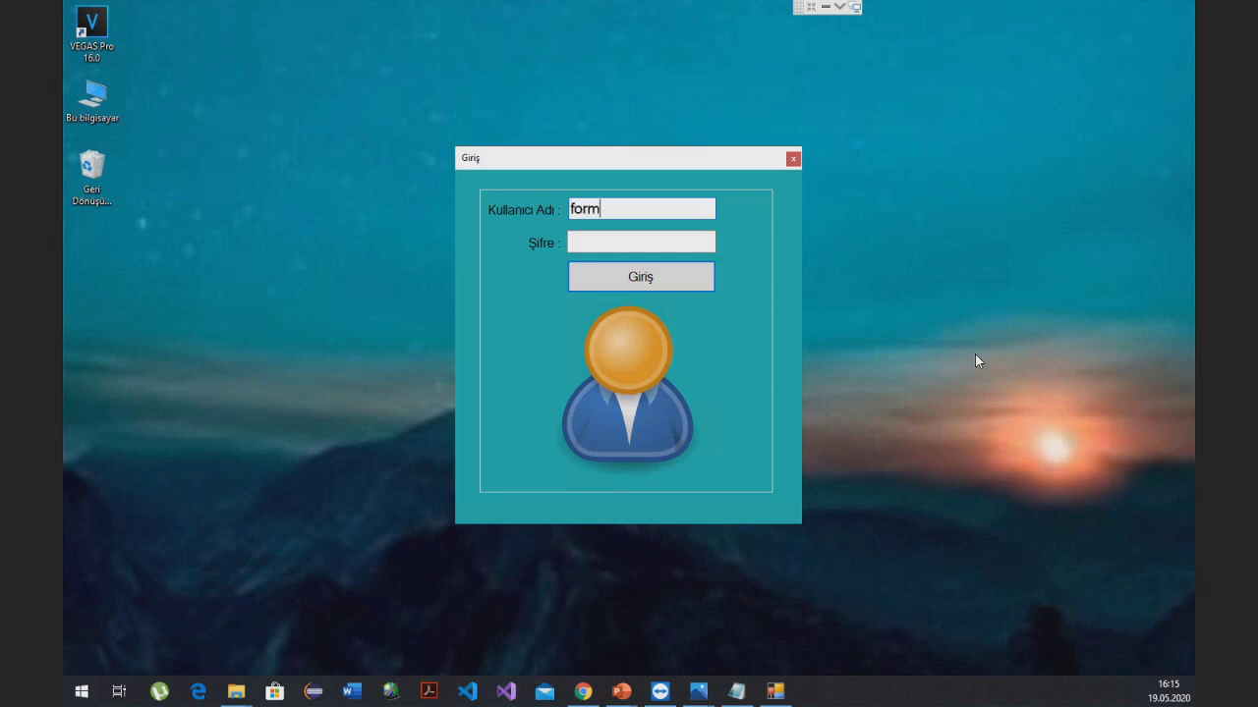
- Log in with the first account's user name and password, then acknowledge the success message
left_click(585, 245)
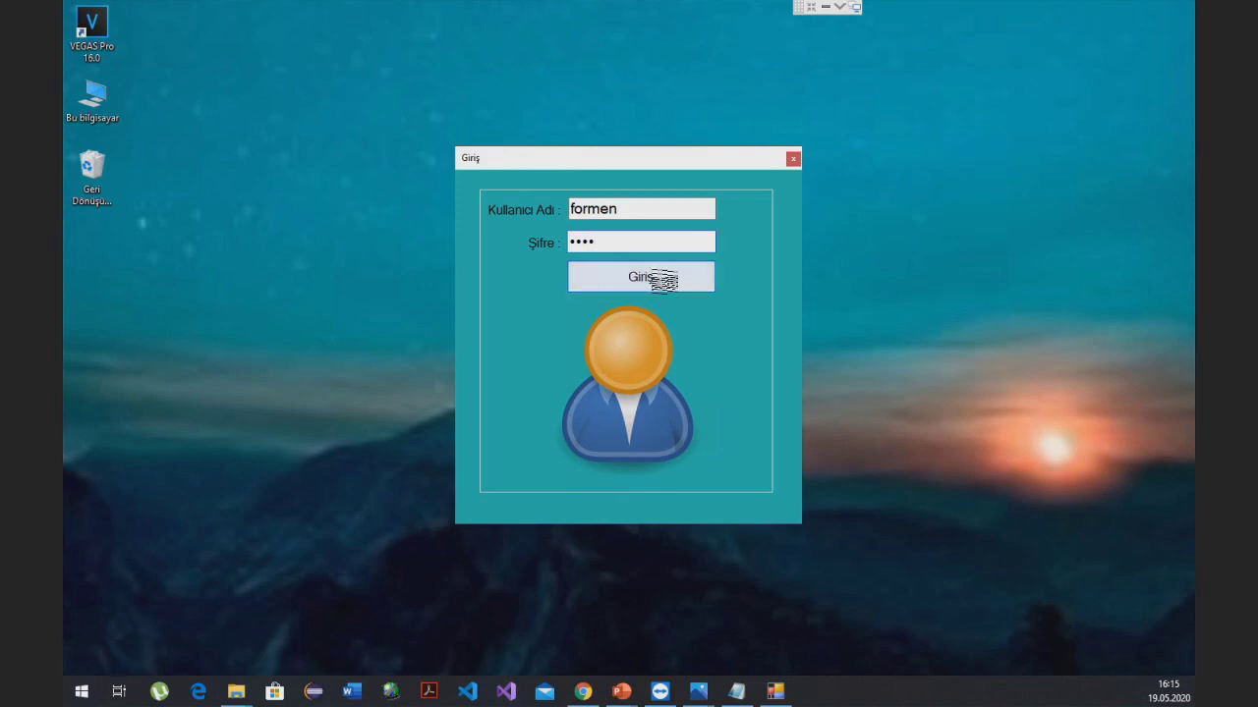
left_click(666, 284)
left_click(678, 404)
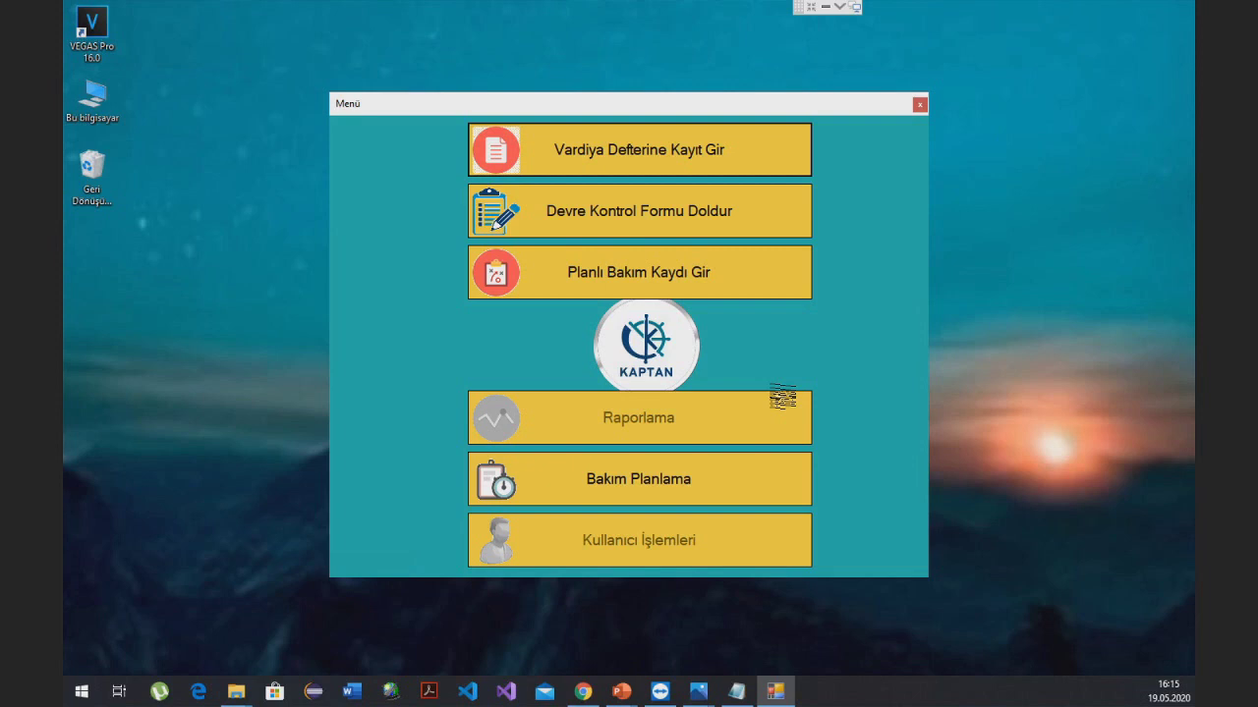
- Browse the Vardiya Defterine Kayıt Gir shift log form, then close it
left_click(617, 163)
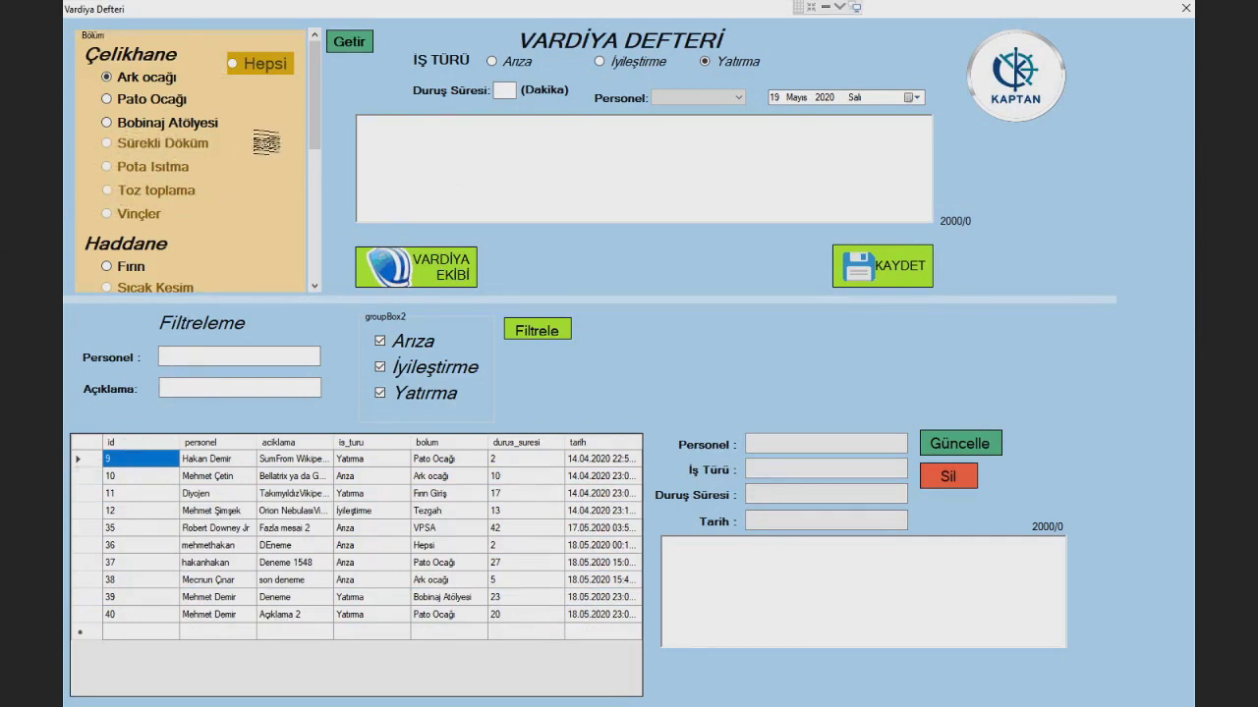
scroll(187, 69, "down", 4)
scroll(186, 146, "down", 3)
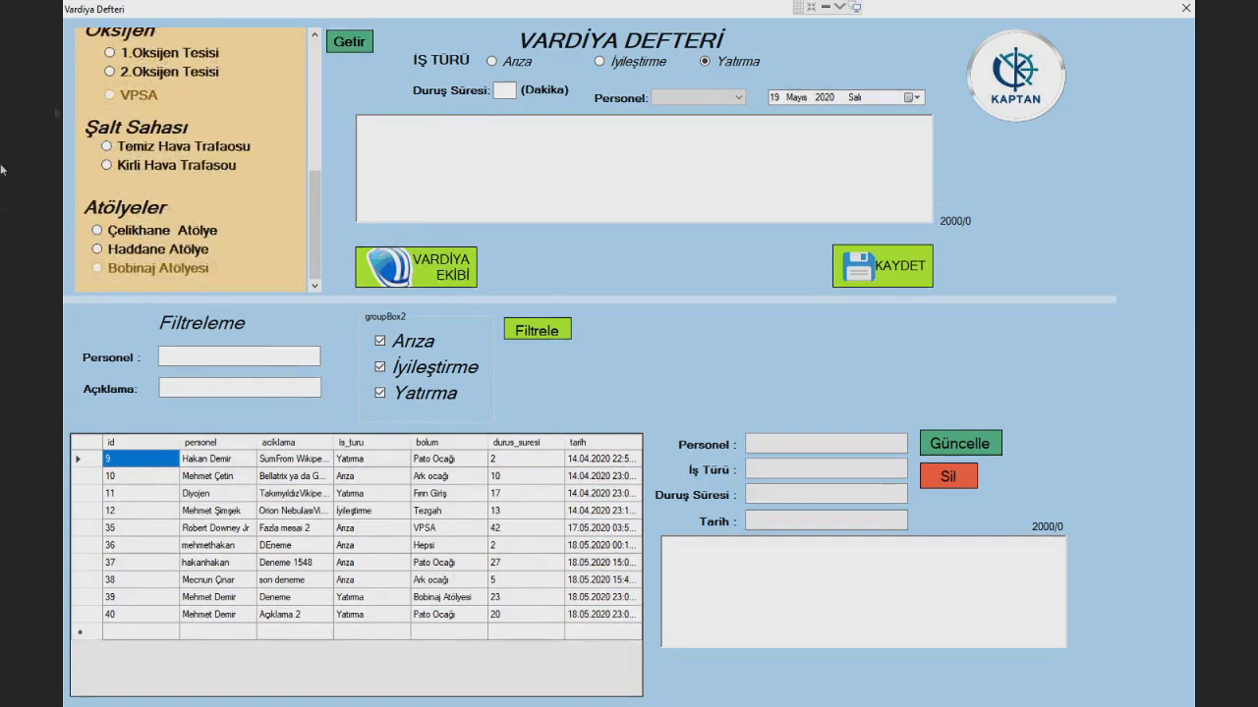
left_click(152, 228)
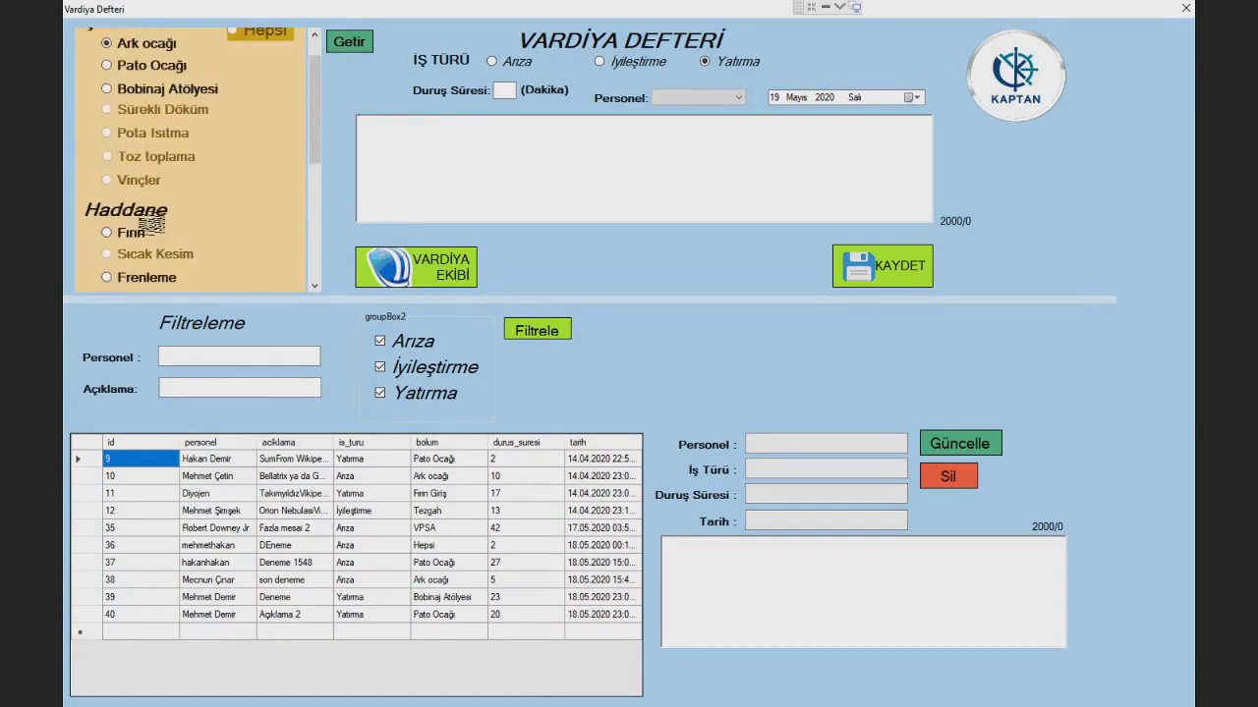
scroll(143, 196, "up", 1)
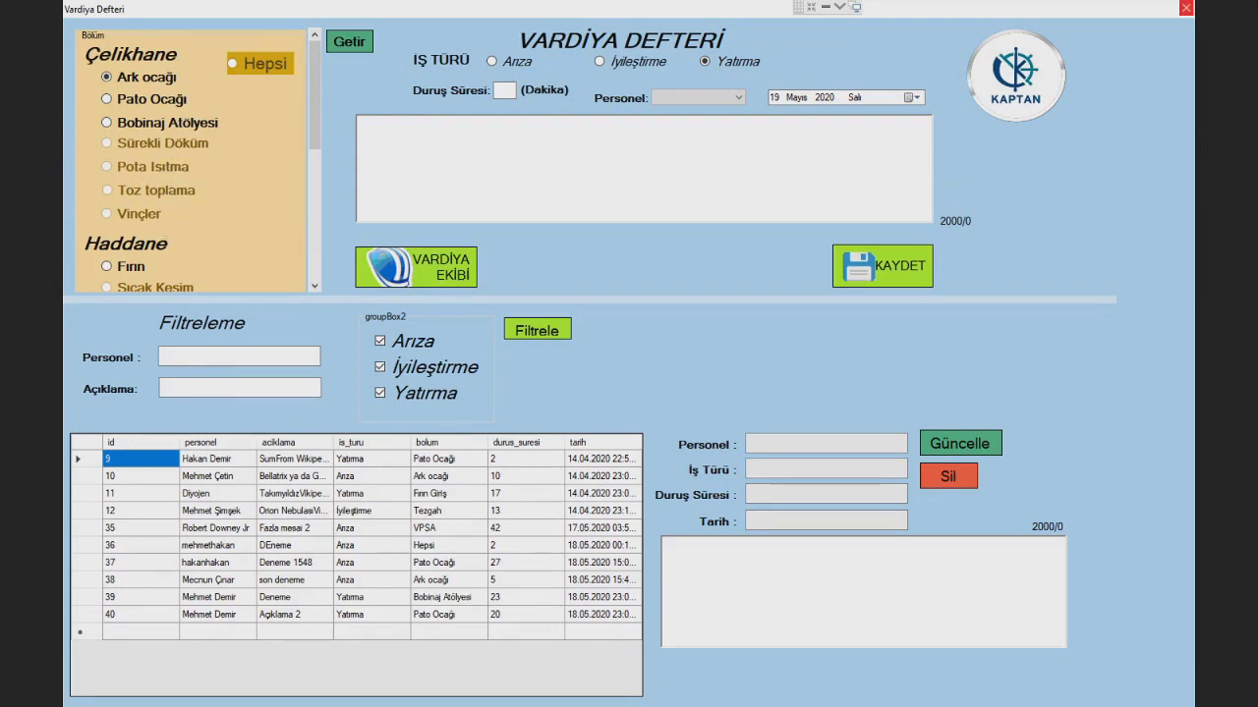
left_click(1187, 9)
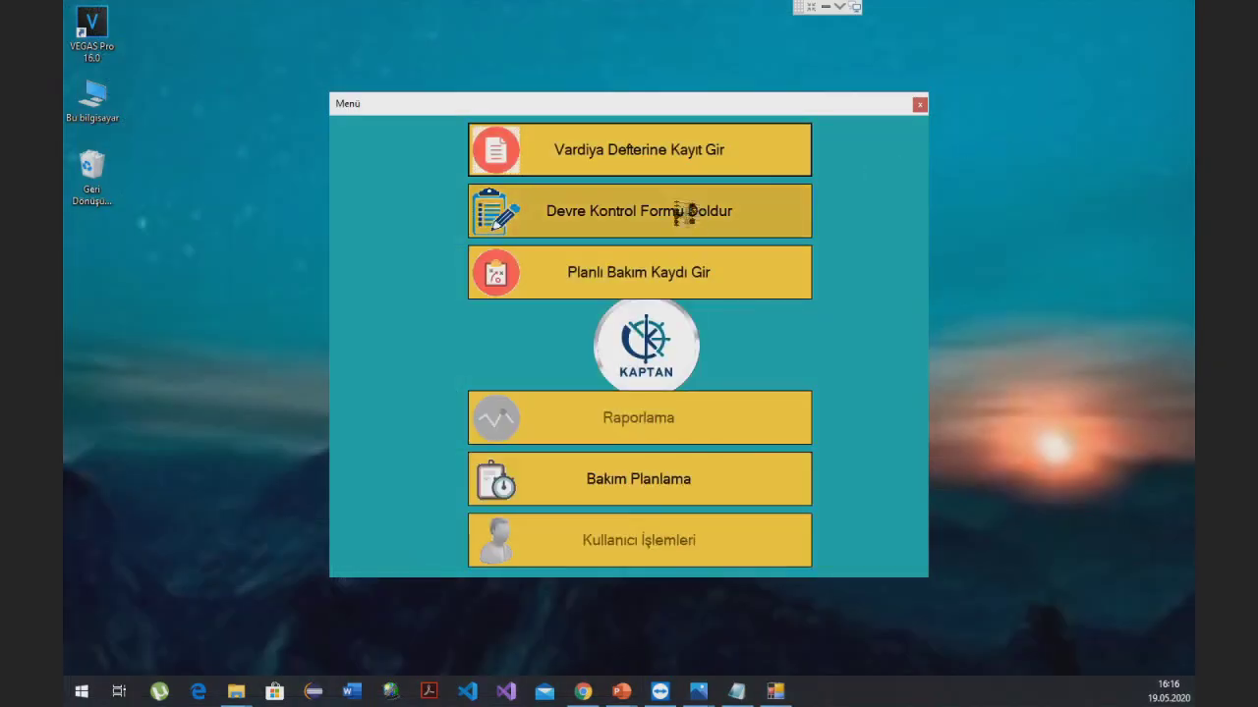
- Scroll through the Devre Kontrol Formu circuit control form and close it
left_click(694, 218)
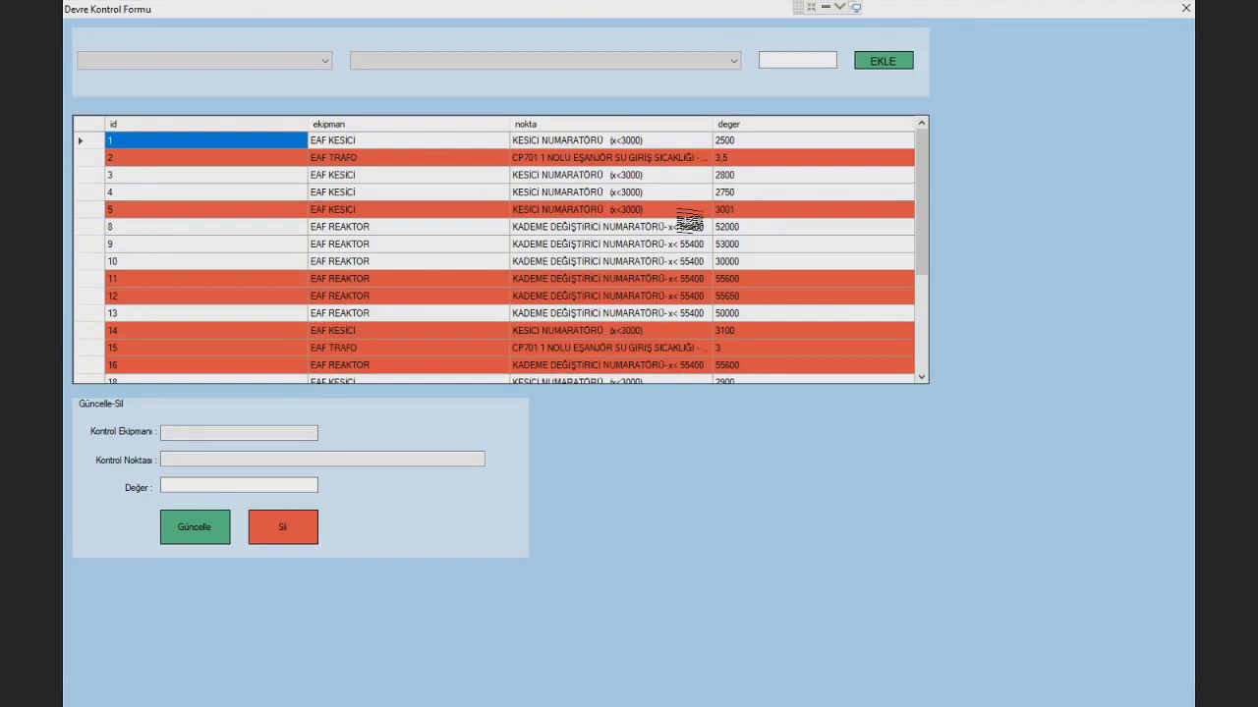
scroll(689, 220, "down", 4)
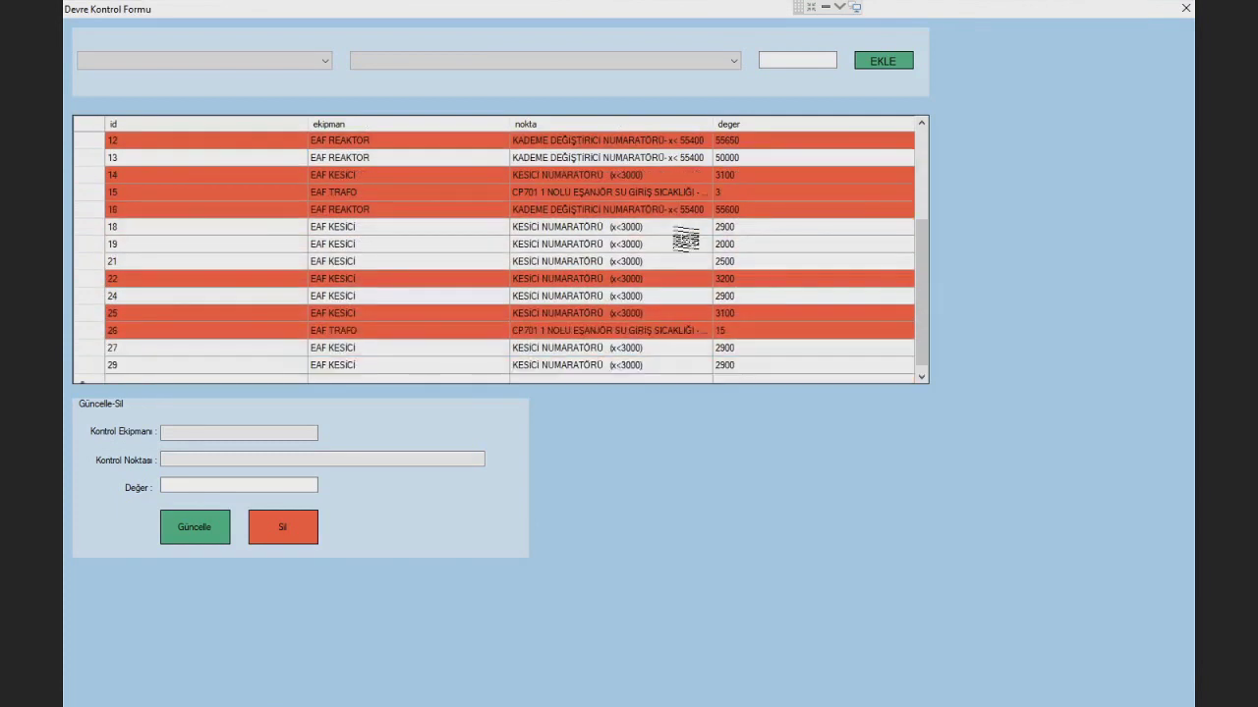
scroll(676, 253, "up", 4)
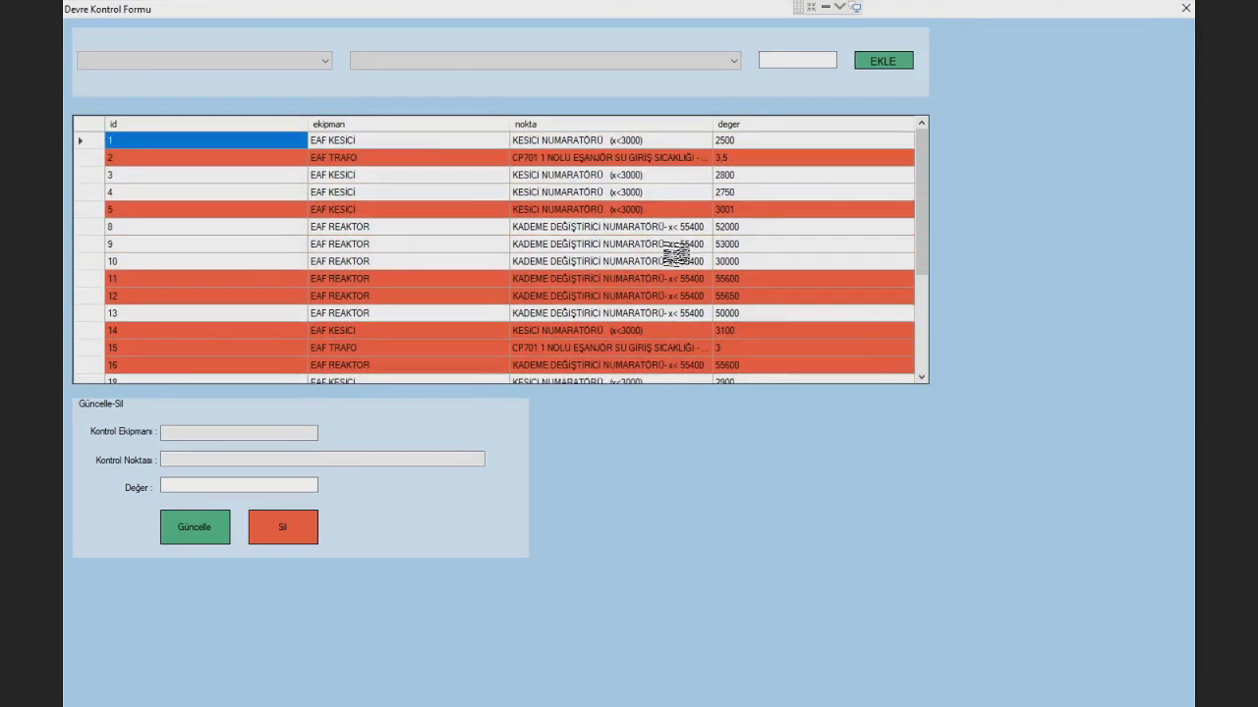
left_click(1186, 9)
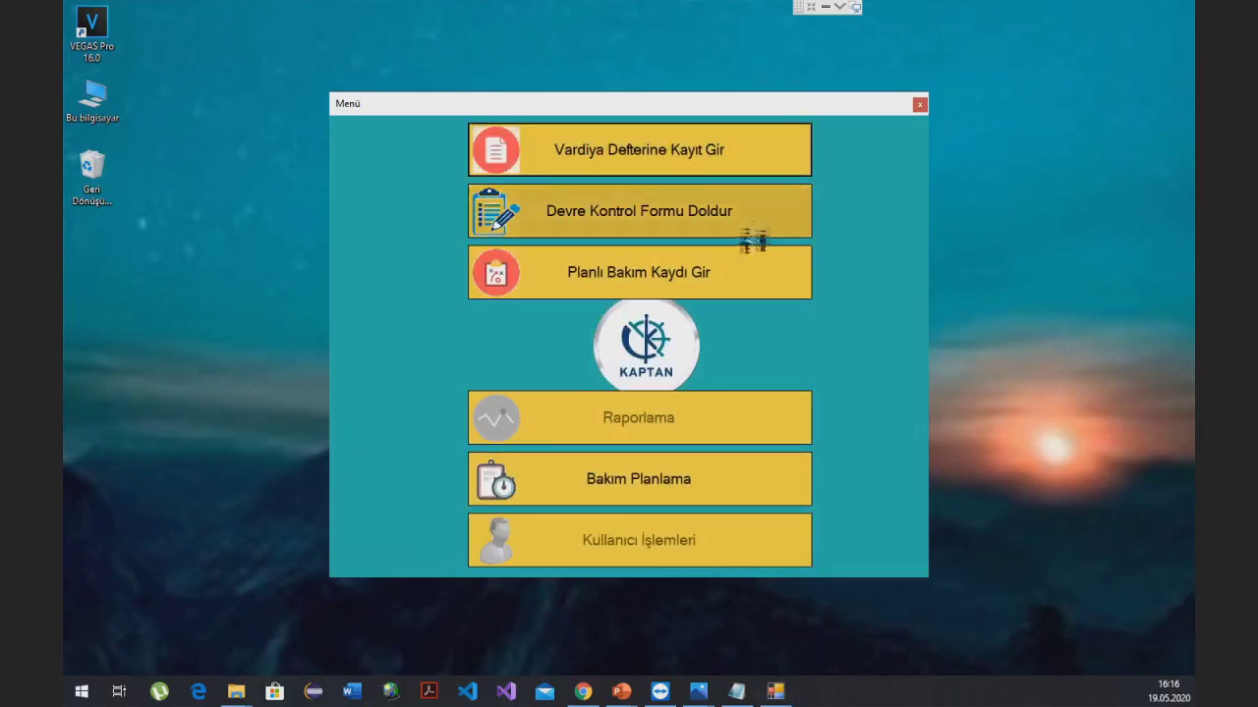
- Review the five Planlı Bakım records, close that form and the Menü
left_click(729, 280)
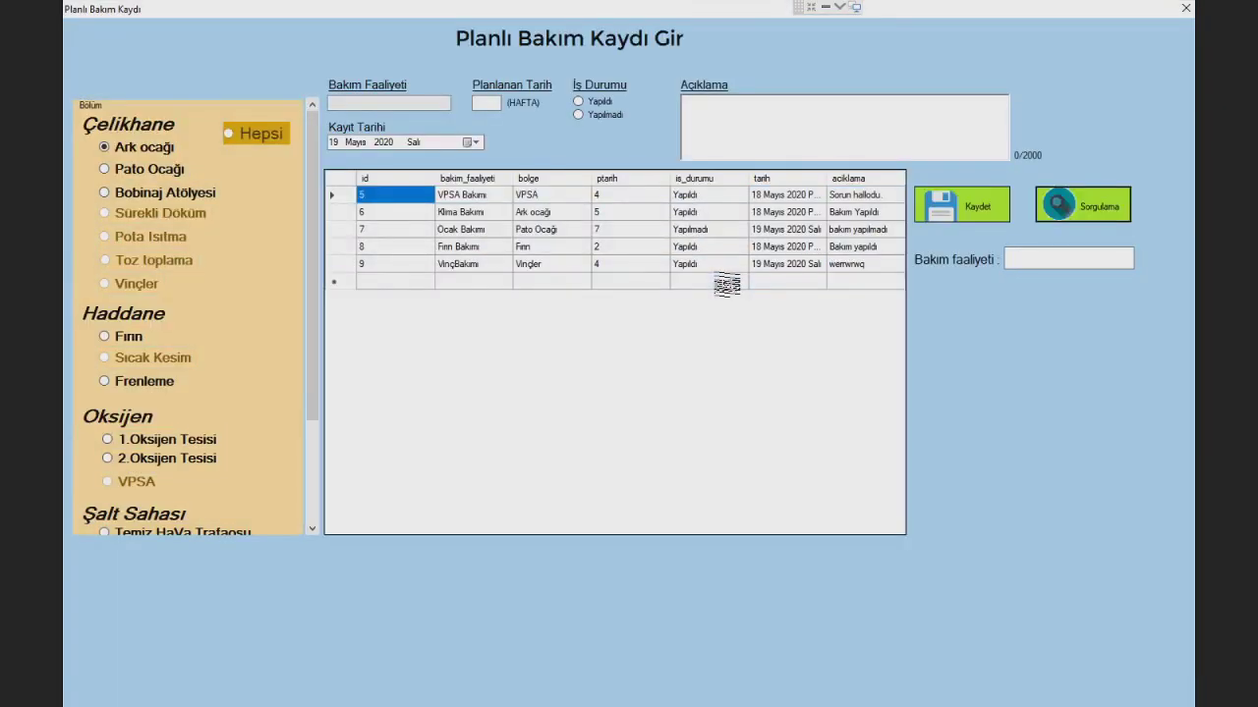
left_click_drag(309, 311, 410, 324)
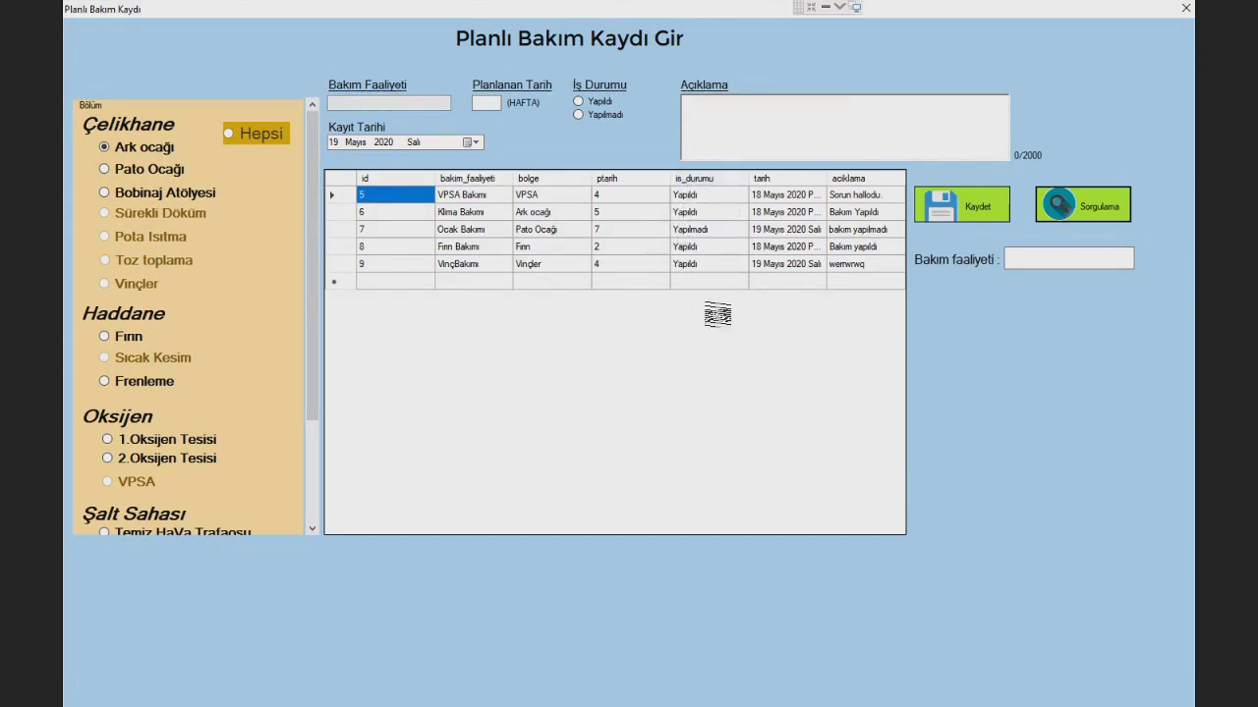
left_click(1185, 8)
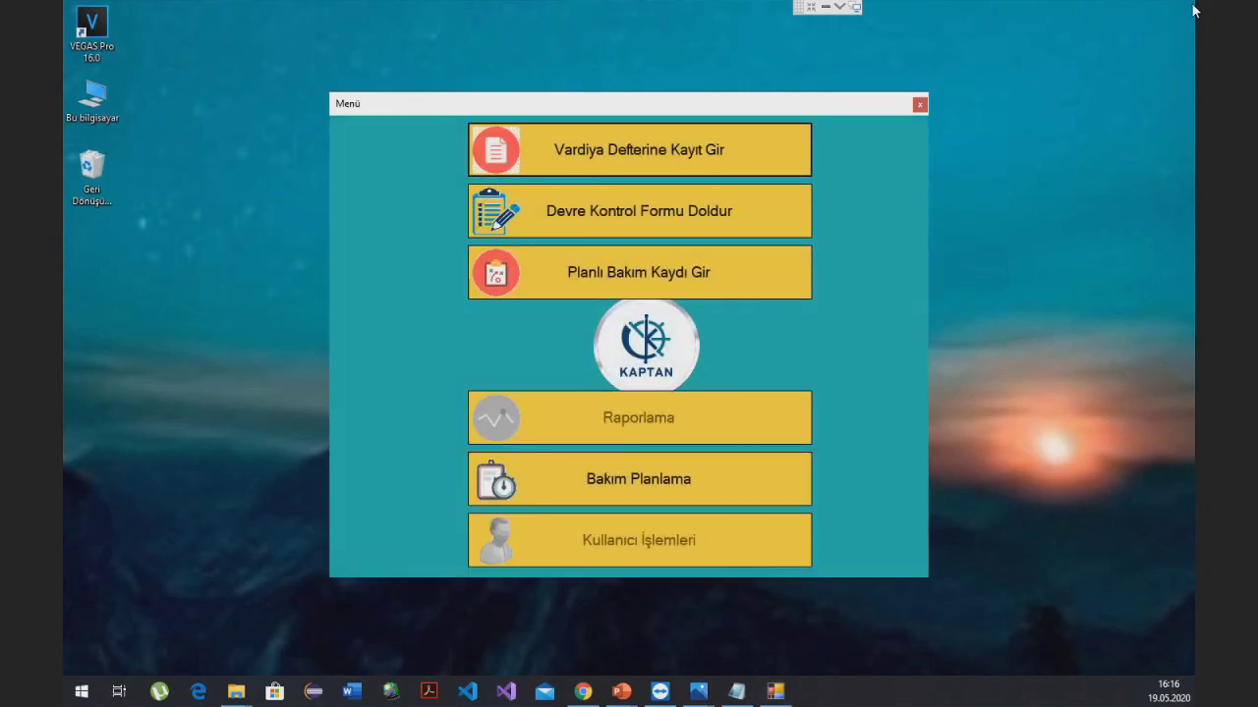
left_click(916, 107)
- Log in with the second account's user name and password and acknowledge success
type("mu")
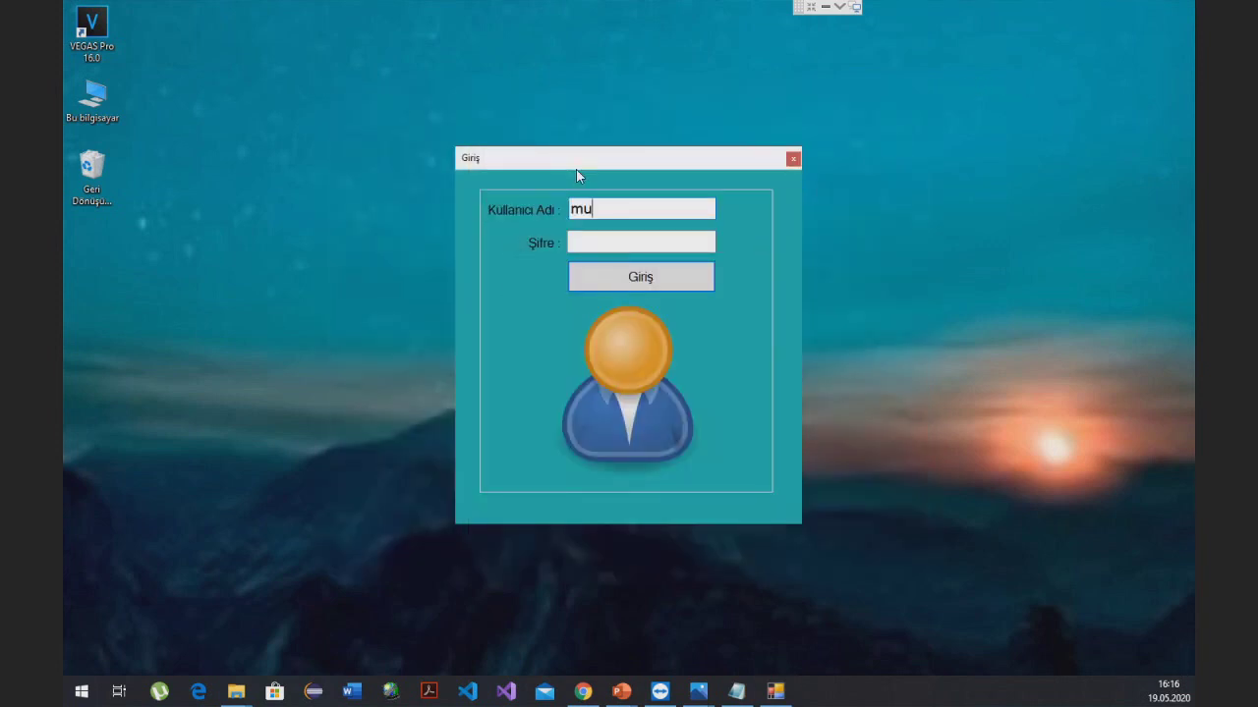
type("hendis")
left_click(612, 242)
type("1234")
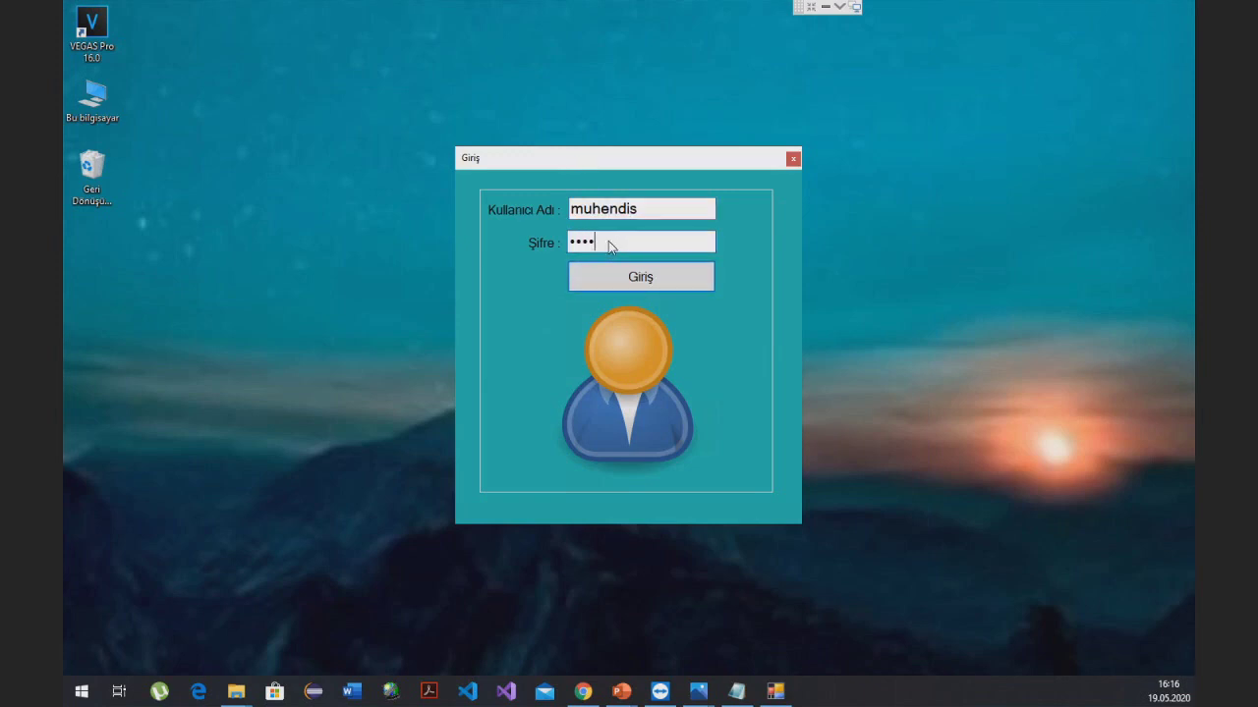
left_click(624, 279)
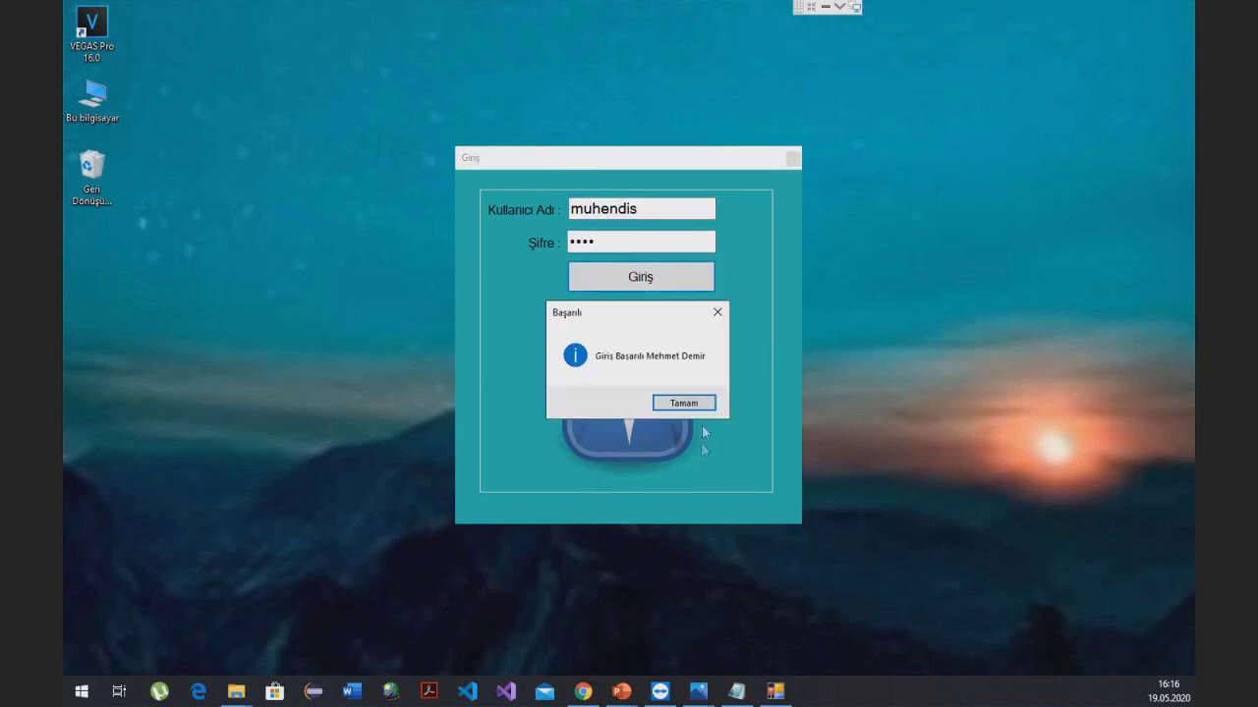
left_click(683, 403)
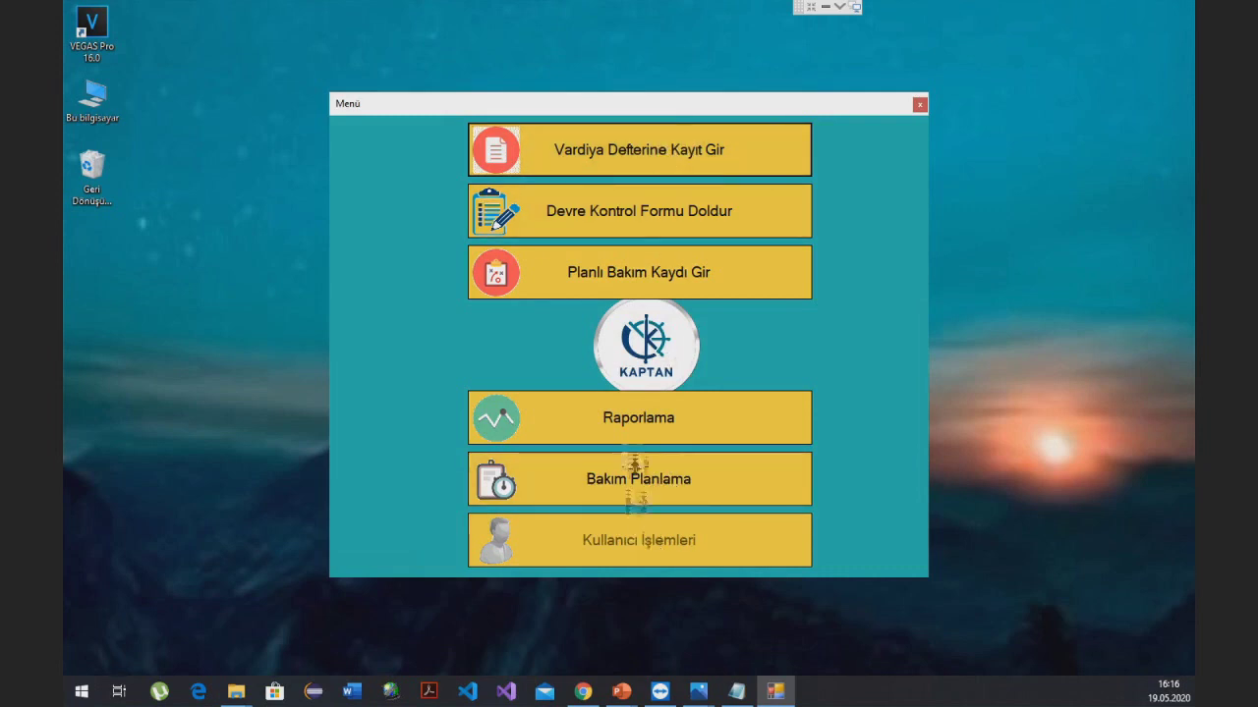
- In Raporlama, show the Vardiya Defteri, Devre Kontrol chart and Fazla Mesai reports, then close it
left_click(632, 429)
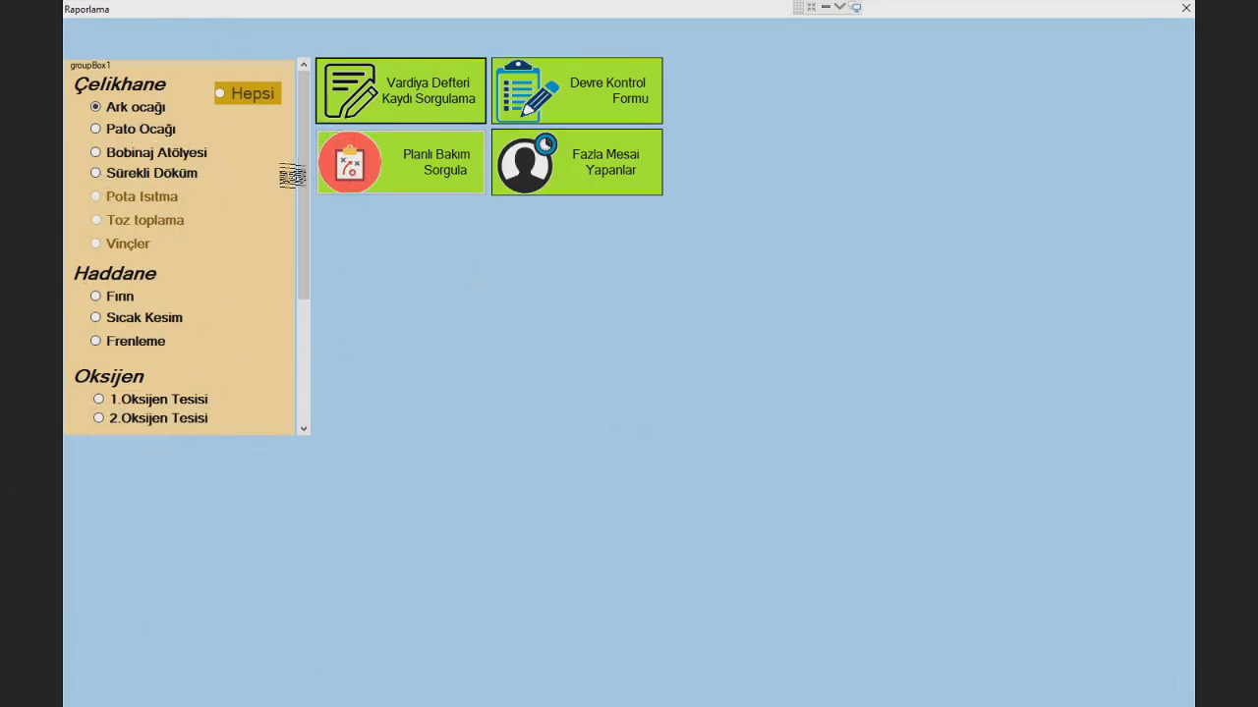
mouse_move(305, 178)
left_mouse_down()
mouse_move(305, 286)
mouse_move(306, 197)
left_mouse_up()
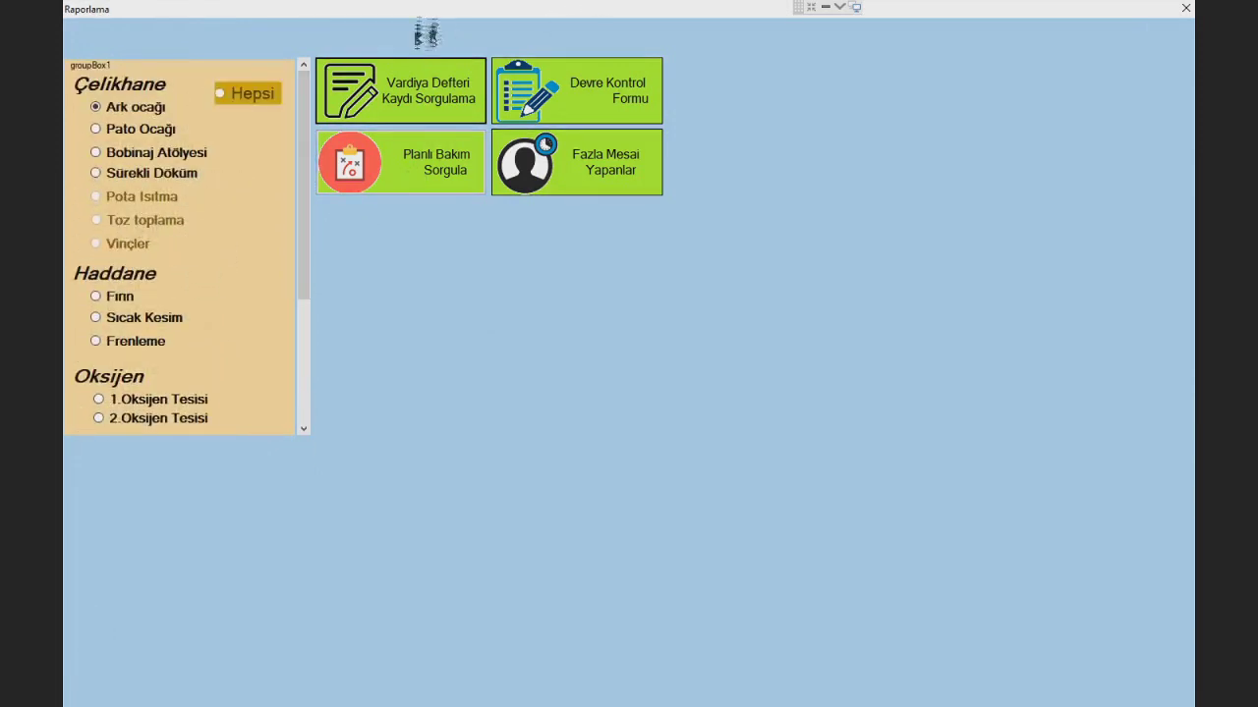
left_click(436, 78)
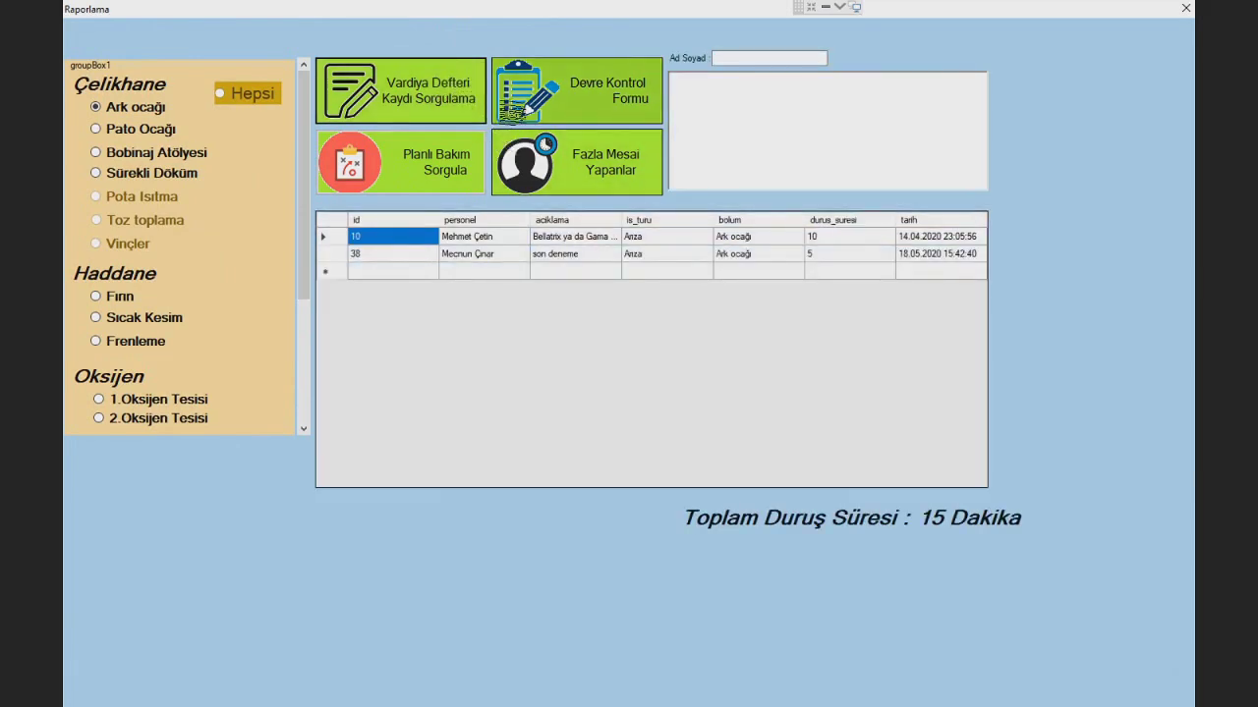
left_click(532, 112)
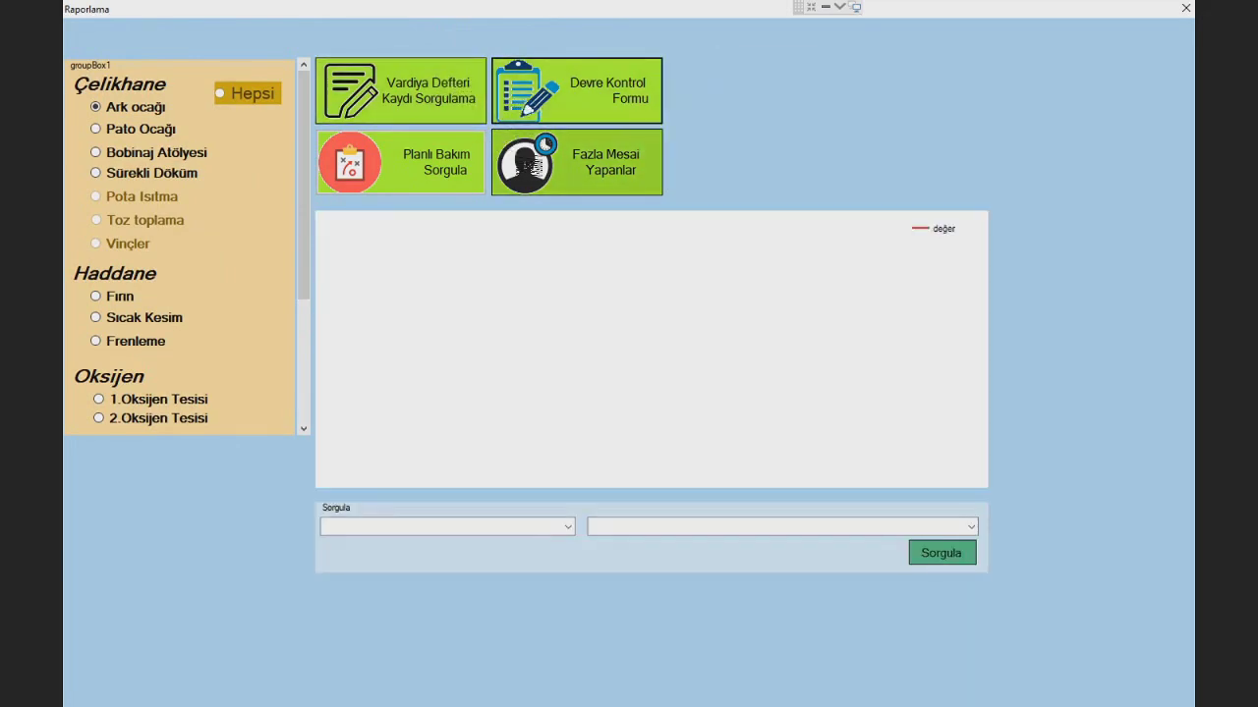
left_click(528, 166)
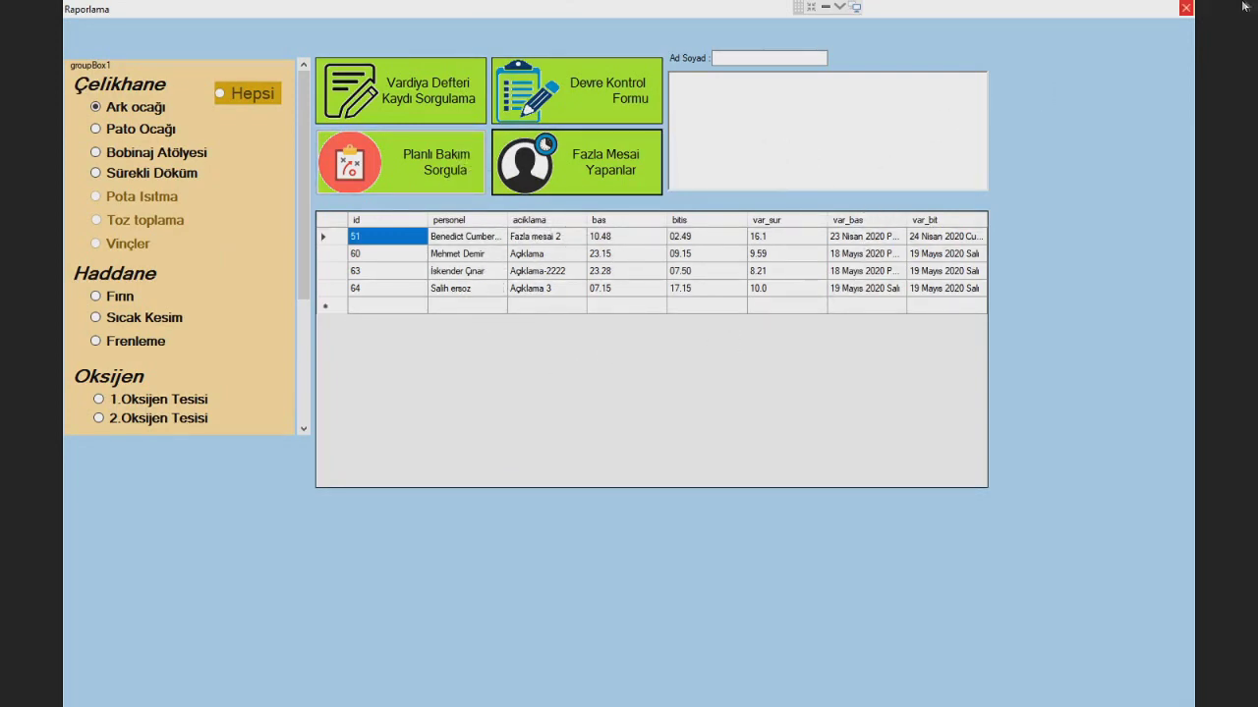
left_click(1185, 9)
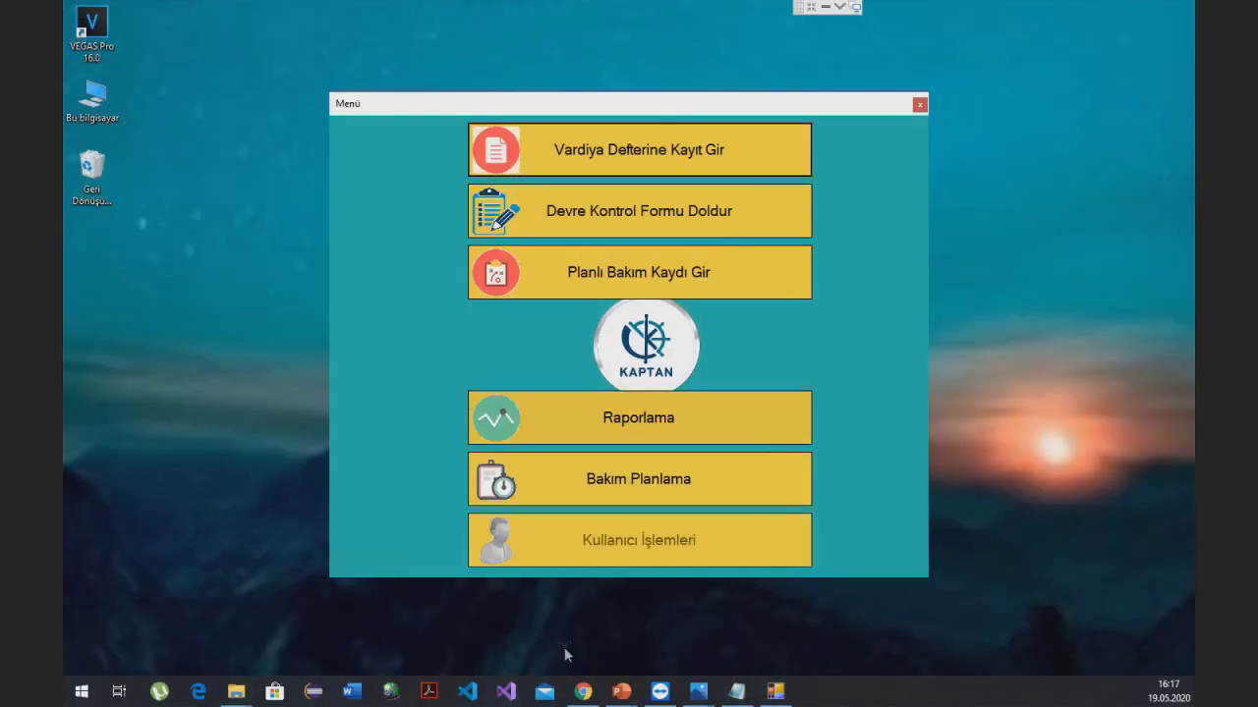
- Close the Menü and log in with the administrator's user name and password
left_click(920, 104)
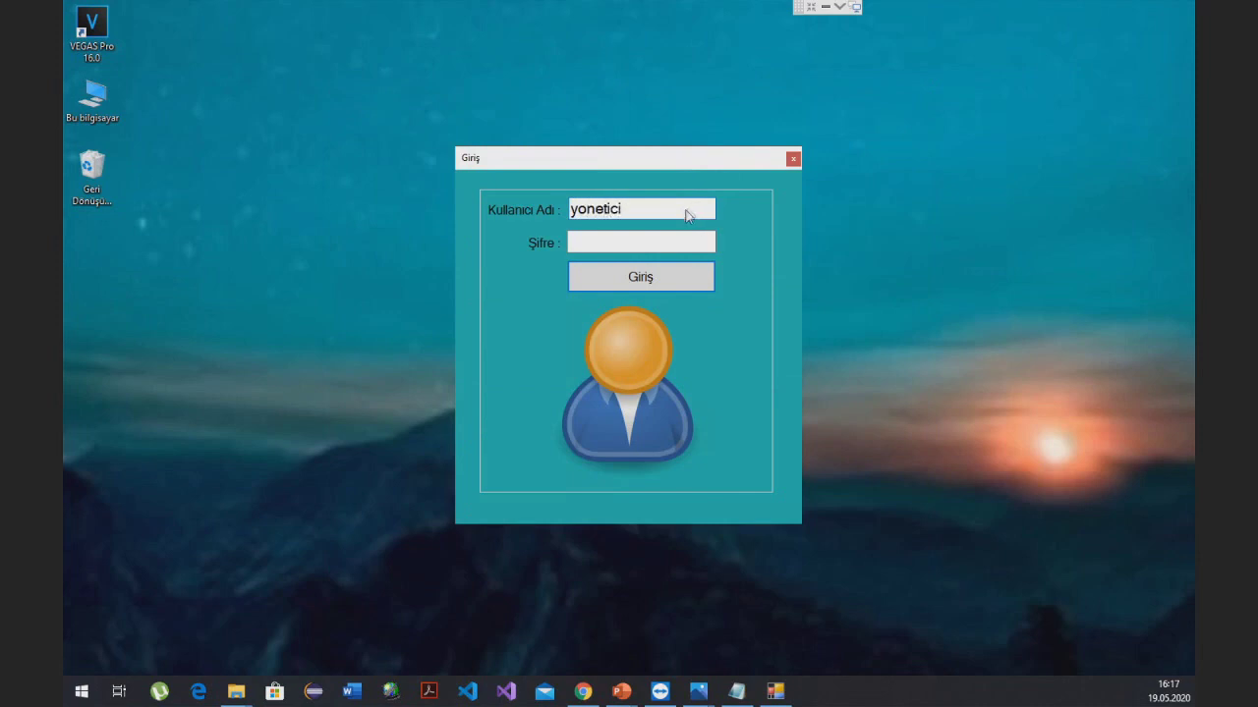
left_click(674, 243)
left_click(650, 279)
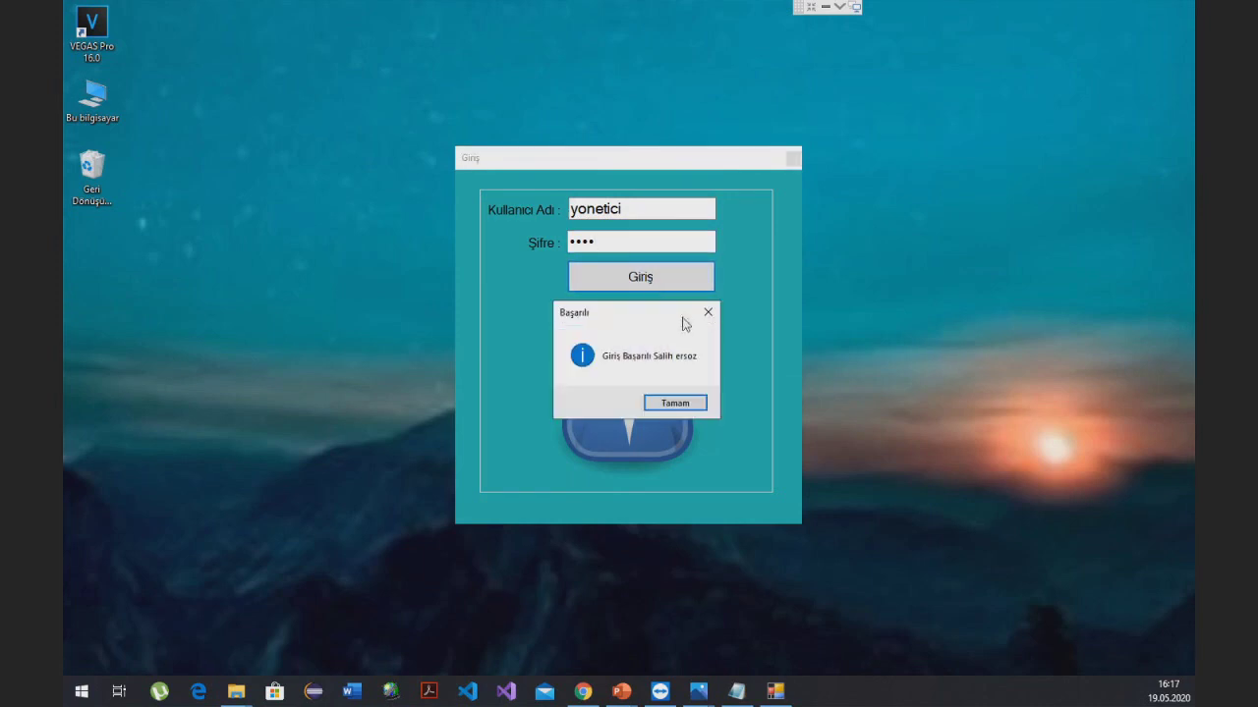
left_click(675, 403)
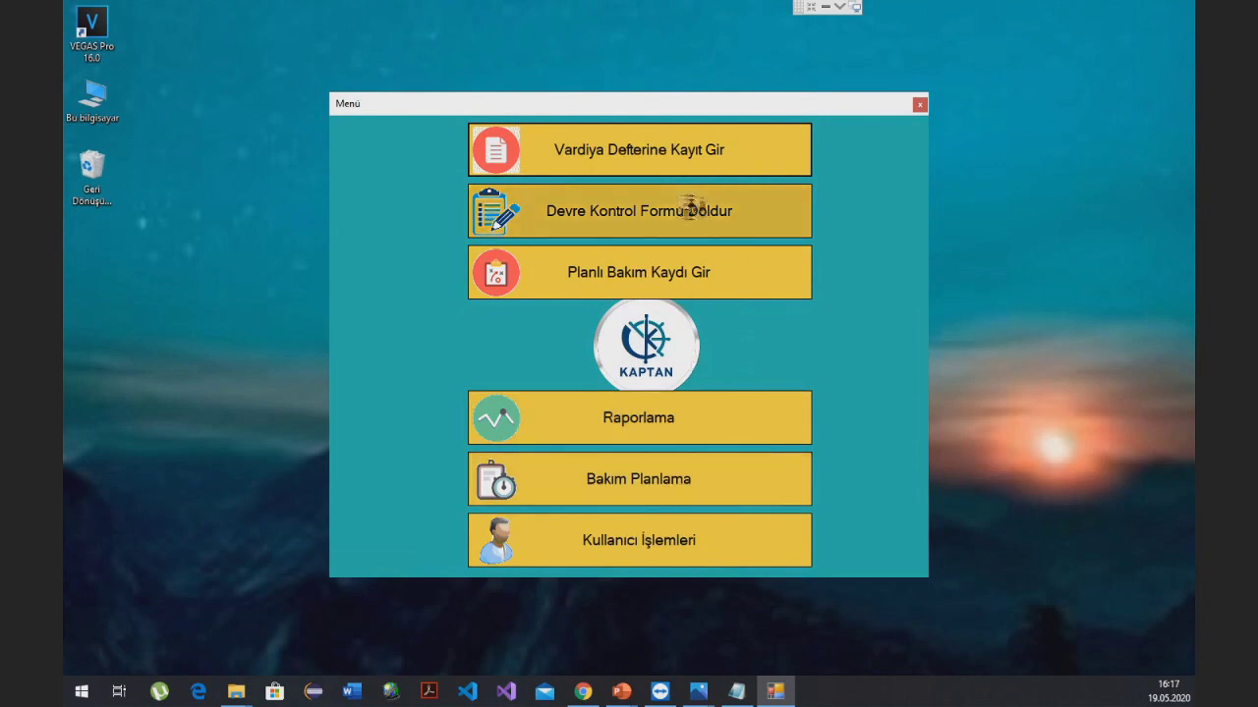
- Look over the shift log and circuit control forms, closing each one
left_click(662, 147)
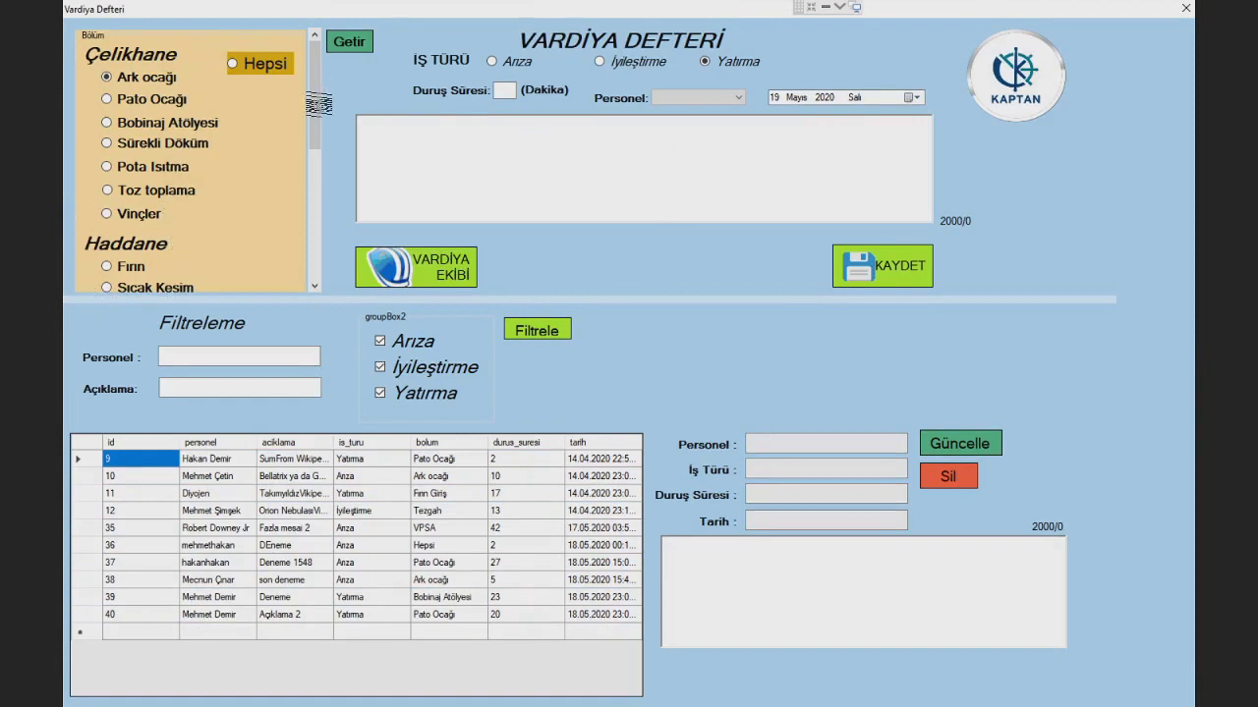
left_click_drag(318, 135, 300, 297)
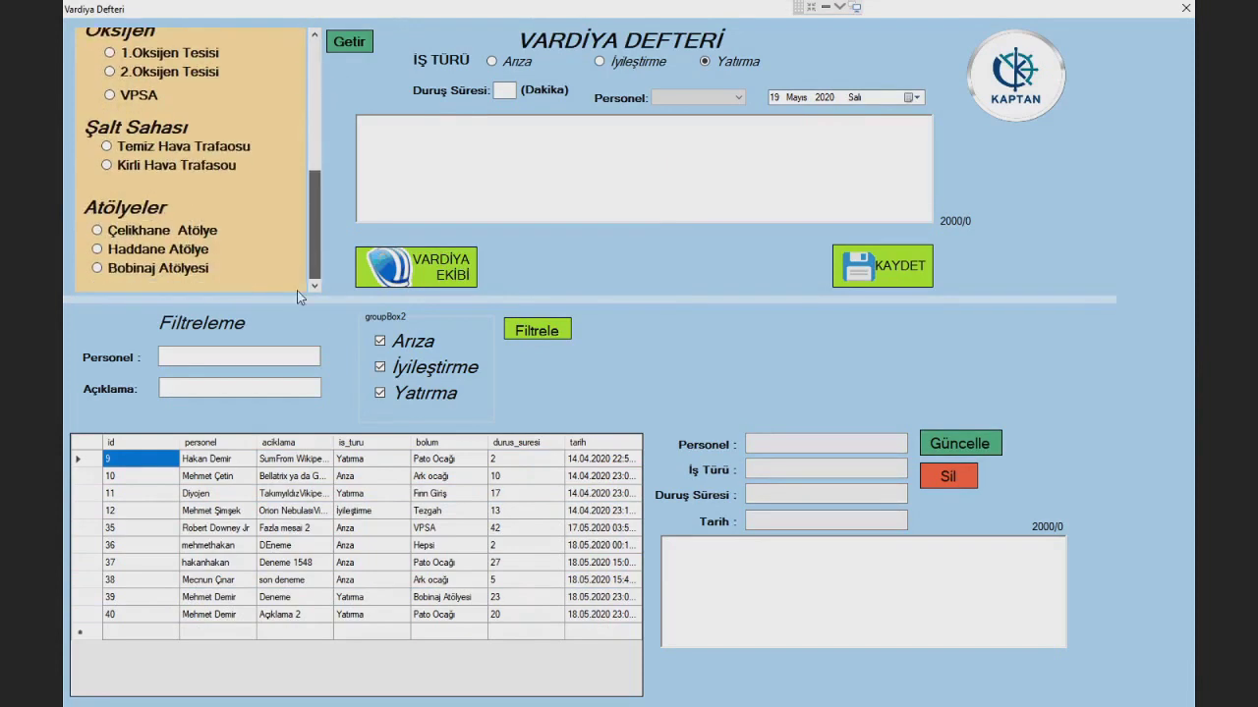
scroll(298, 228, "up", 3)
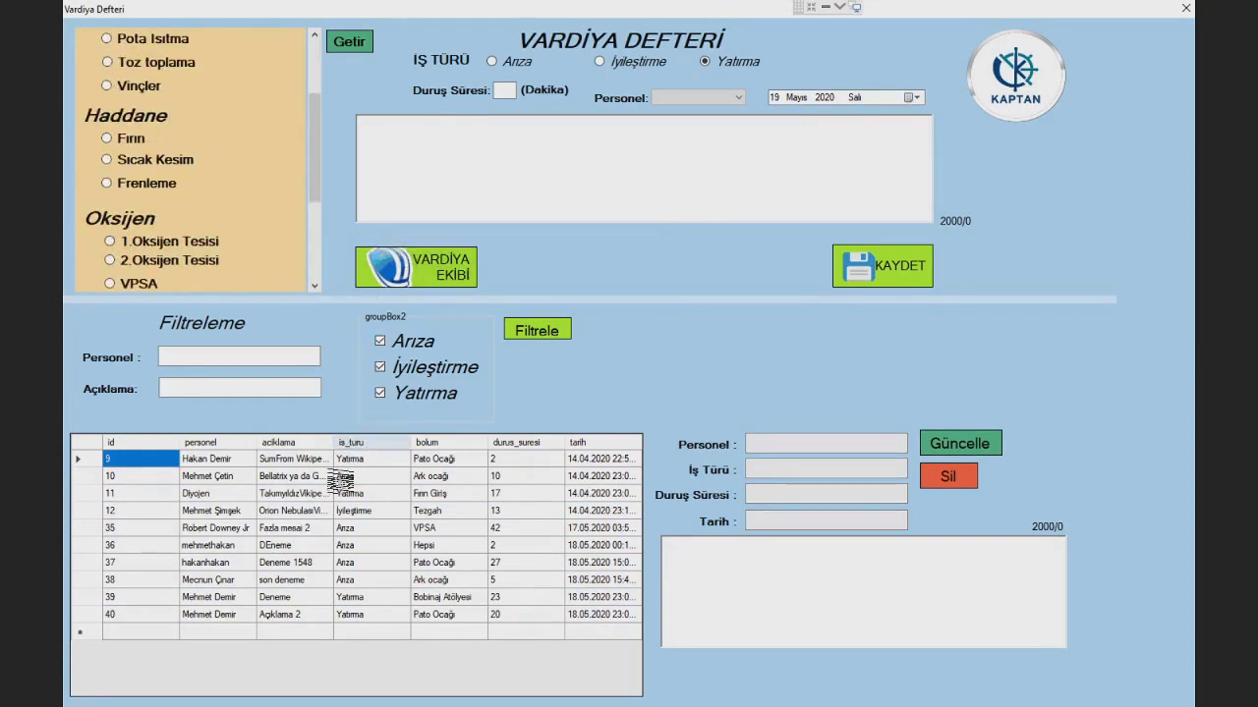
left_click(1187, 8)
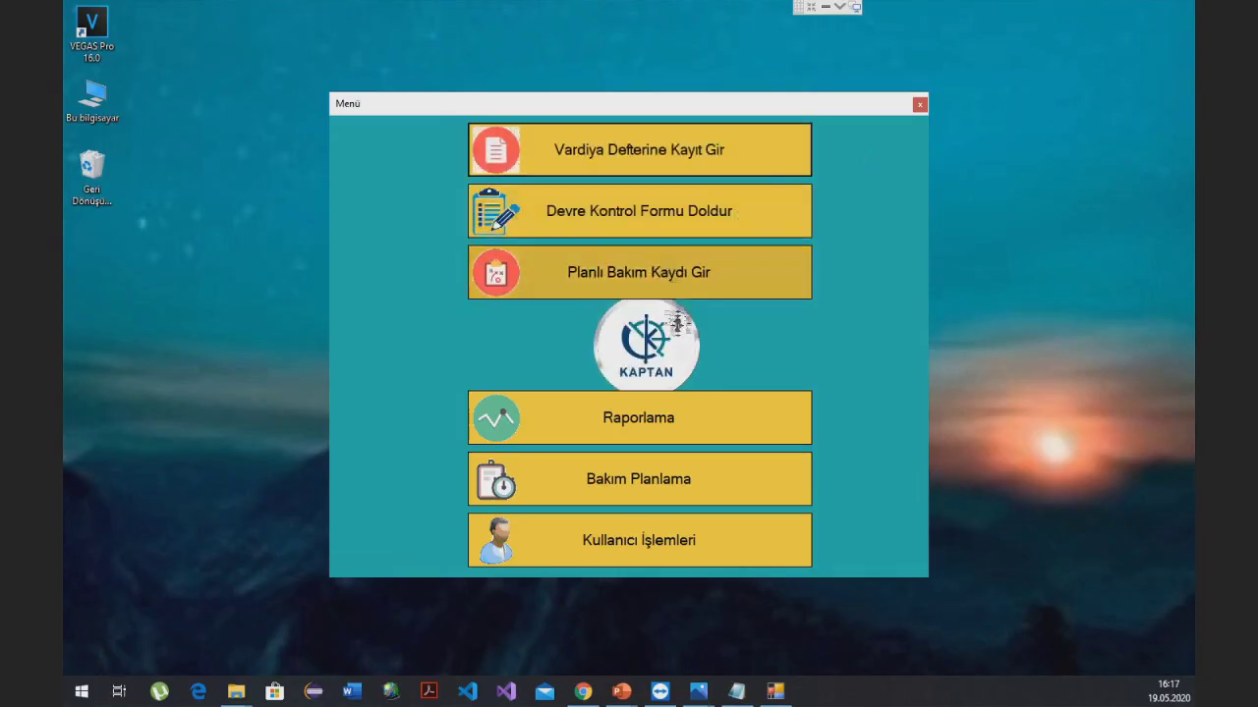
left_click(680, 230)
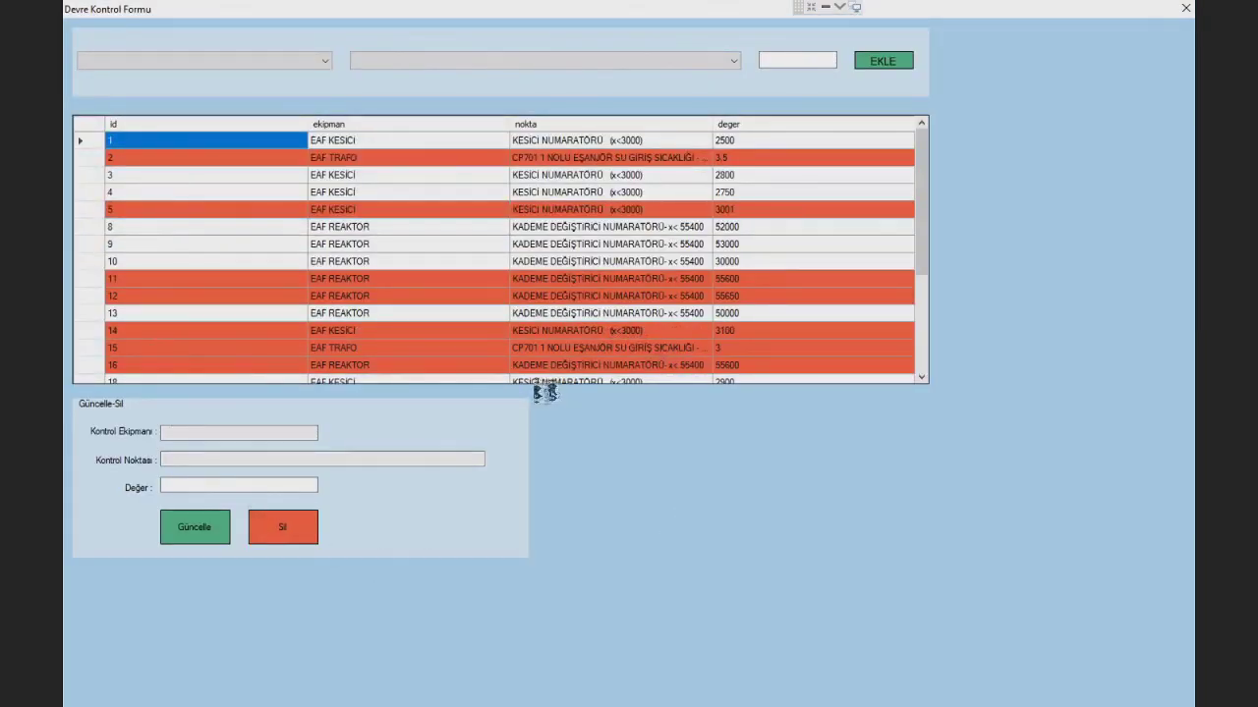
scroll(561, 294, "down", 4)
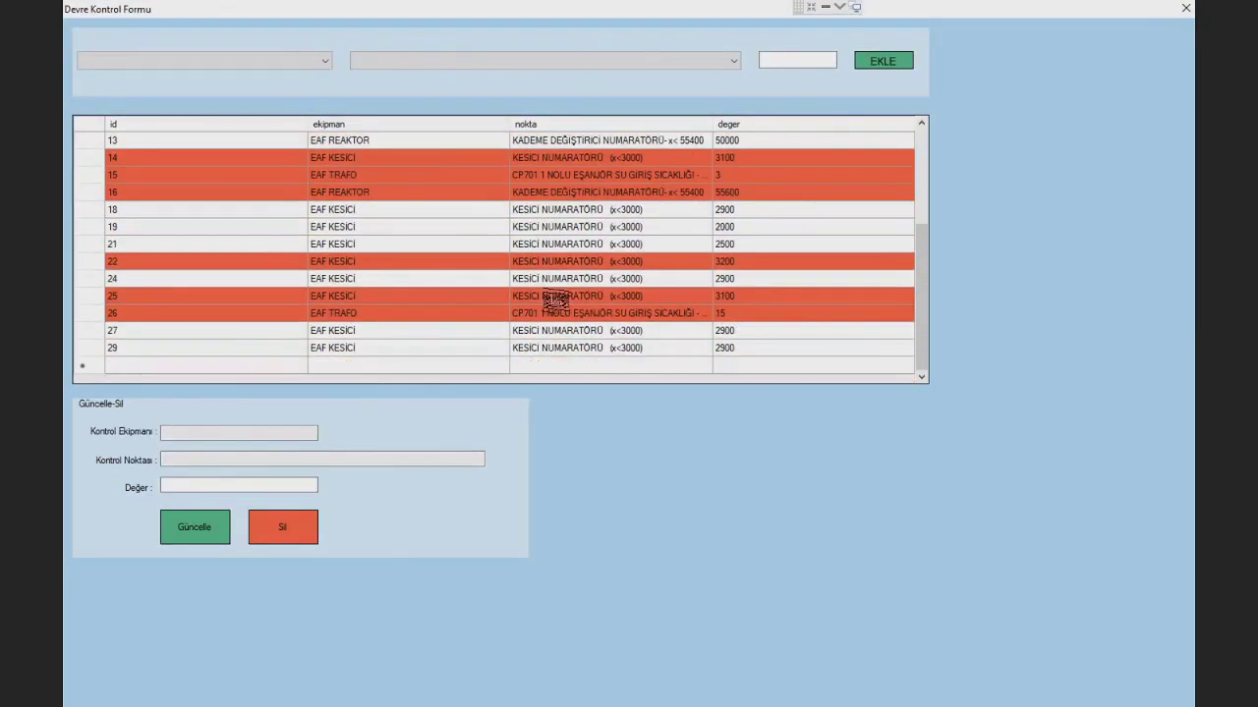
left_click(1187, 9)
- Query planned maintenance for Ark ocağı, which returns one Klima Bakımı record, then close the form
left_click(658, 283)
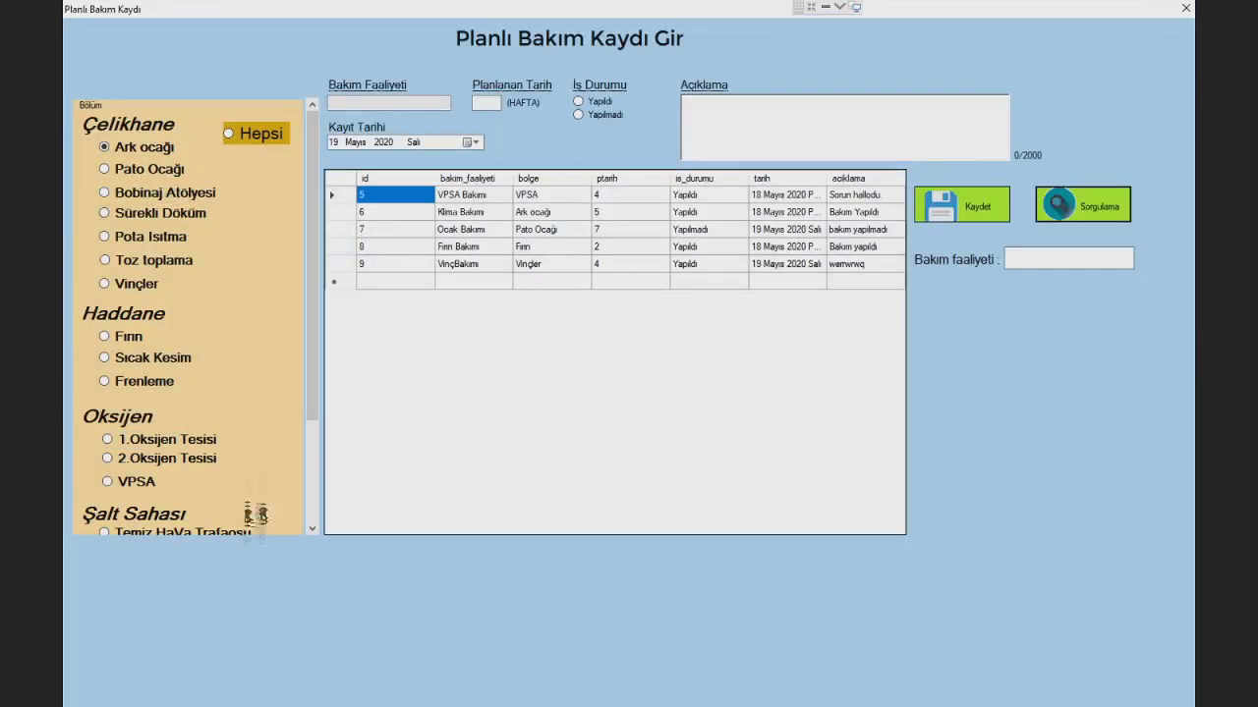
left_click_drag(317, 265, 314, 118)
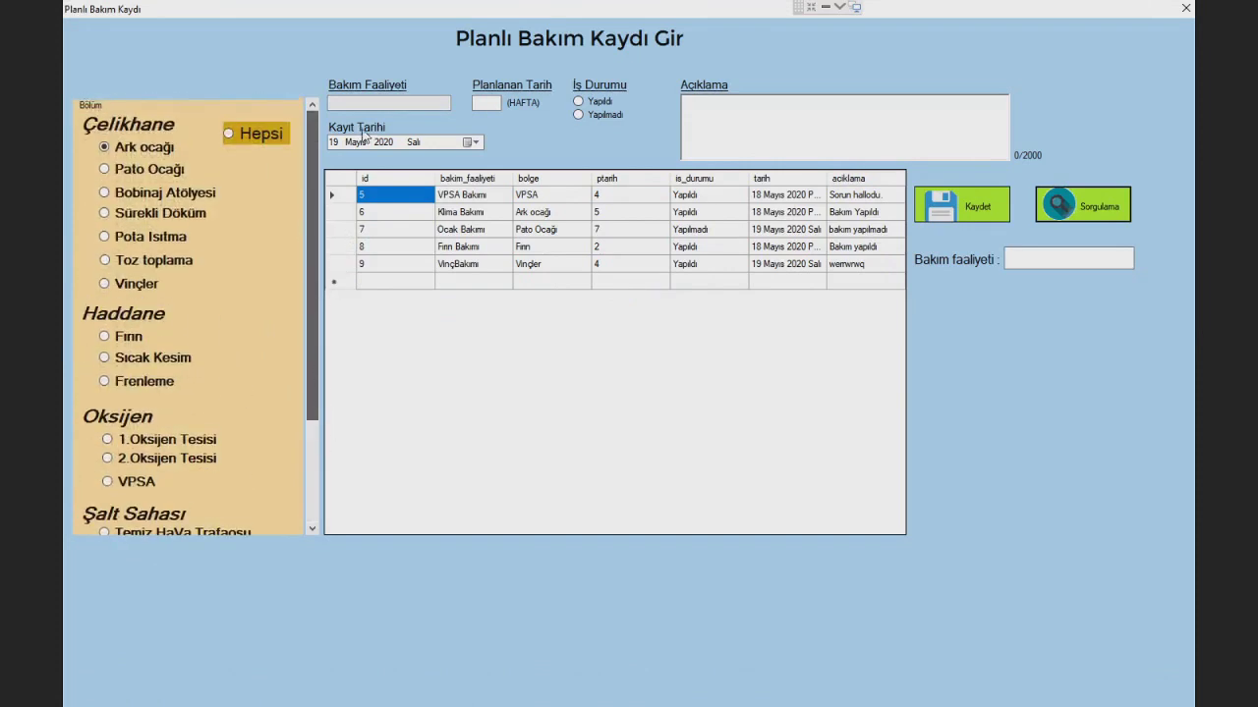
left_click(1066, 208)
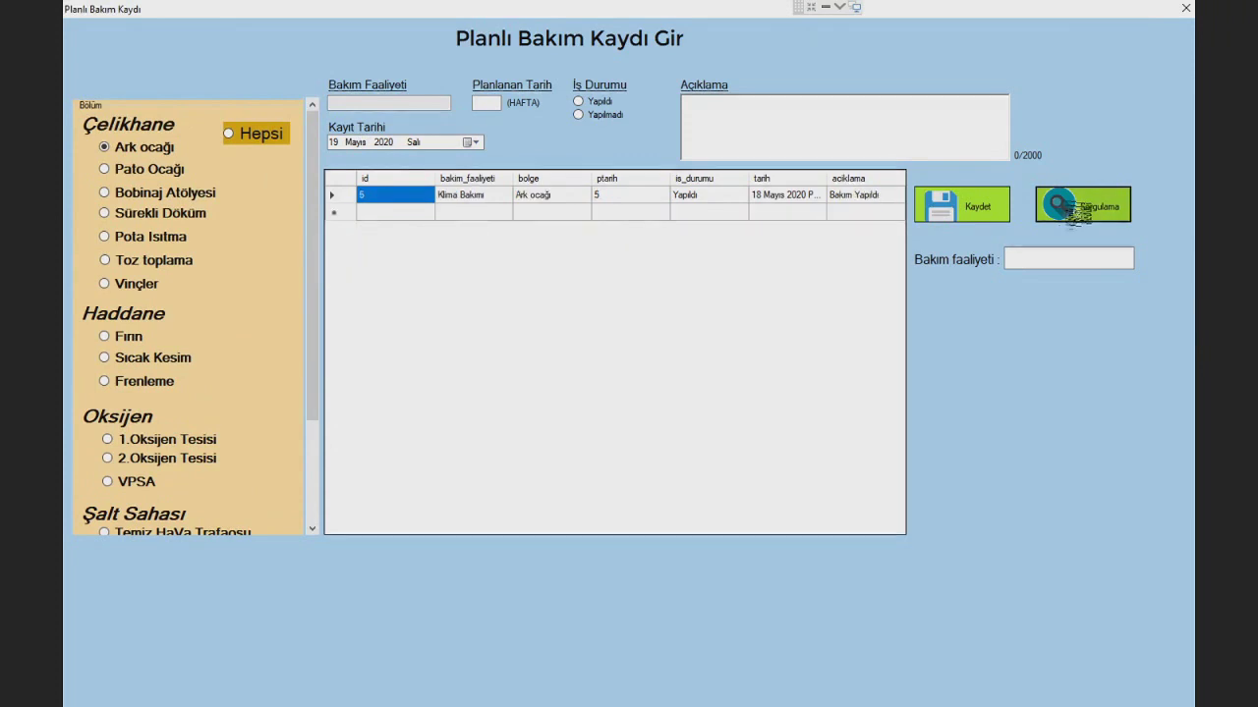
left_click(1186, 8)
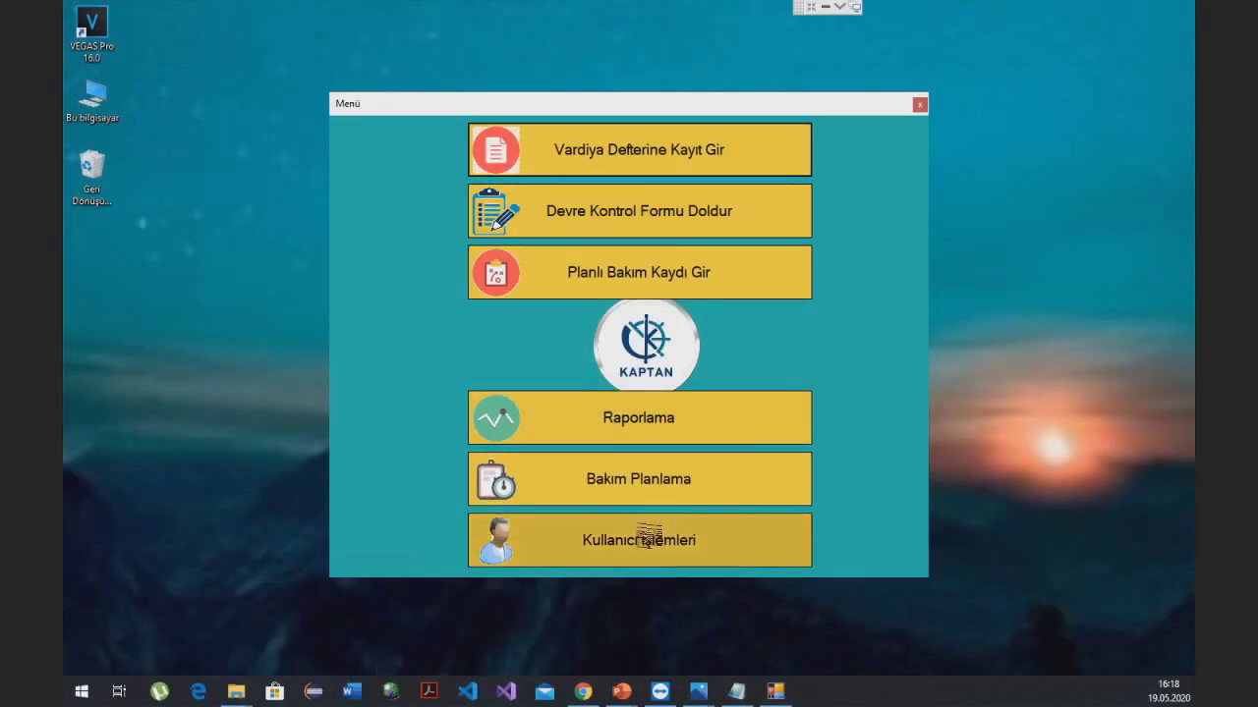
left_click(647, 539)
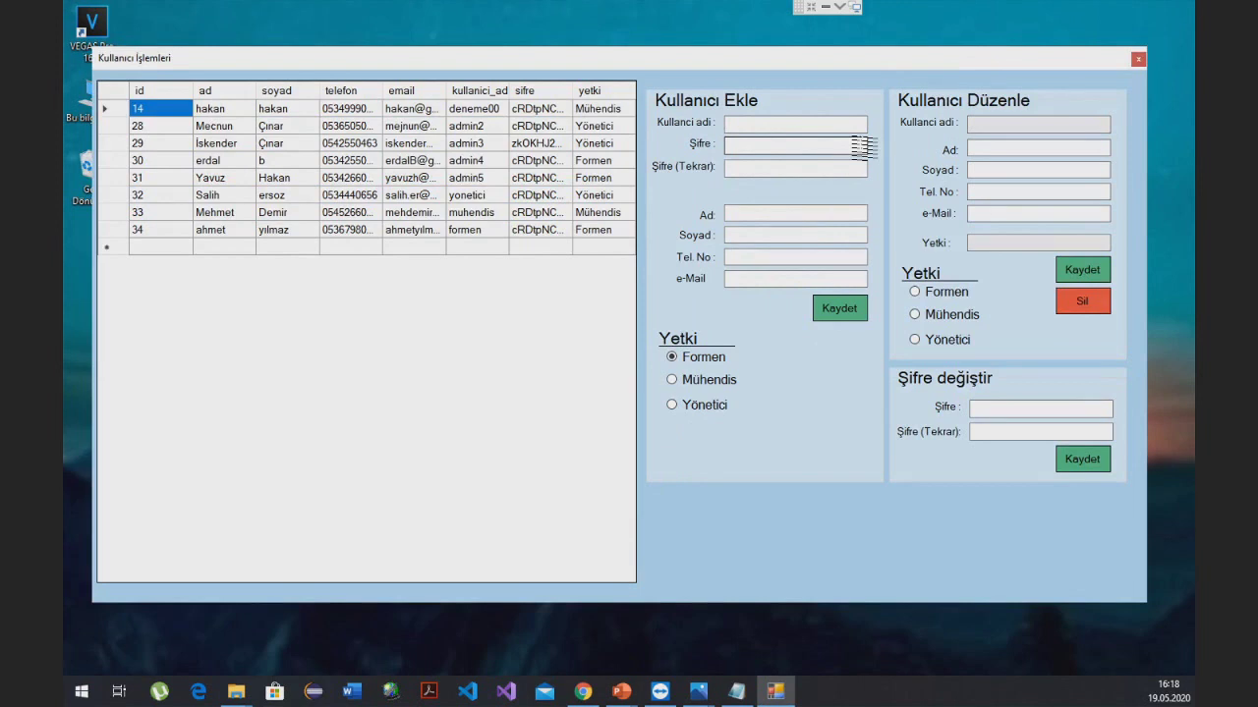
left_click(709, 383)
left_click(688, 407)
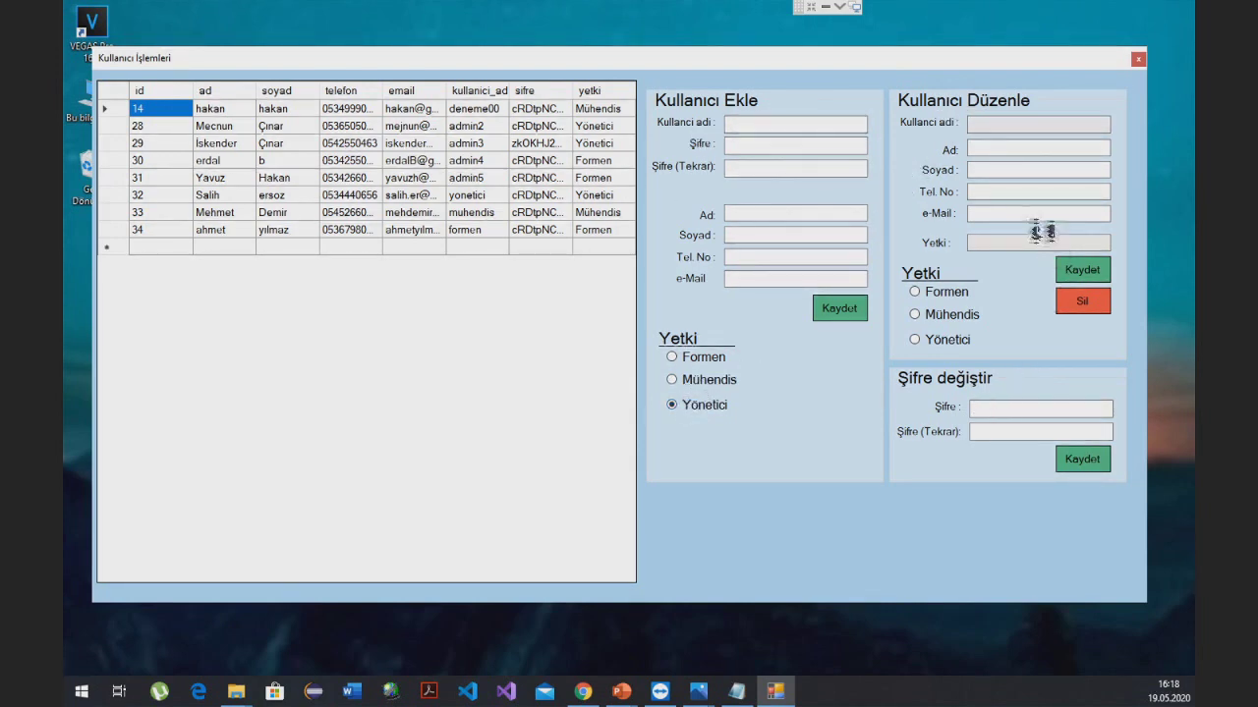
key("super+Up")
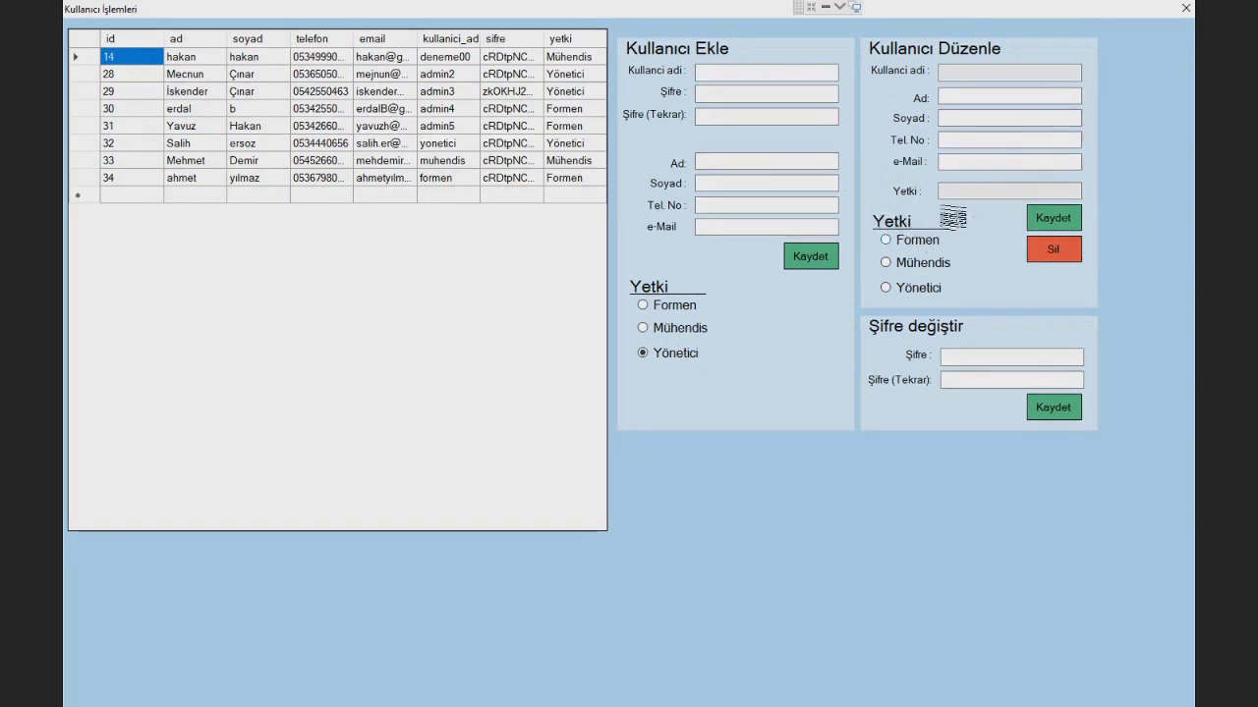
left_click(1186, 9)
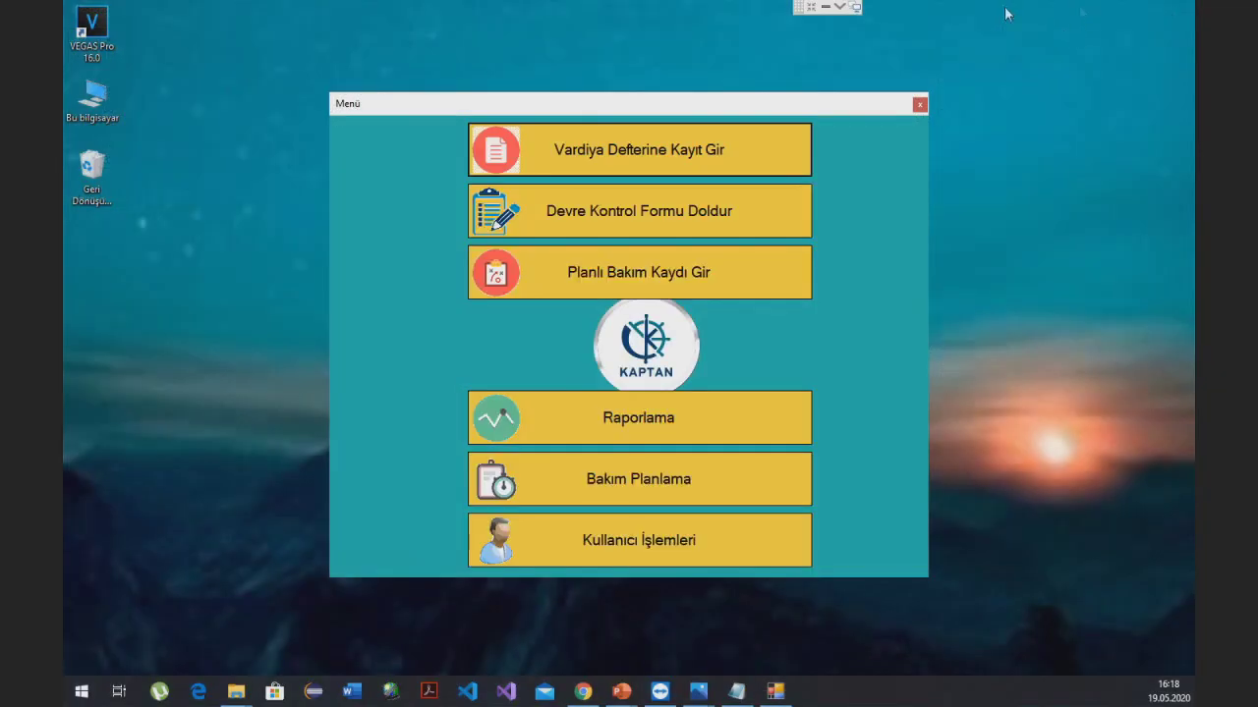
left_click(919, 105)
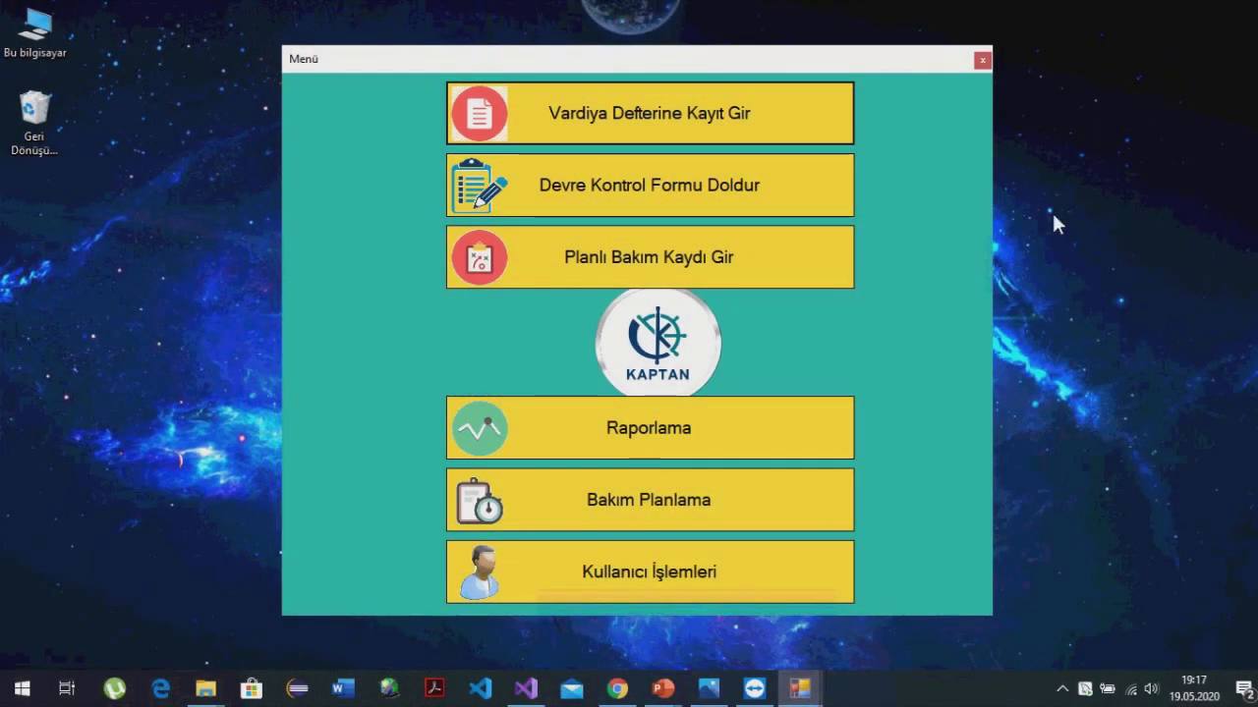
- Open the shift log and fetch only the three Sürekli Döküm section records
left_click(718, 111)
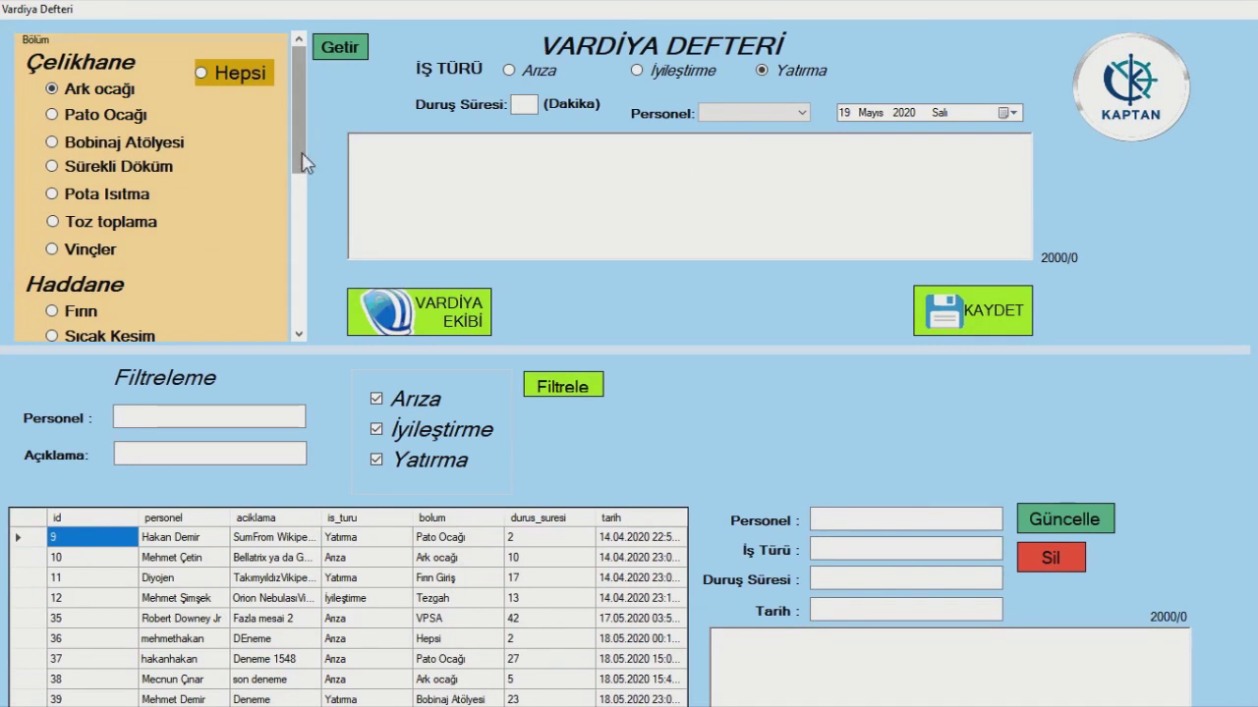
mouse_move(302, 159)
left_mouse_down()
mouse_move(285, 329)
mouse_move(306, 163)
left_mouse_up()
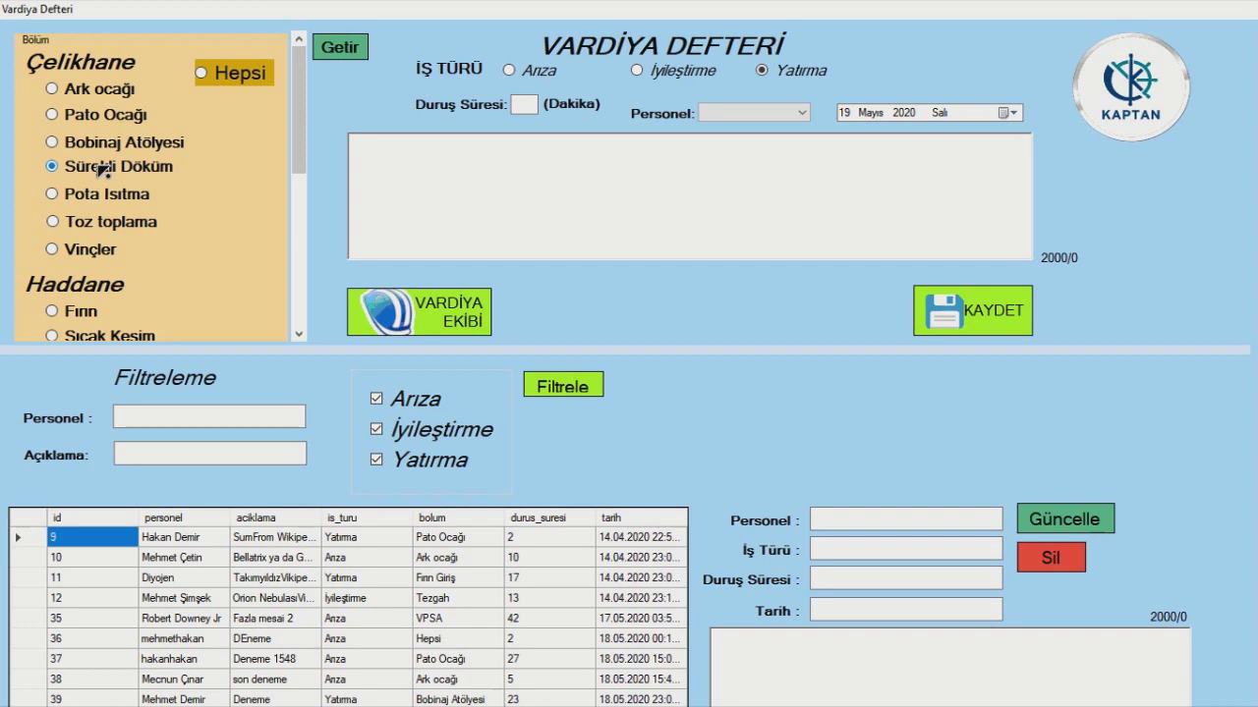
left_click(344, 48)
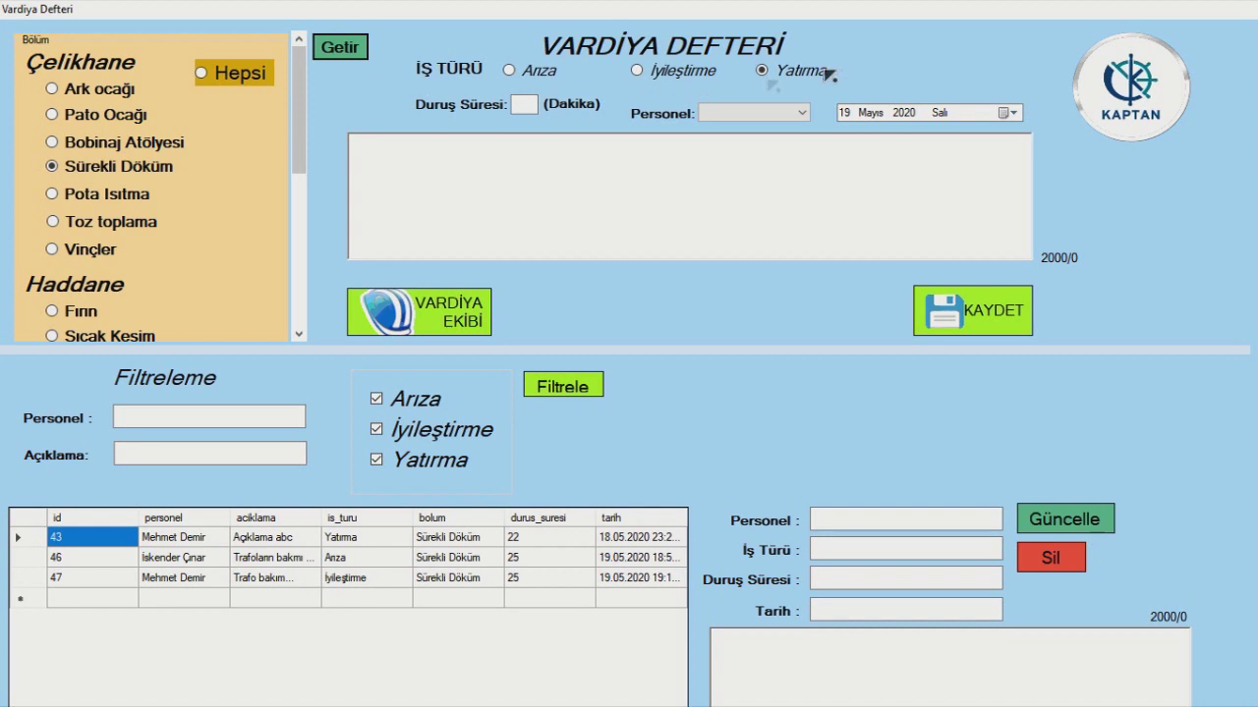
- Fill in an İyileştirme entry: 25 minutes downtime, a staff member, note 'Trafoların bakımı yapıldı.', then attempt to save
left_click(670, 73)
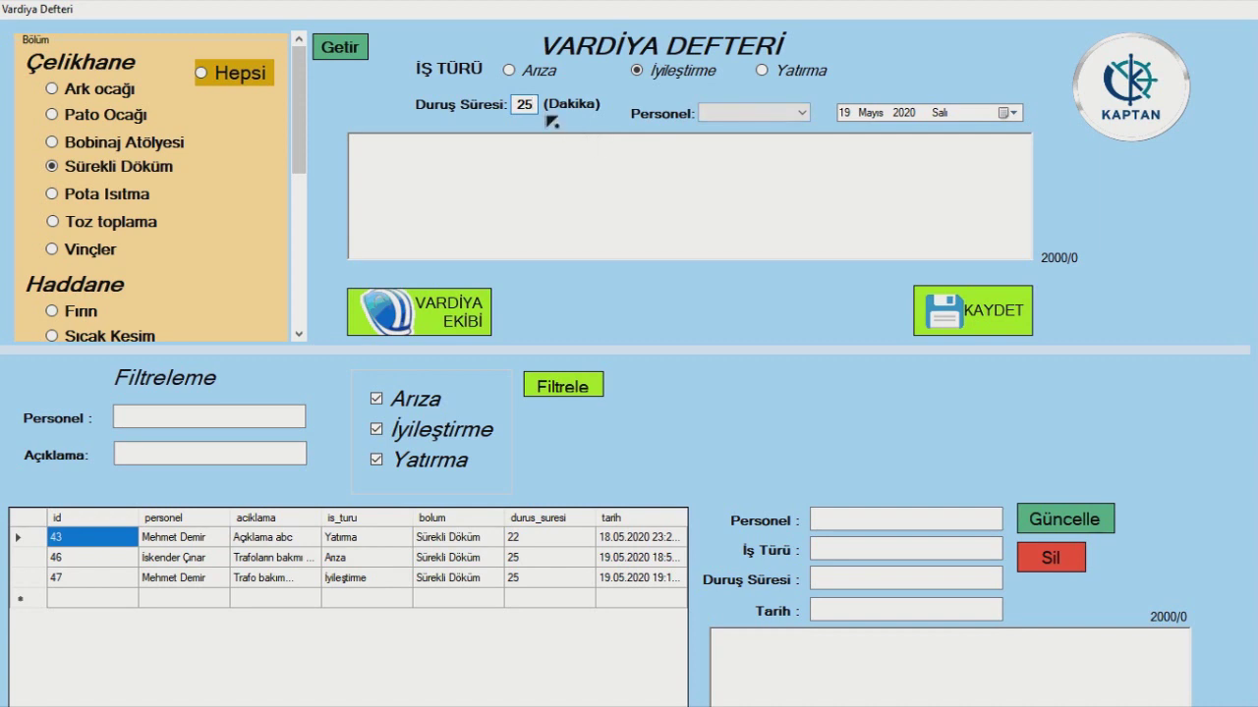
left_click(757, 112)
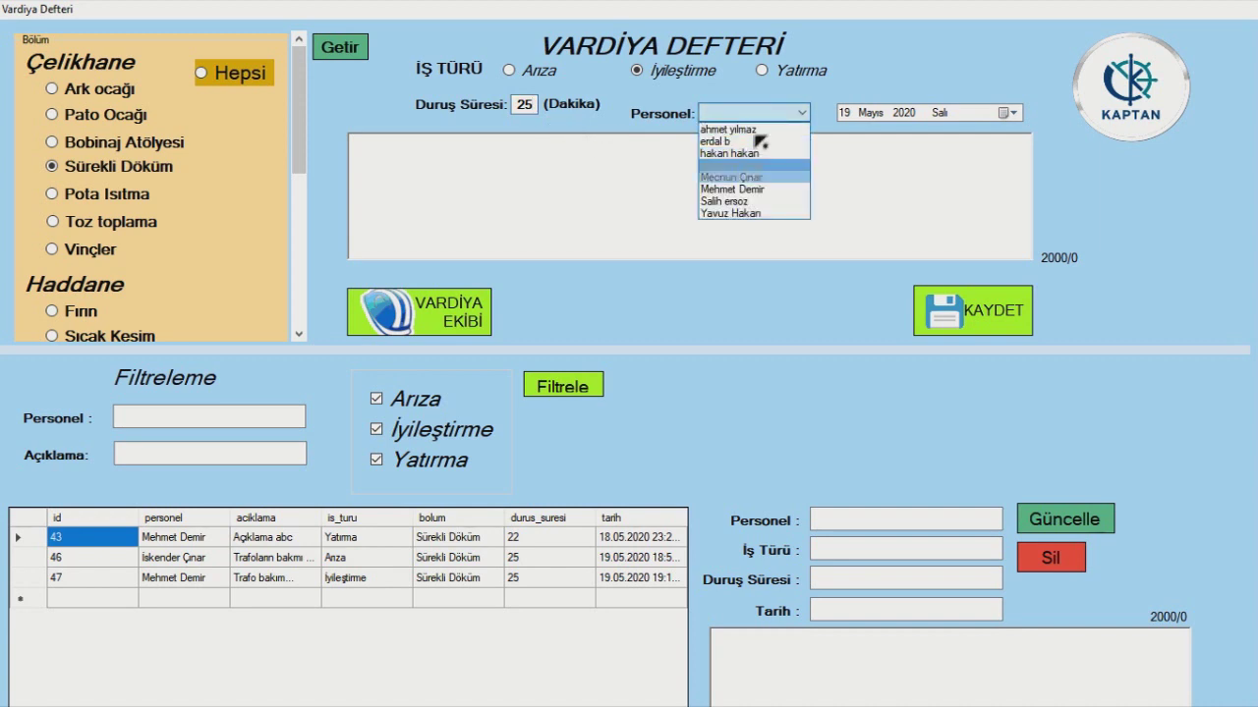
left_click(759, 189)
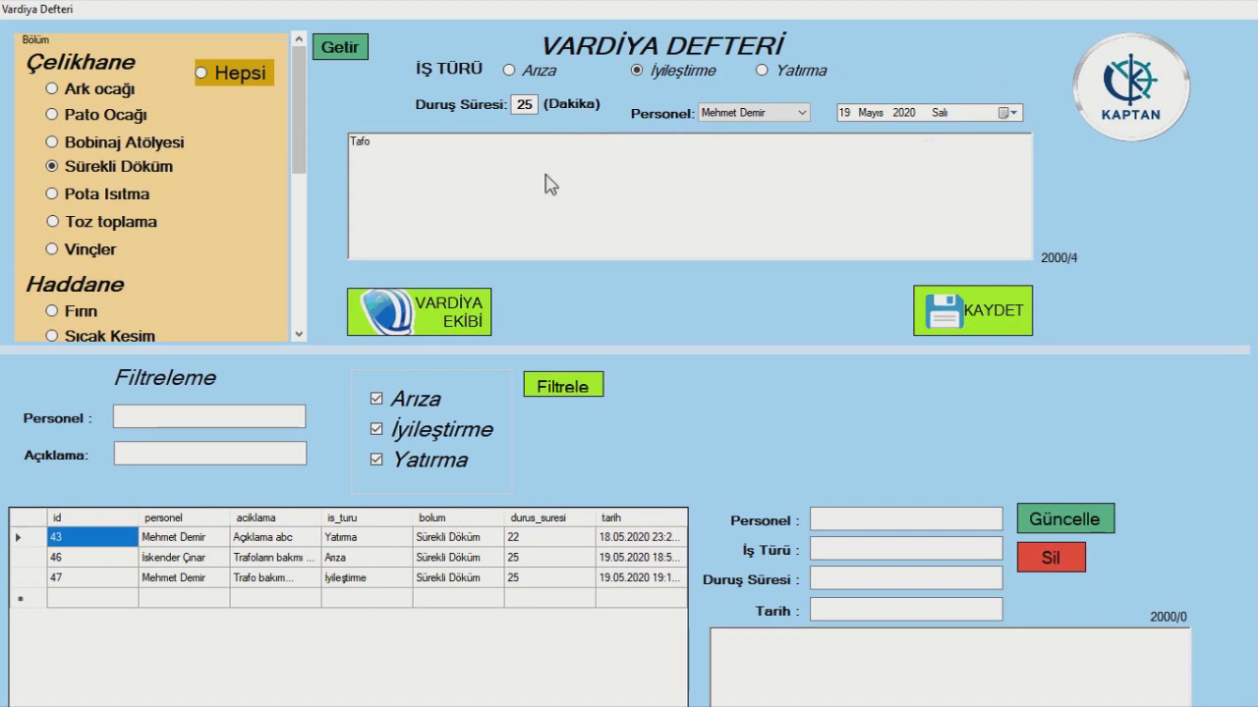
key("BackSpace")
type("ın bakımı yapıldı.")
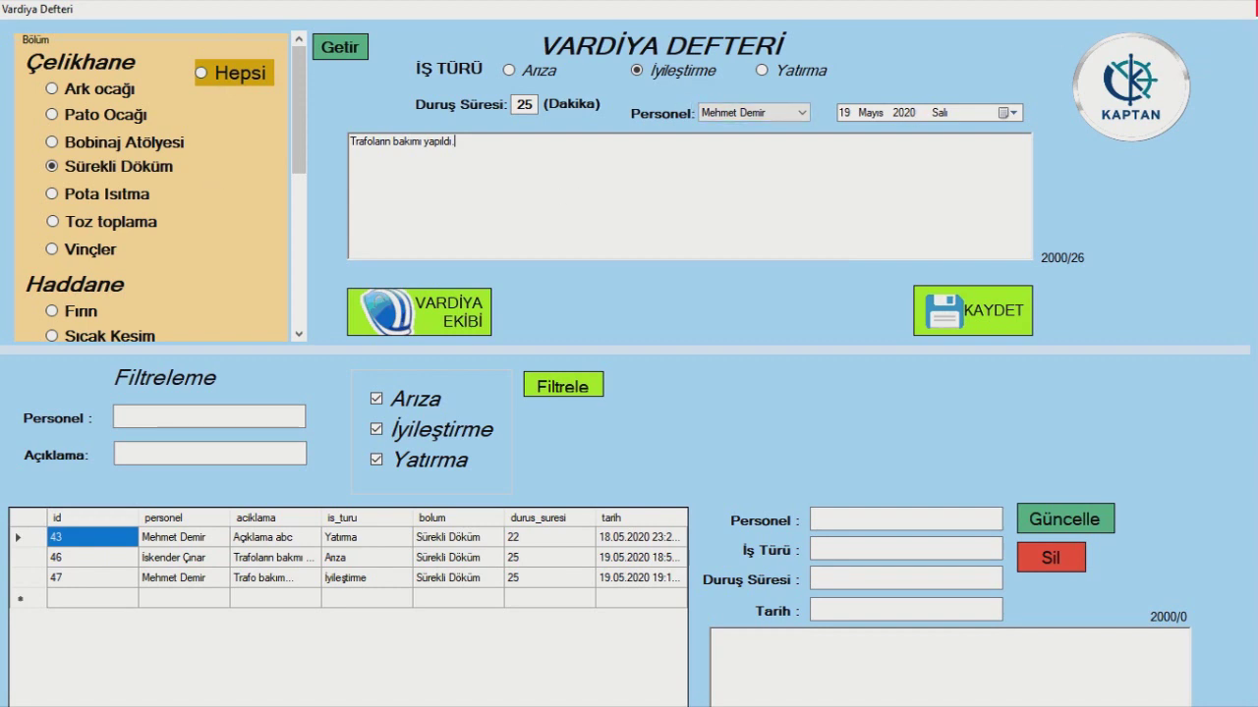
left_click(1140, 61)
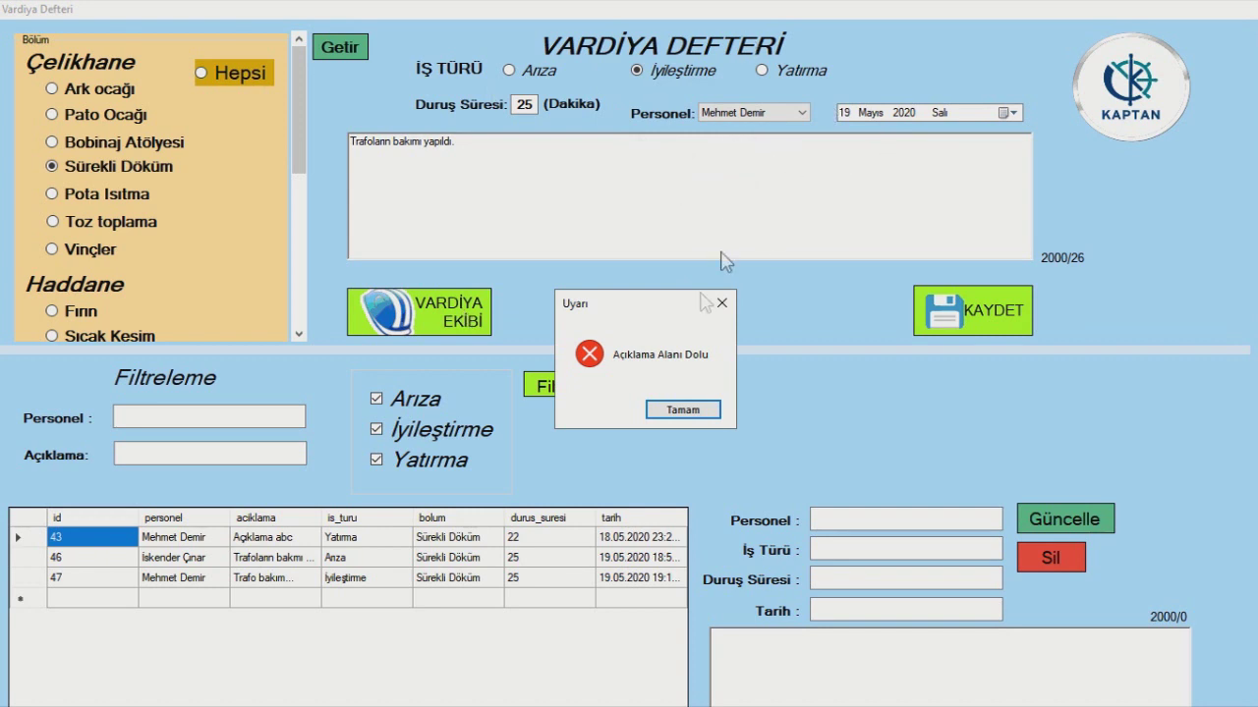
- Clear the warnings, assign the entry to Sürekli Döküm, and save the record successfully
left_click(683, 411)
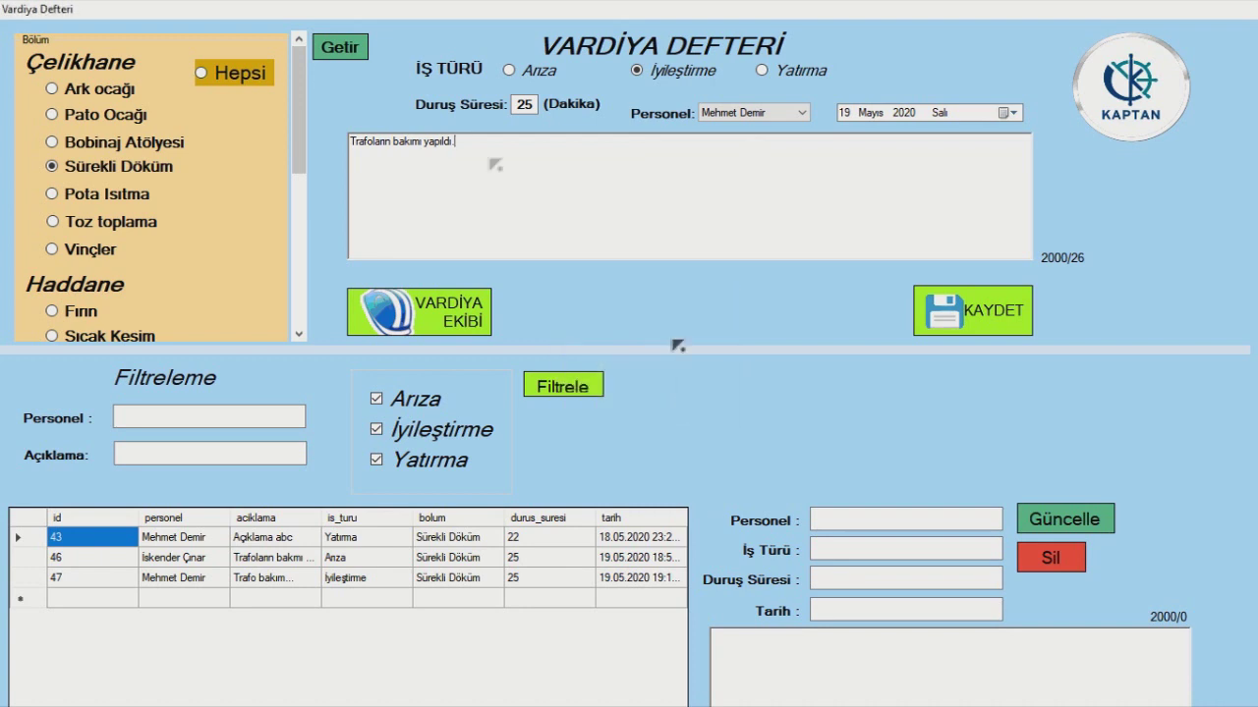
left_click(225, 77)
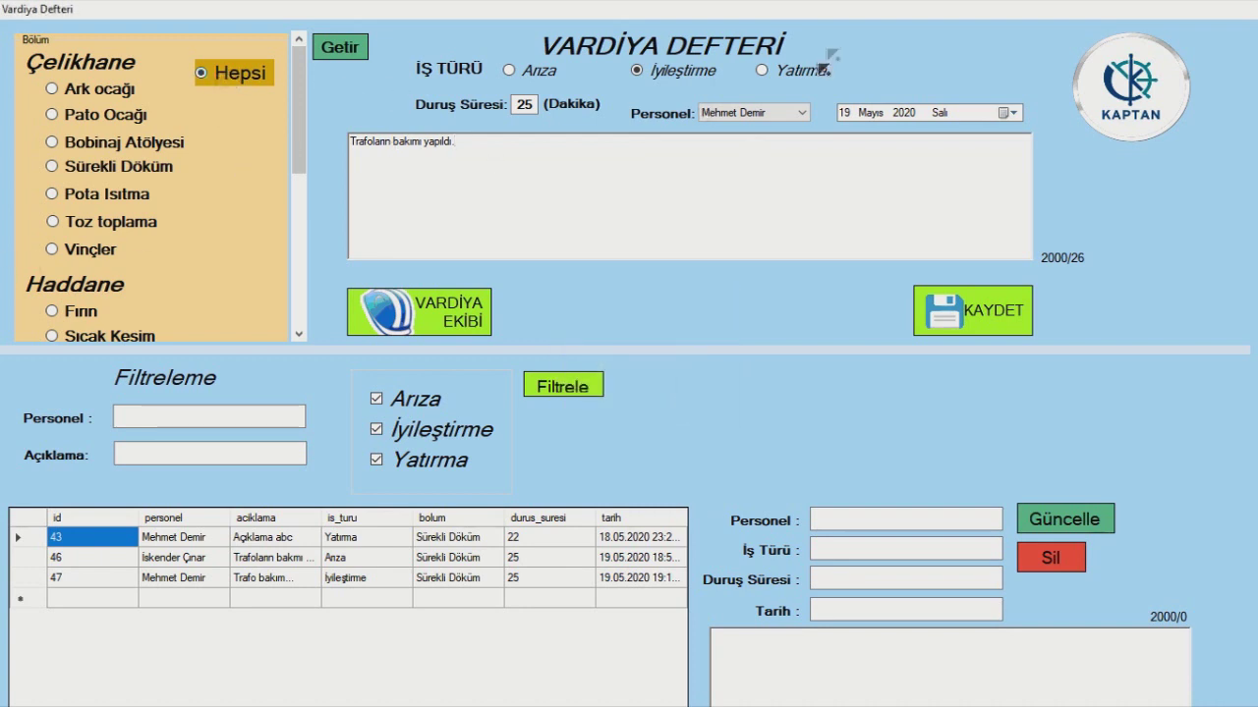
left_click(988, 322)
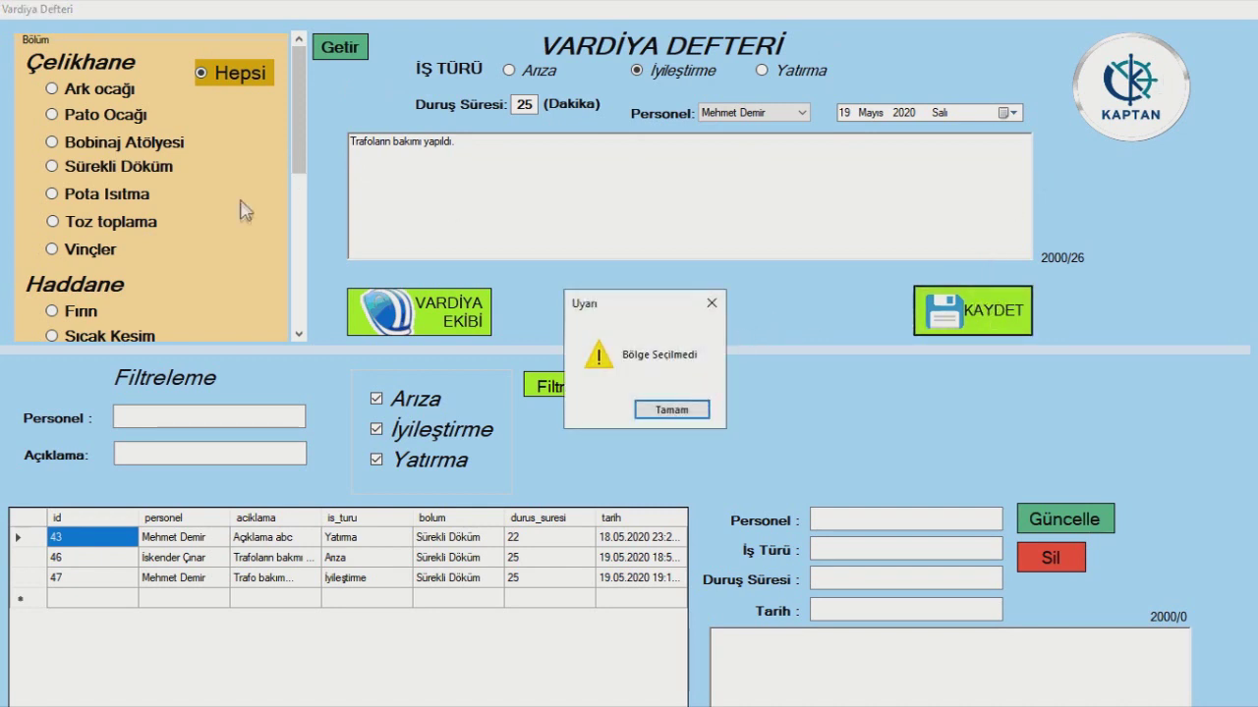
left_click(712, 311)
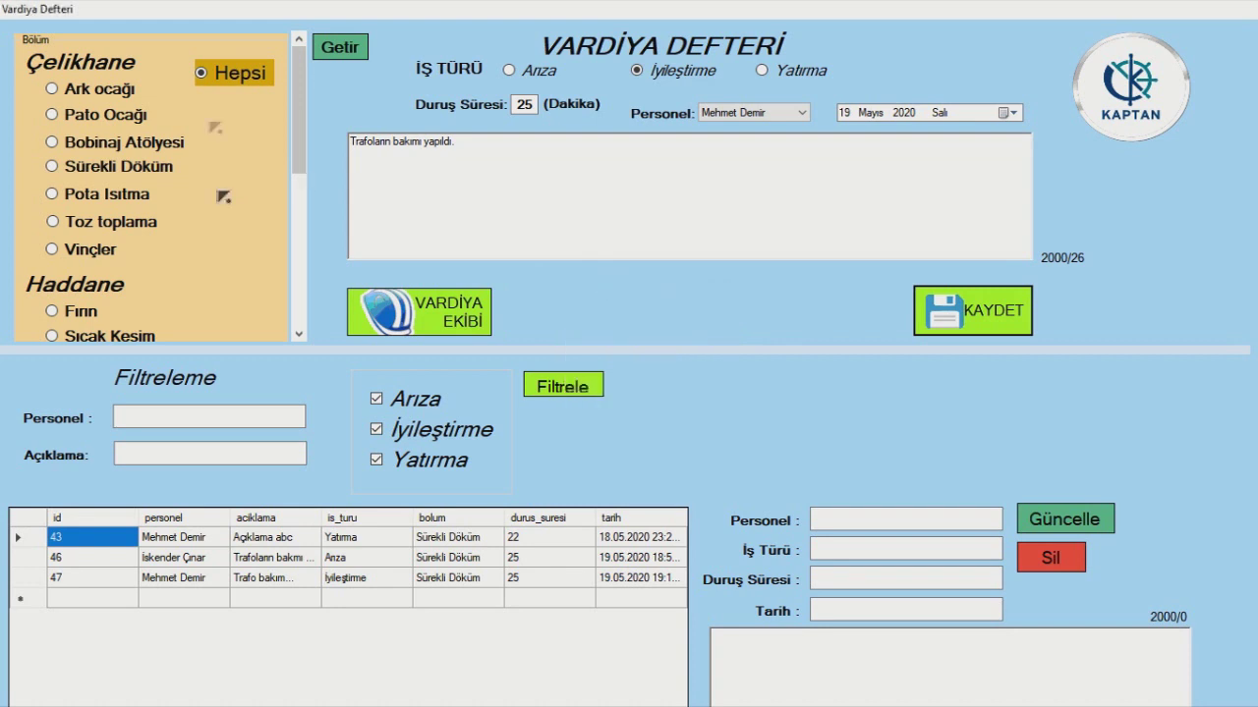
left_click(113, 170)
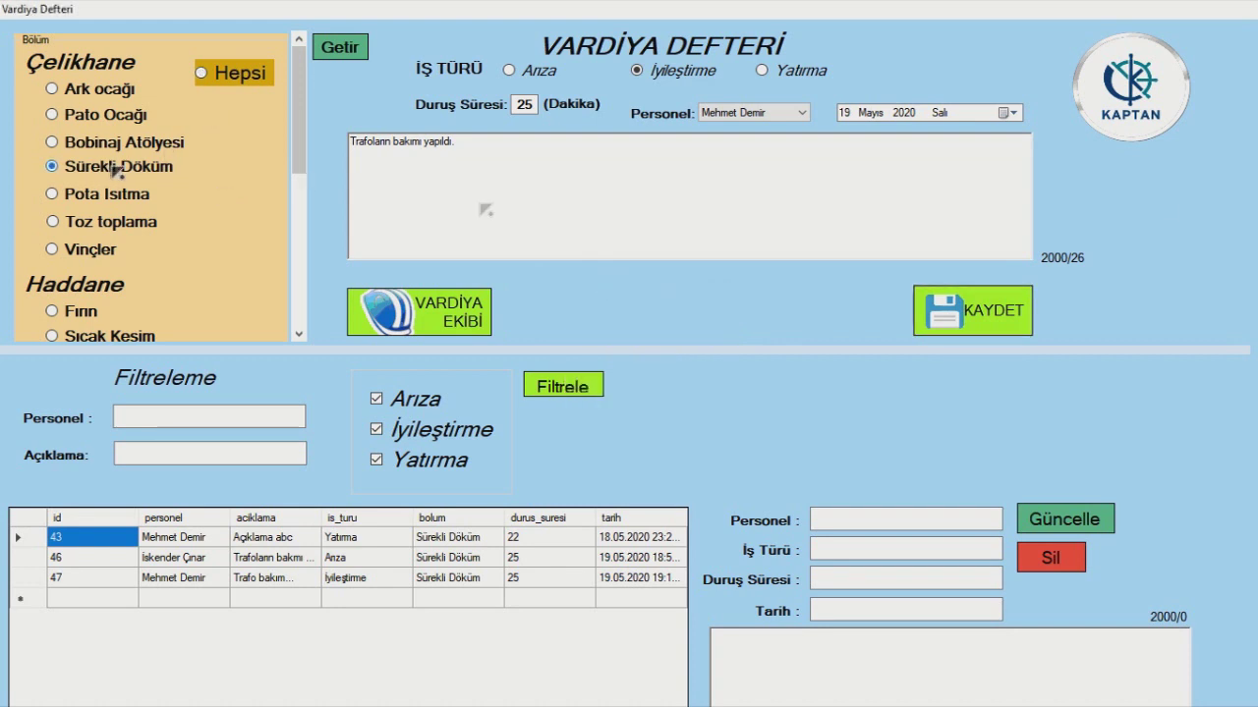
left_click(980, 312)
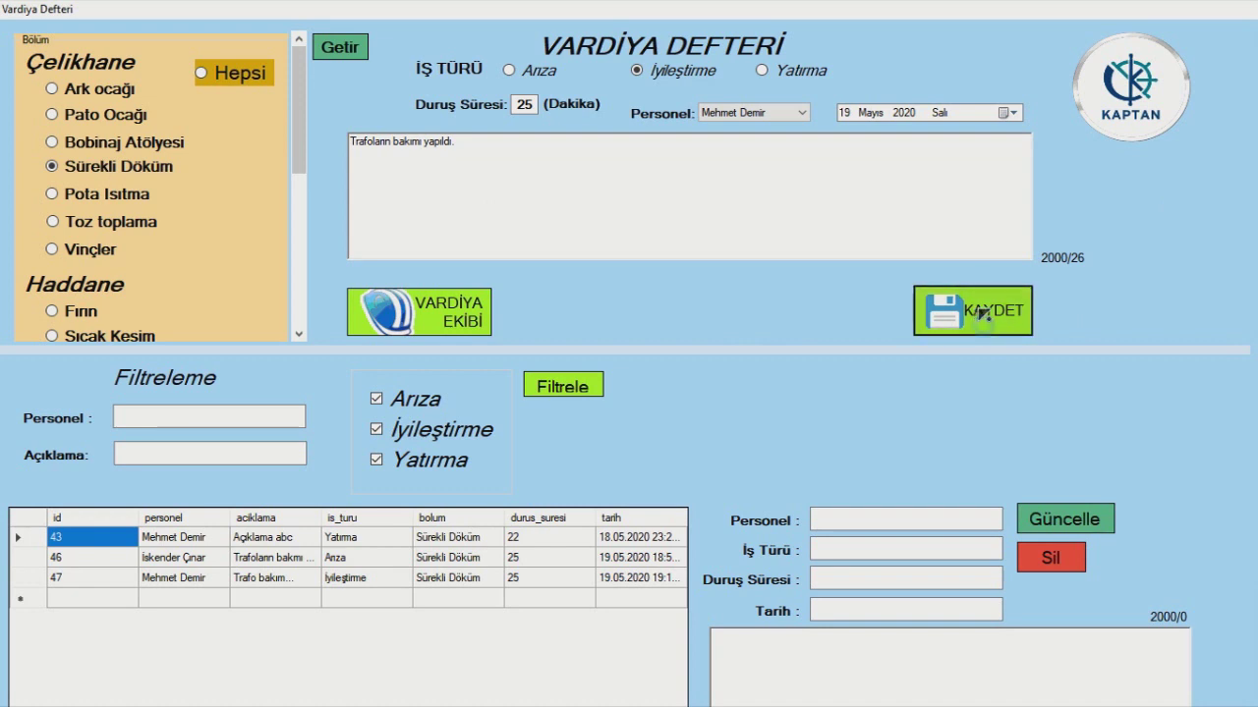
left_click(664, 410)
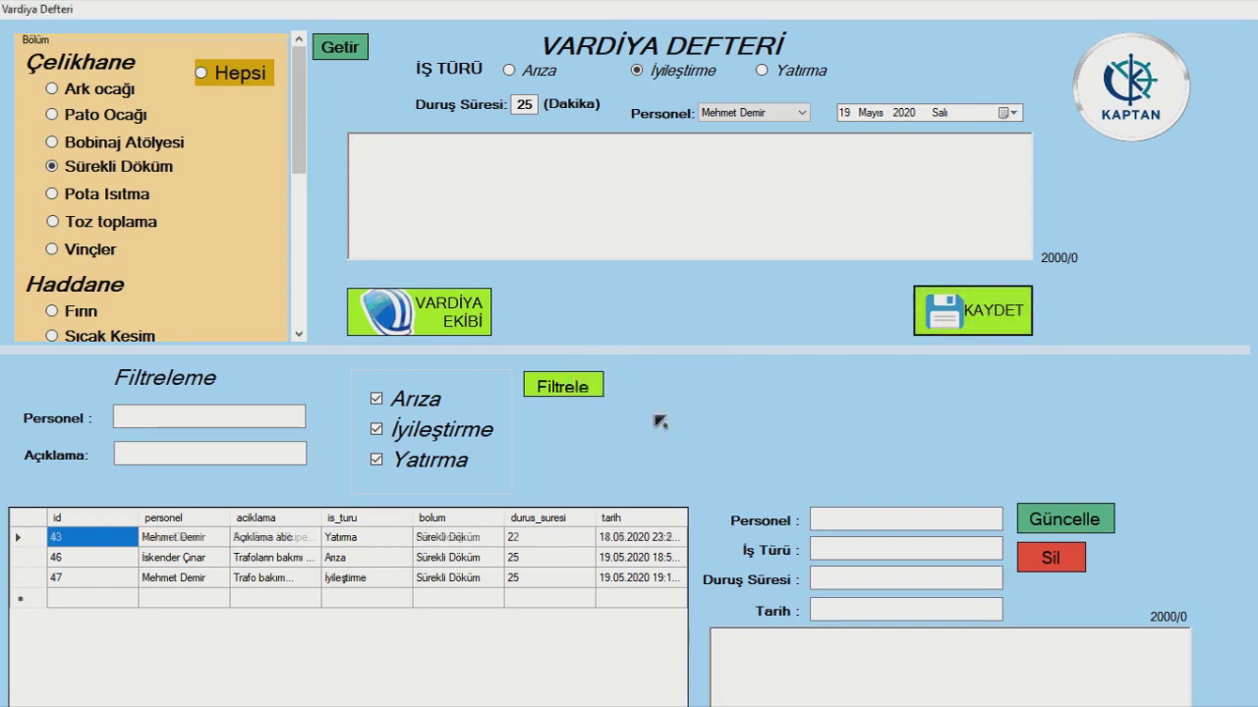
- Change record 48's note to 'Trafoların bakımı yapıldı.....' and save the update
scroll(481, 594, "down", 1)
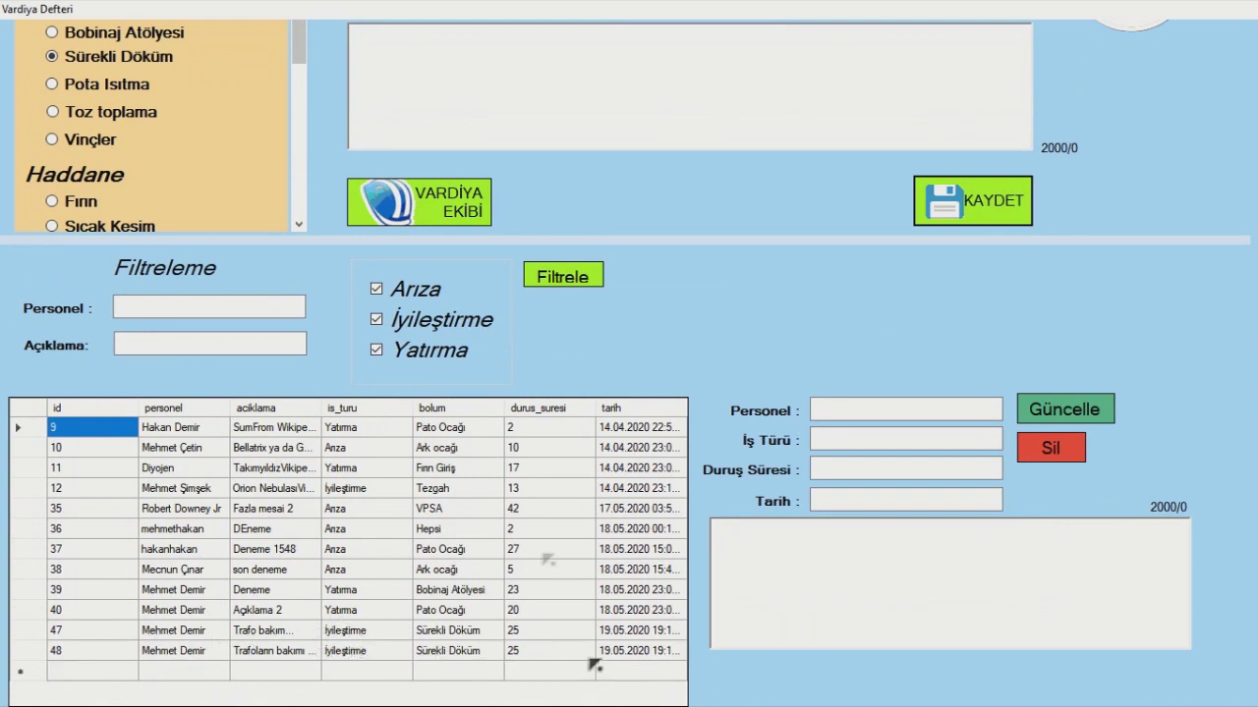
scroll(988, 324, "up", 1)
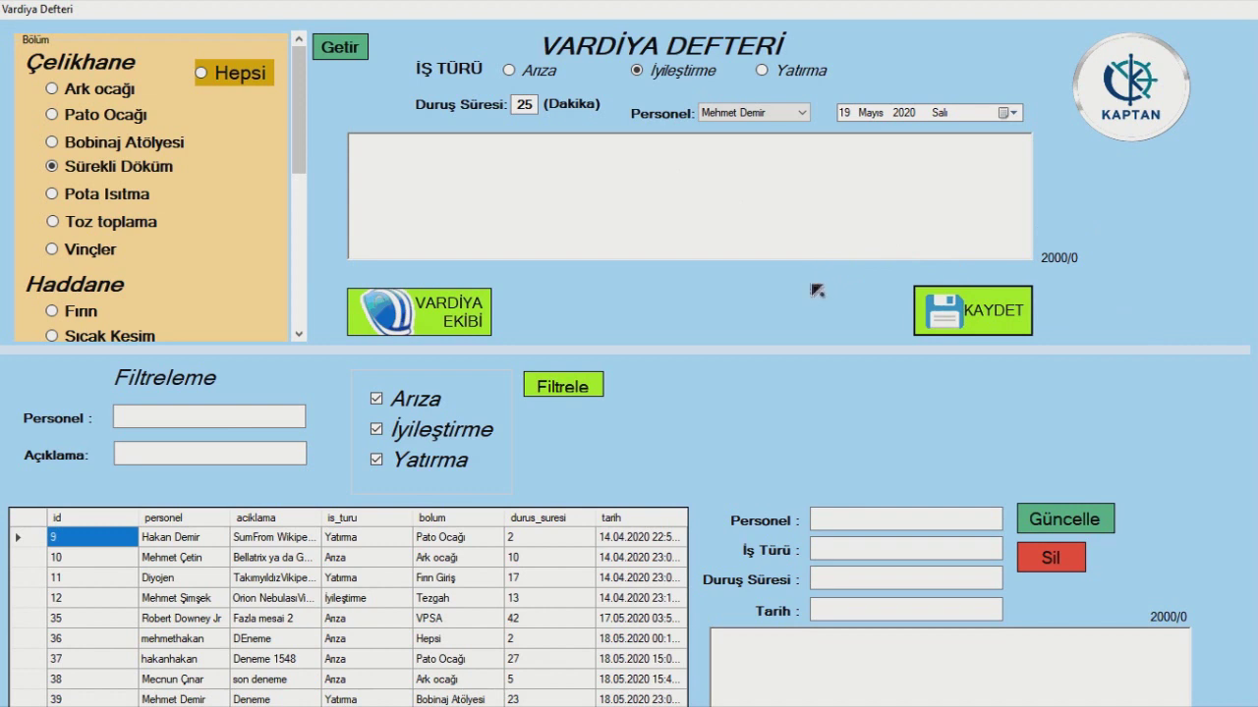
scroll(756, 292, "down", 2)
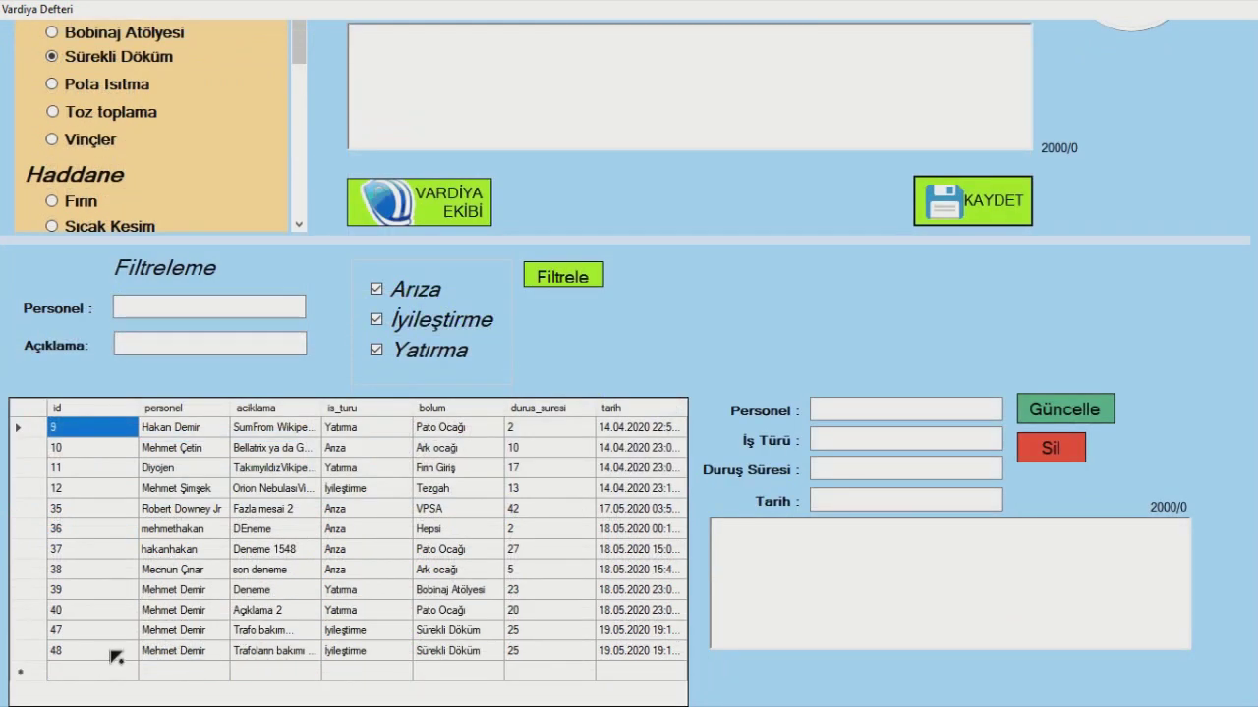
left_click(116, 652)
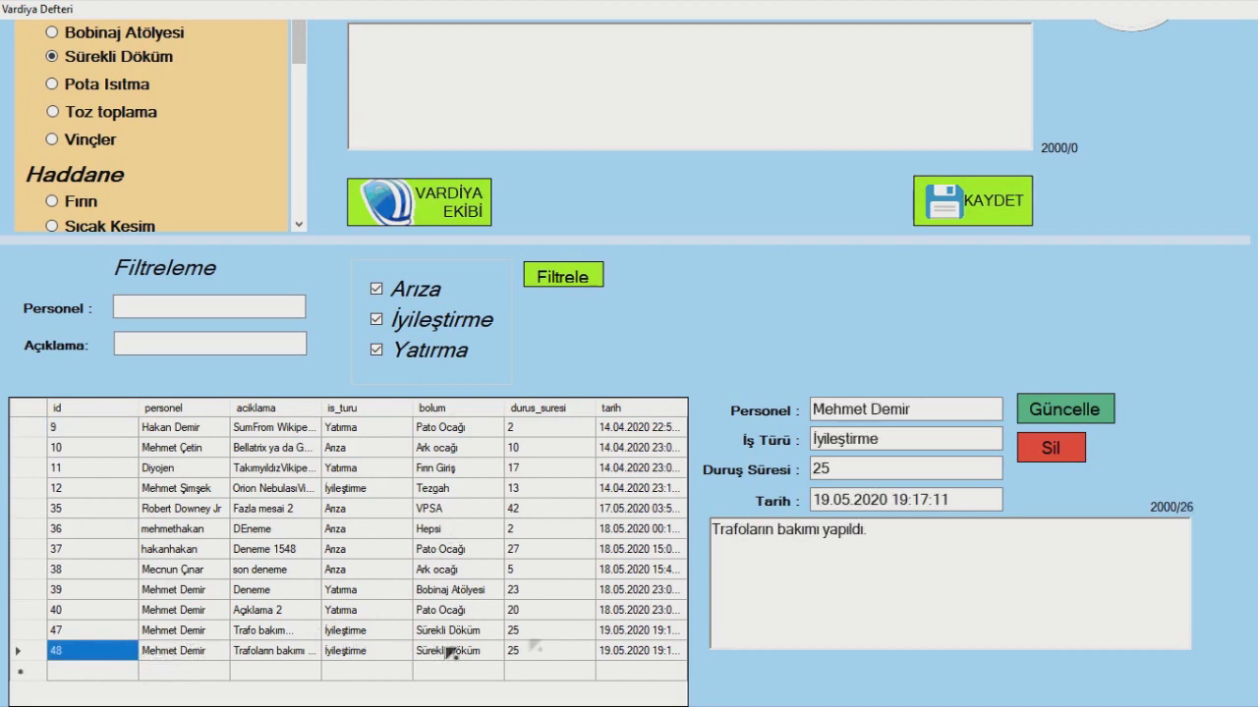
left_click(110, 670)
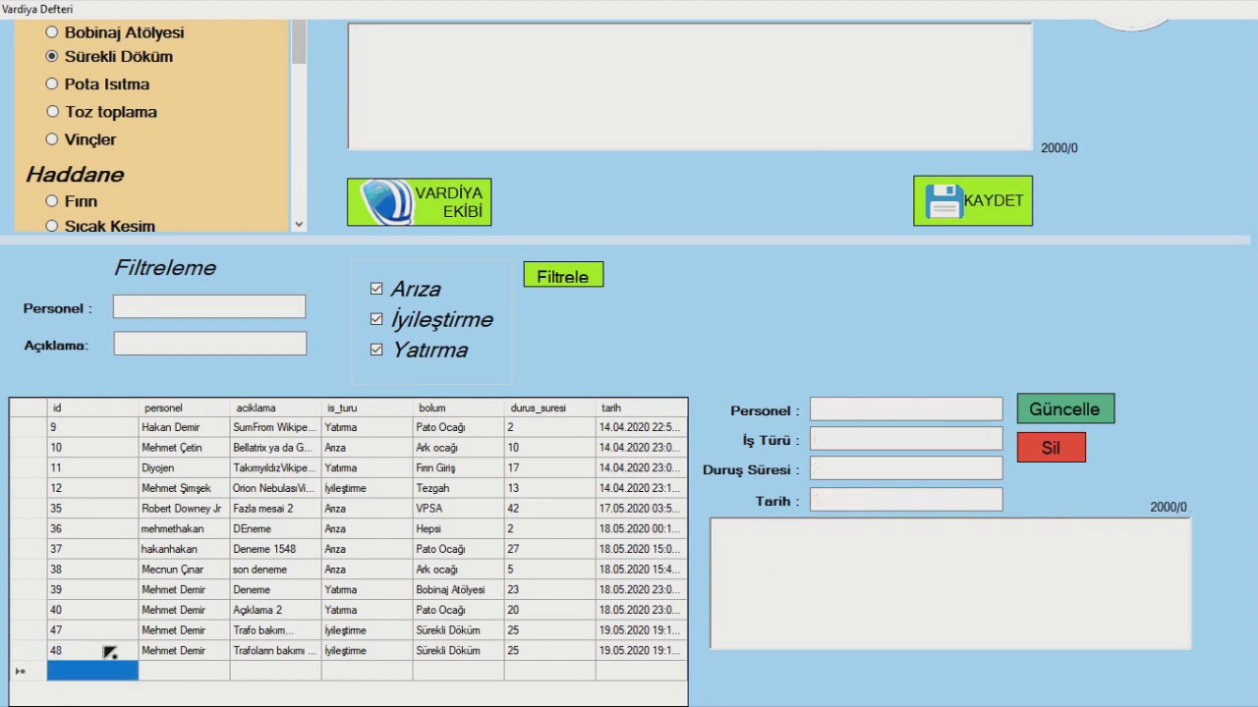
left_click(110, 652)
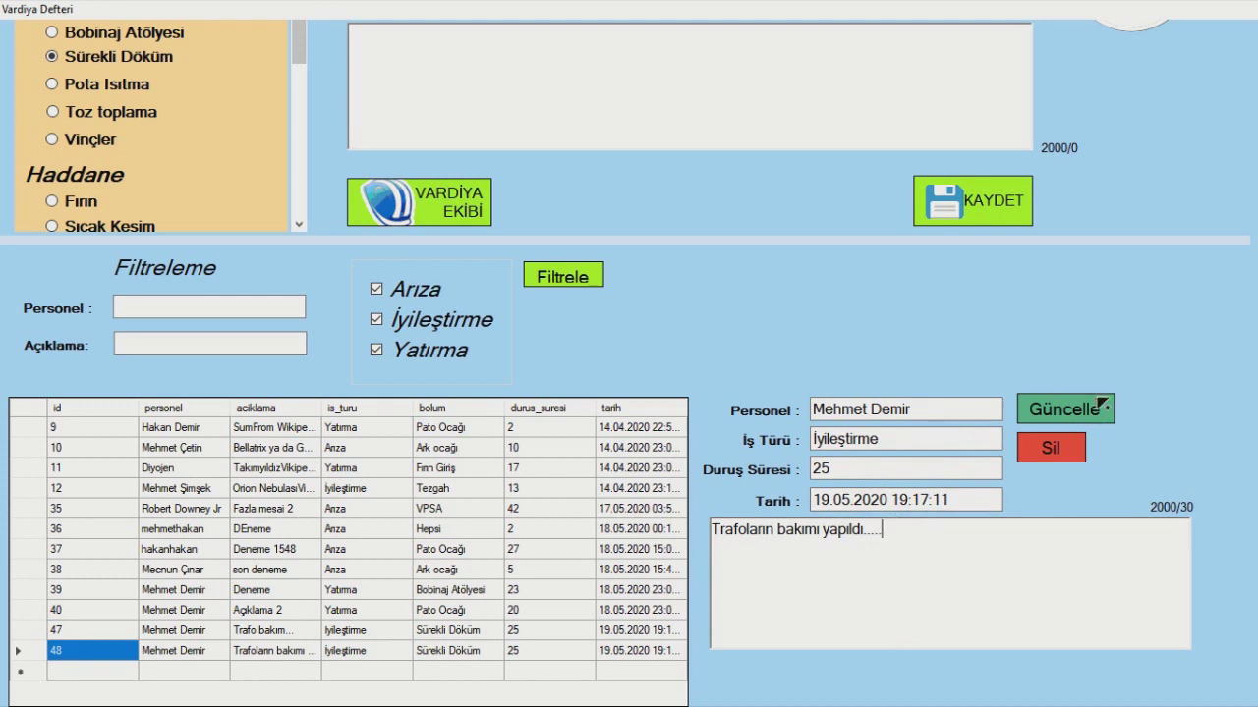
left_click(1100, 417)
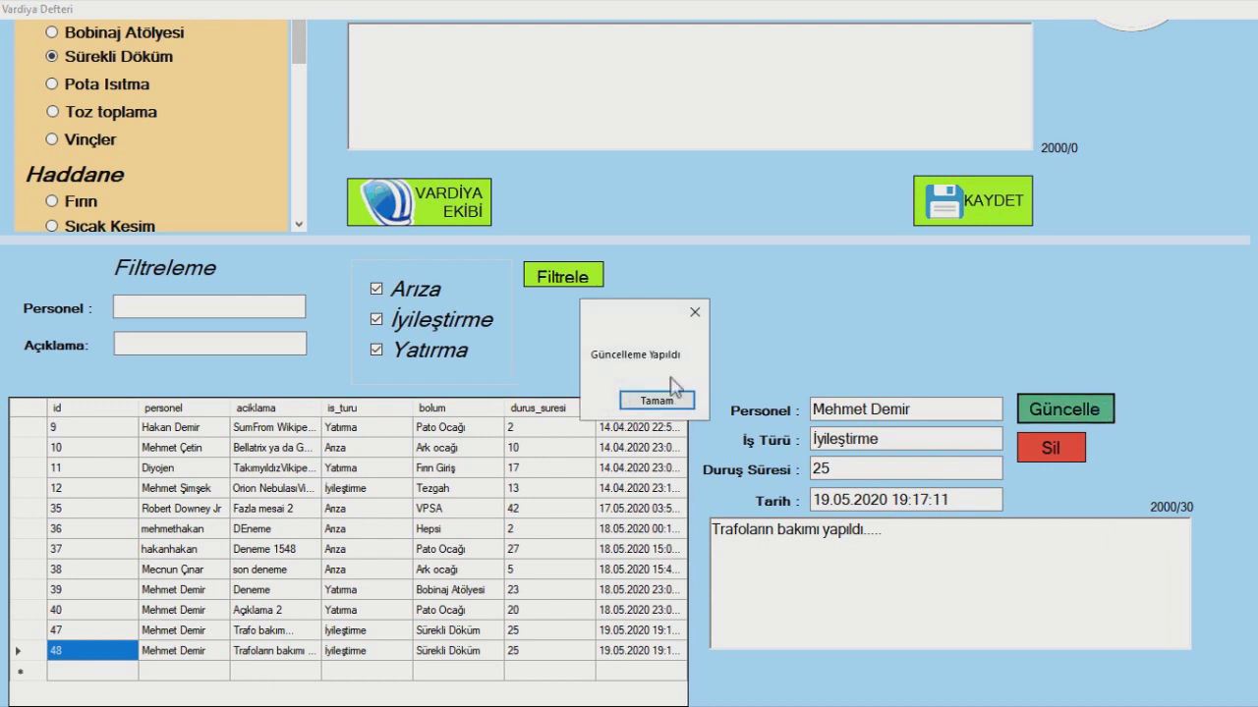
left_click(654, 400)
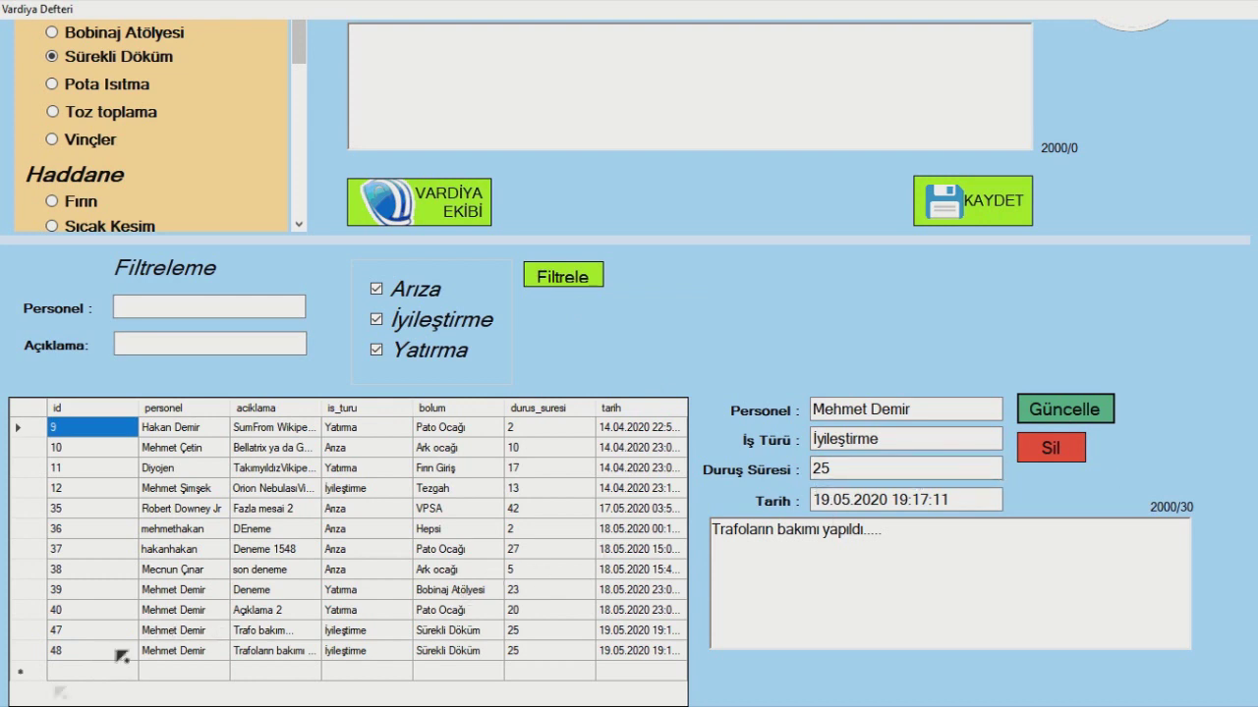
- Delete record 47 ('Trafo bakım...') from the shift log, confirming with Evet
left_click(59, 631)
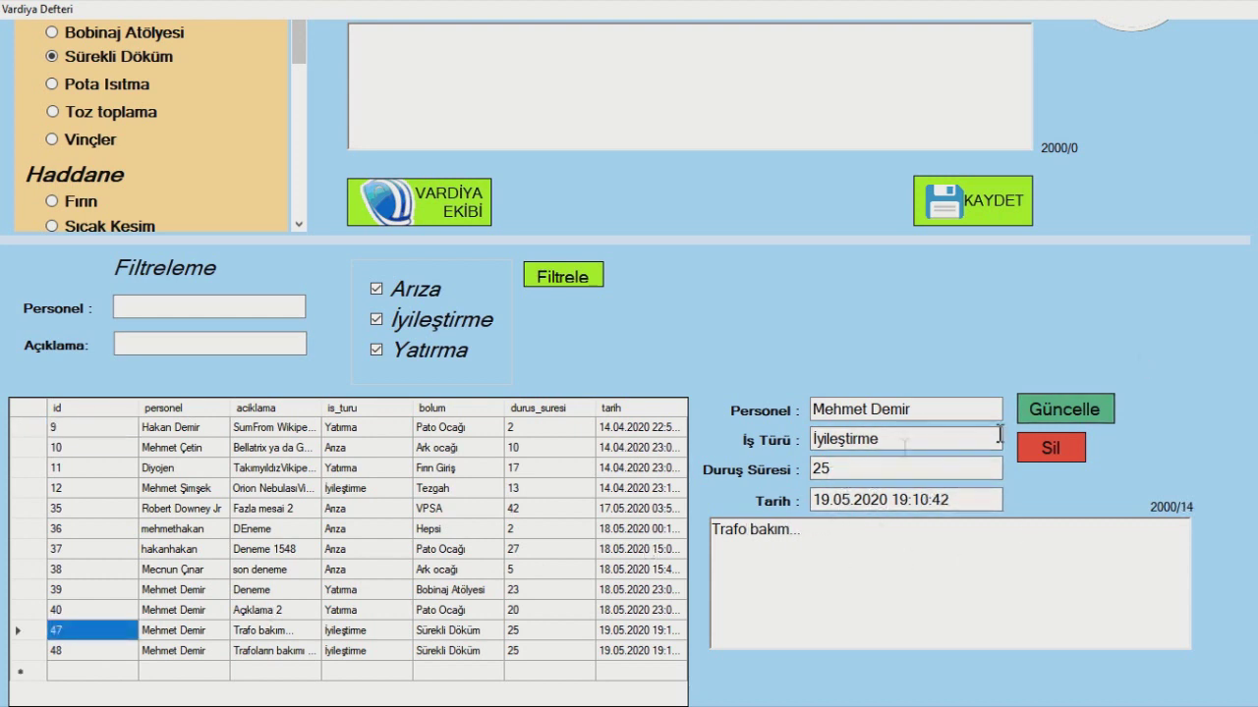
left_click(1052, 449)
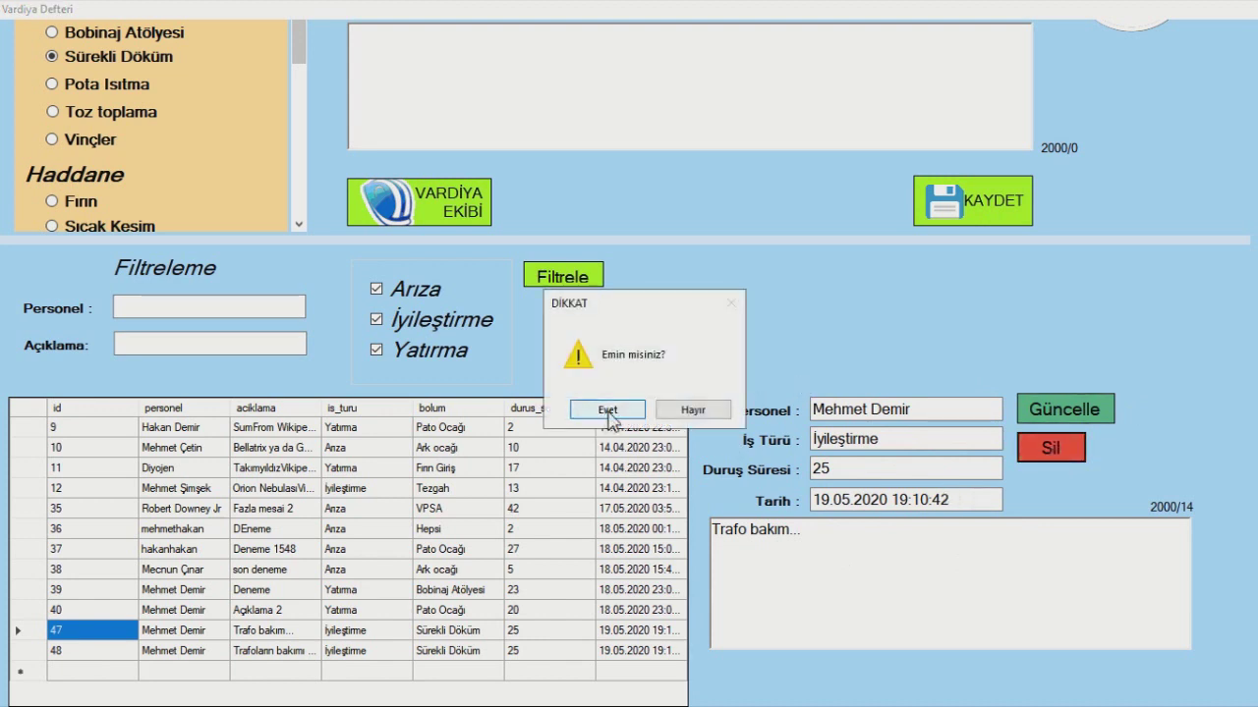
left_click(608, 411)
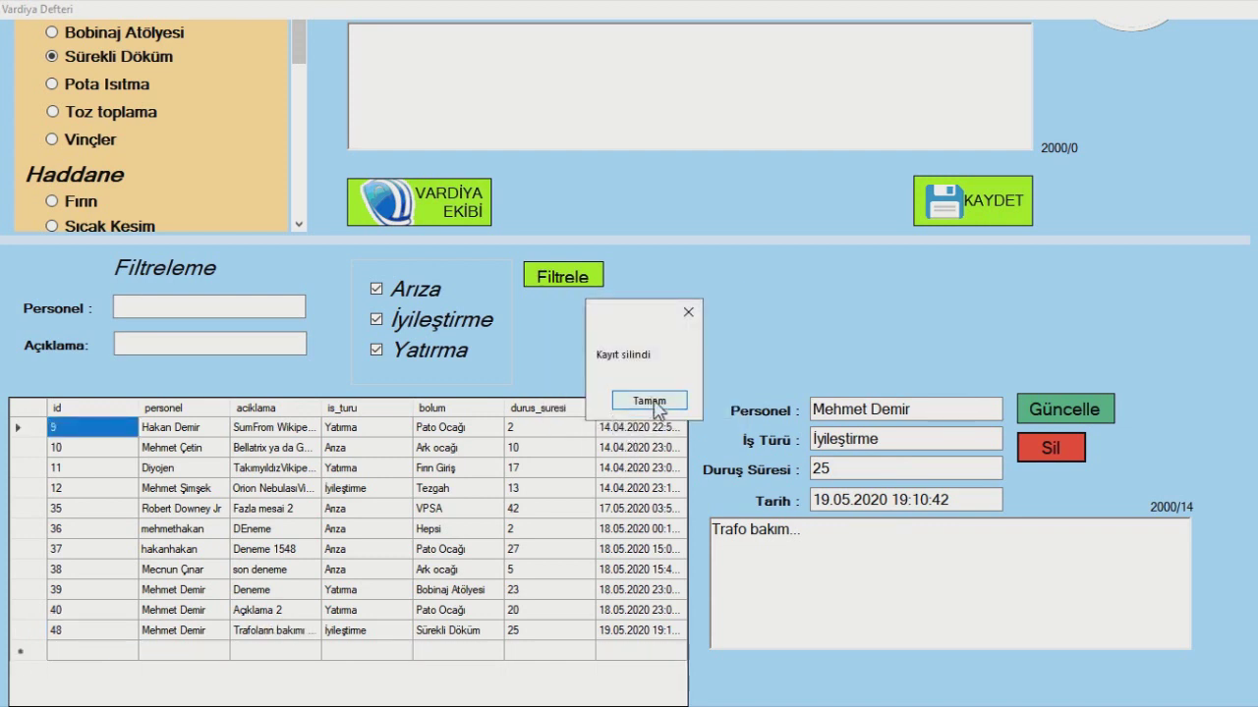
left_click(648, 401)
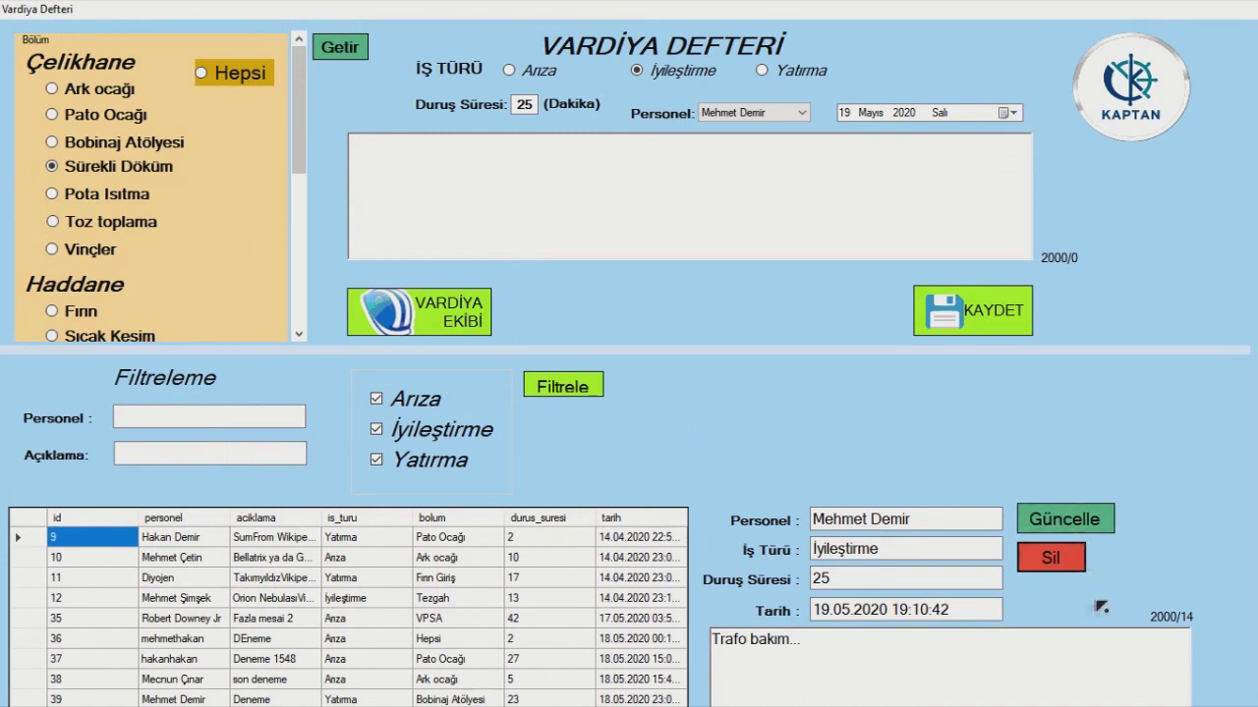
- Filter by work type: list only İyileştirme, then Arıza plus İyileştirme, then re-include Yatırma
scroll(1097, 571, "down", 2)
left_click(408, 405)
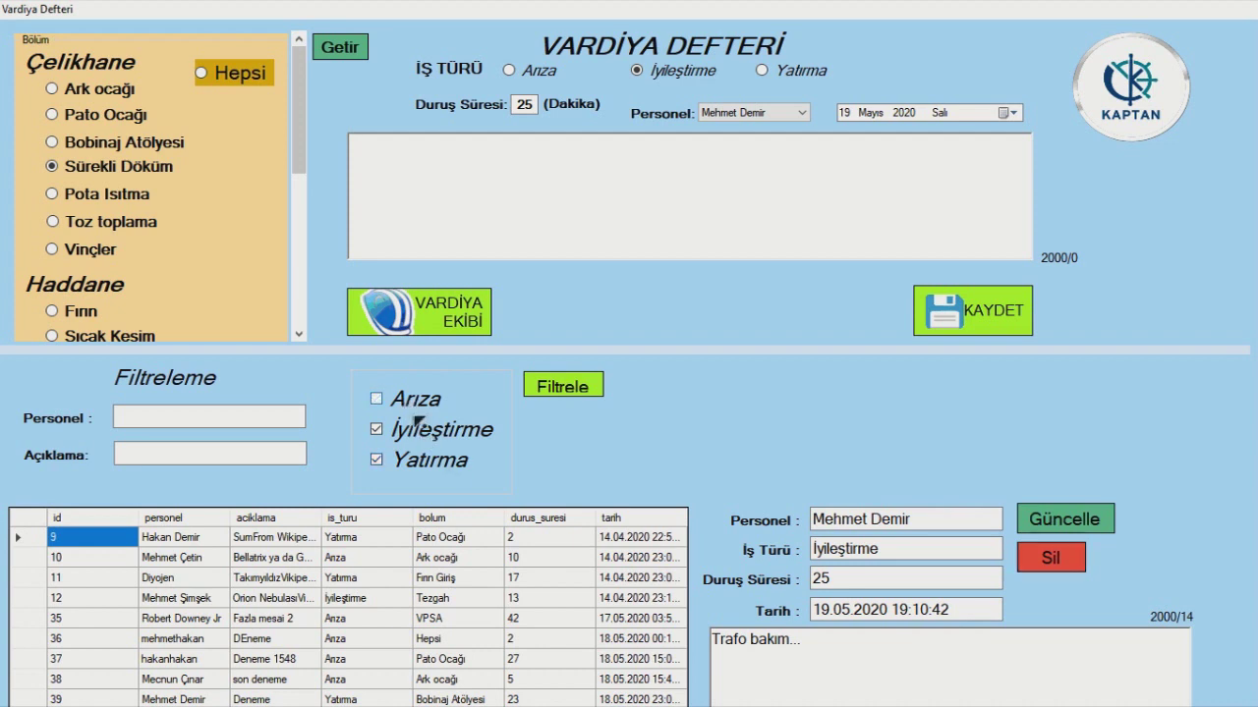
left_click(439, 465)
left_click(587, 388)
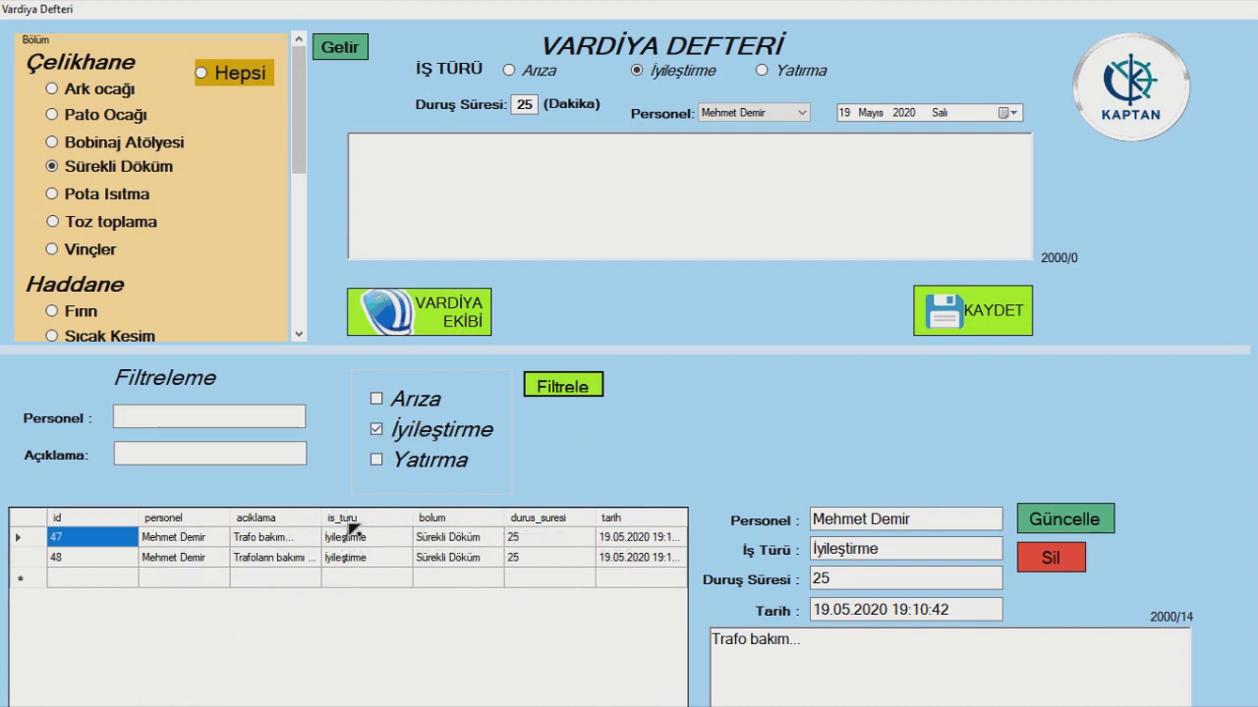
left_click(377, 399)
left_click(596, 392)
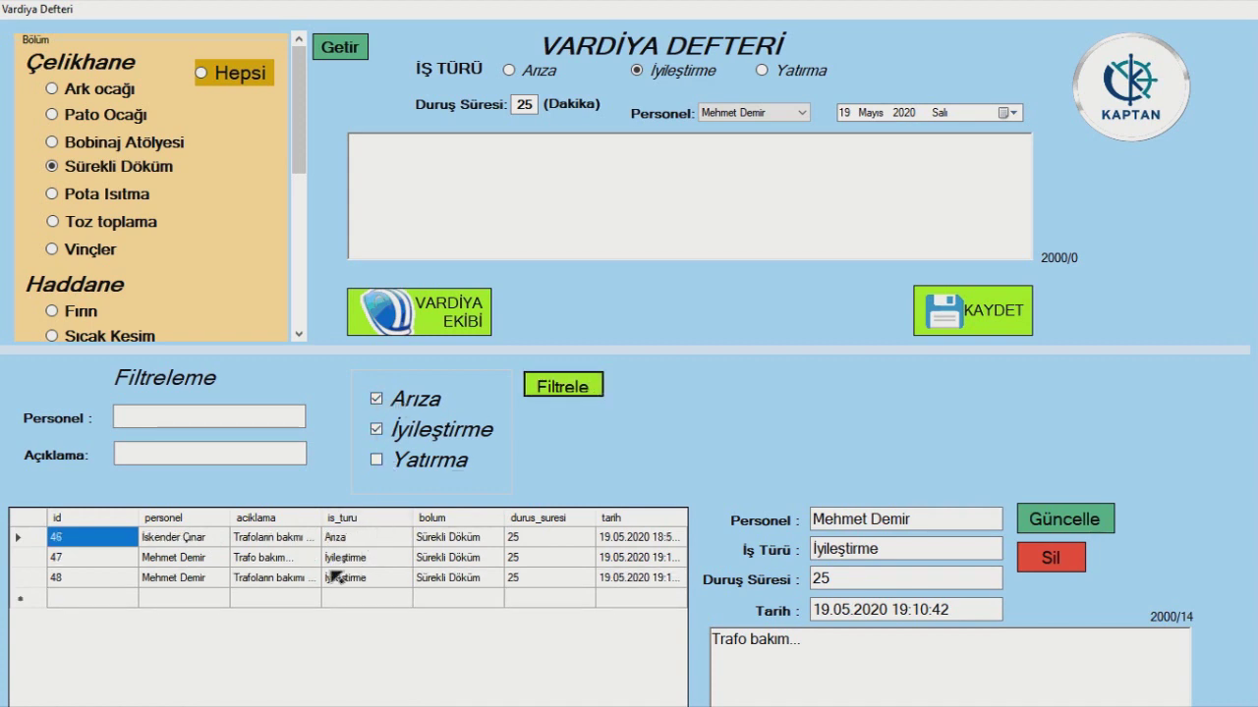
left_click(395, 468)
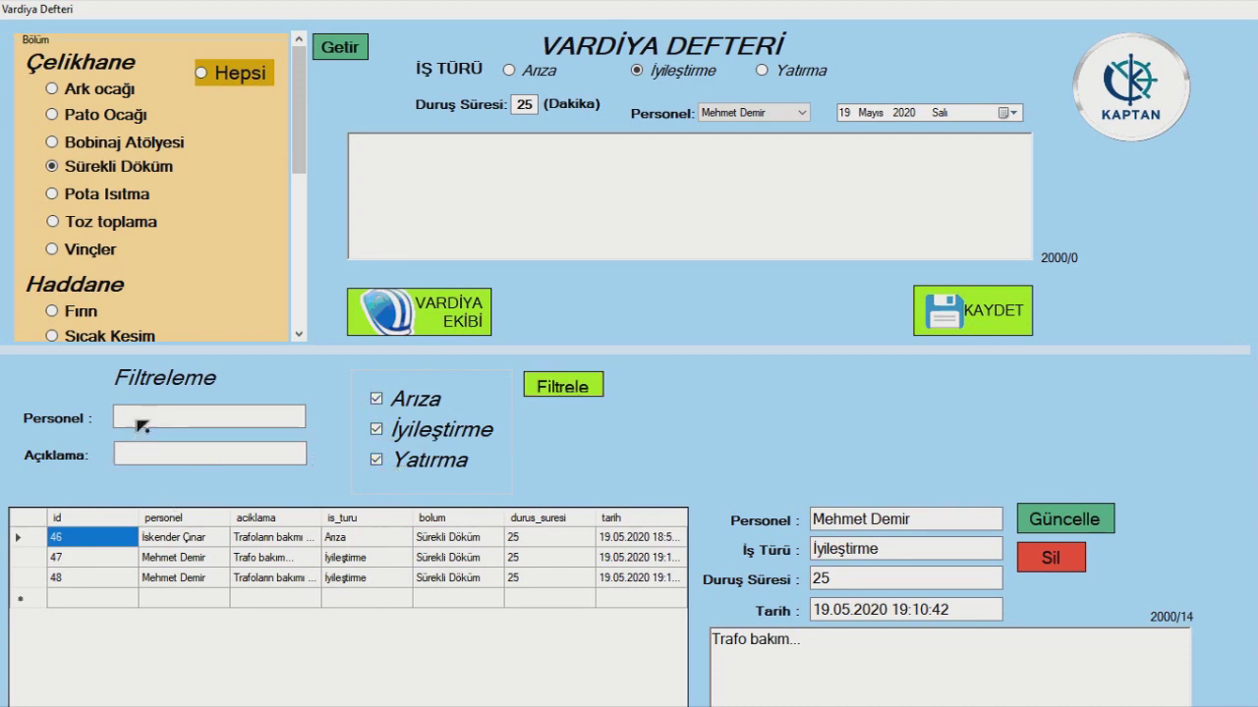
- Filter the list by a personnel name fragment, then clear the Personel filter
left_click(194, 418)
type("erdal")
left_click(582, 386)
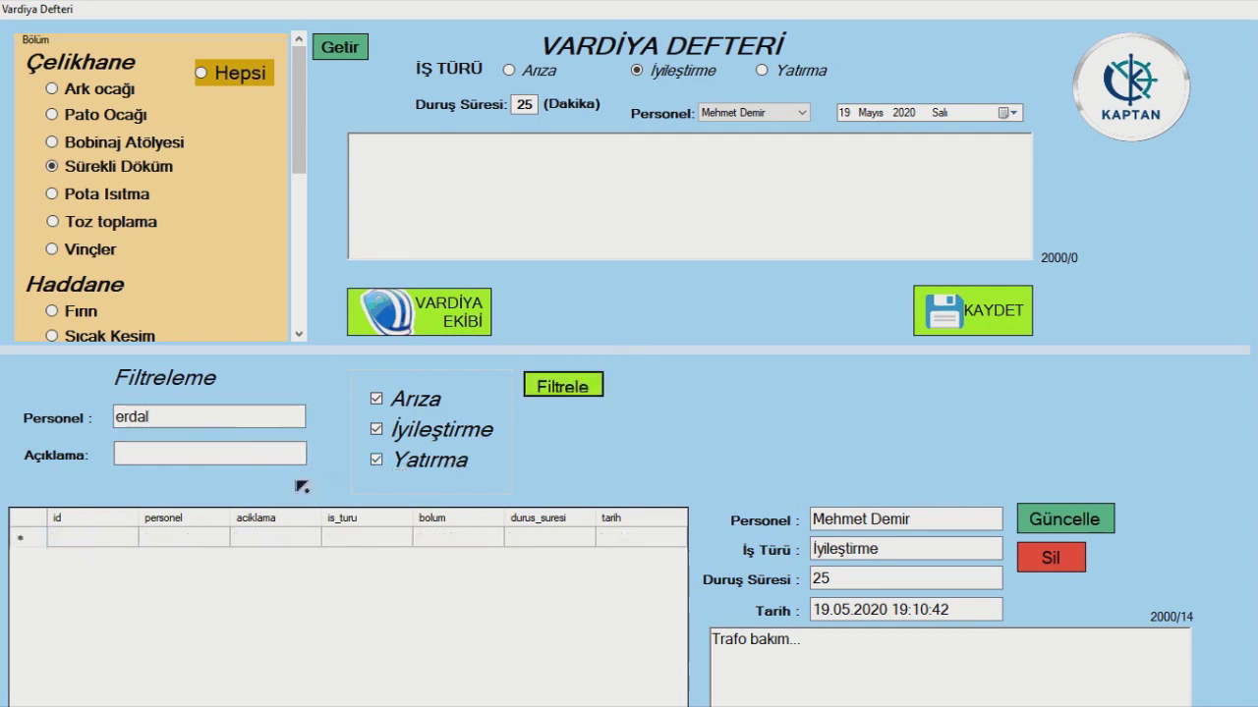
double_click(217, 420)
key("BackSpace")
- Filter descriptions by 'trafo' (records 46–48), then clear it to list 43, 46, 47, 48
left_click(142, 450)
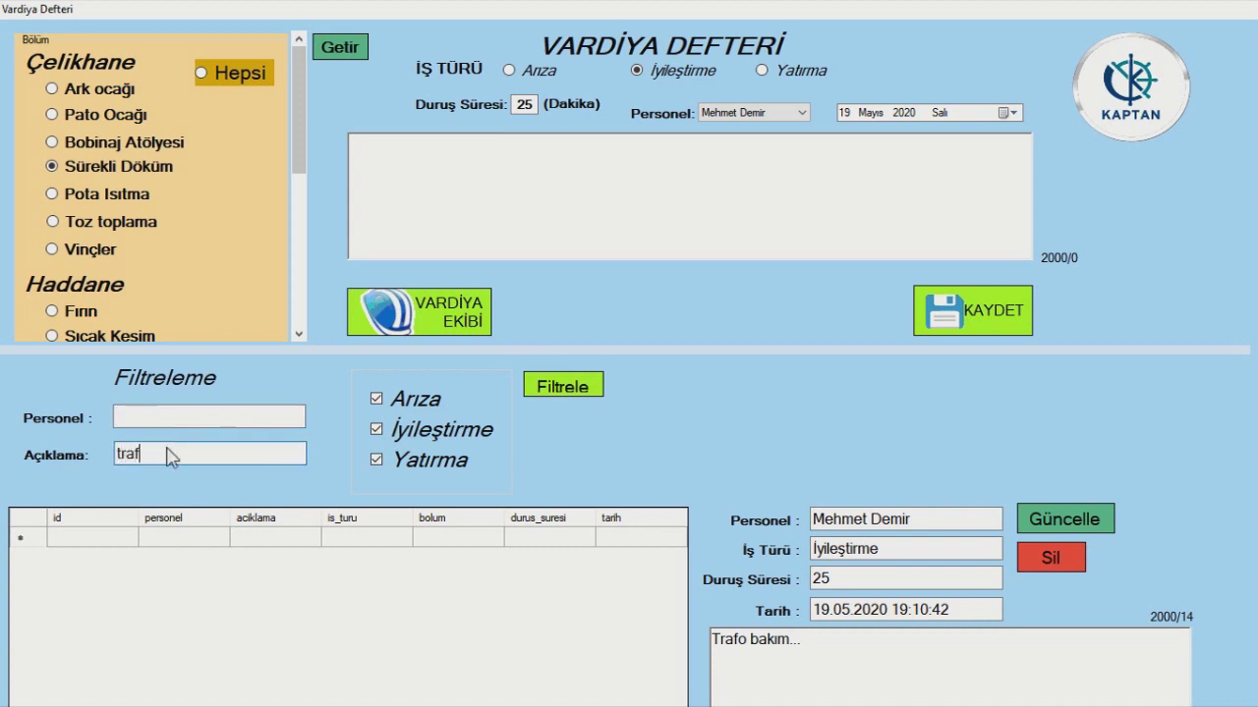
left_click(579, 385)
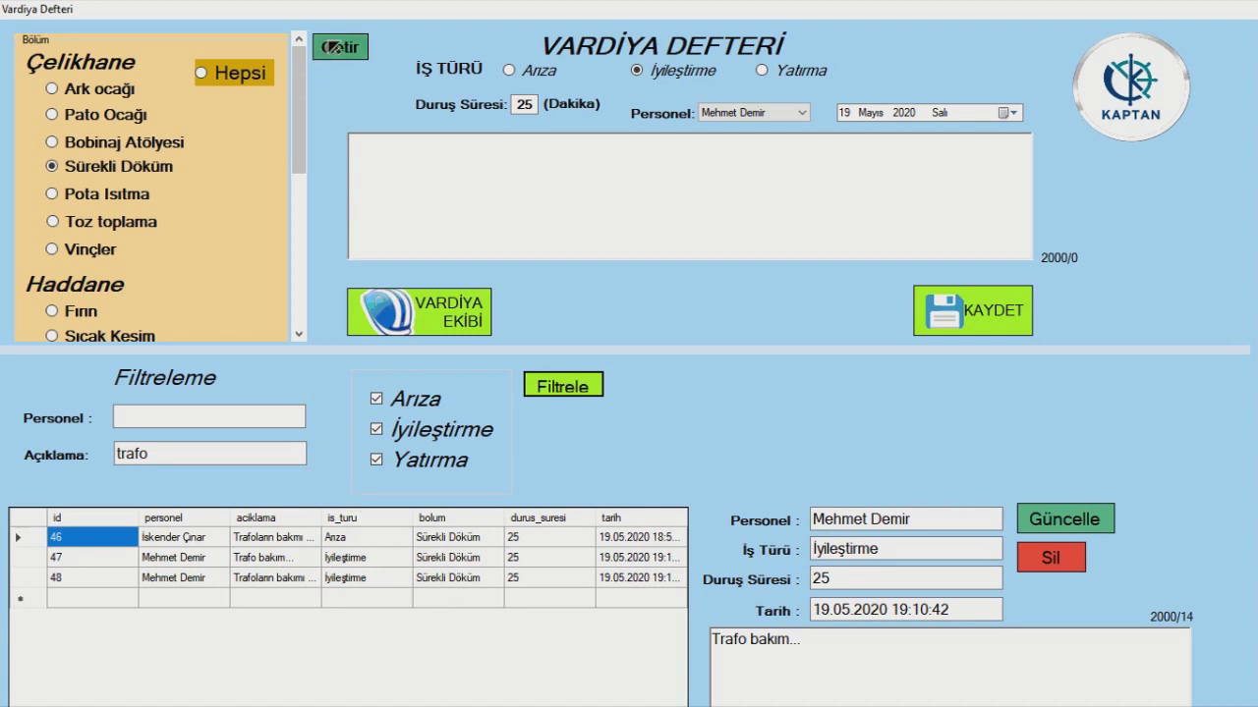
double_click(183, 454)
type("traf")
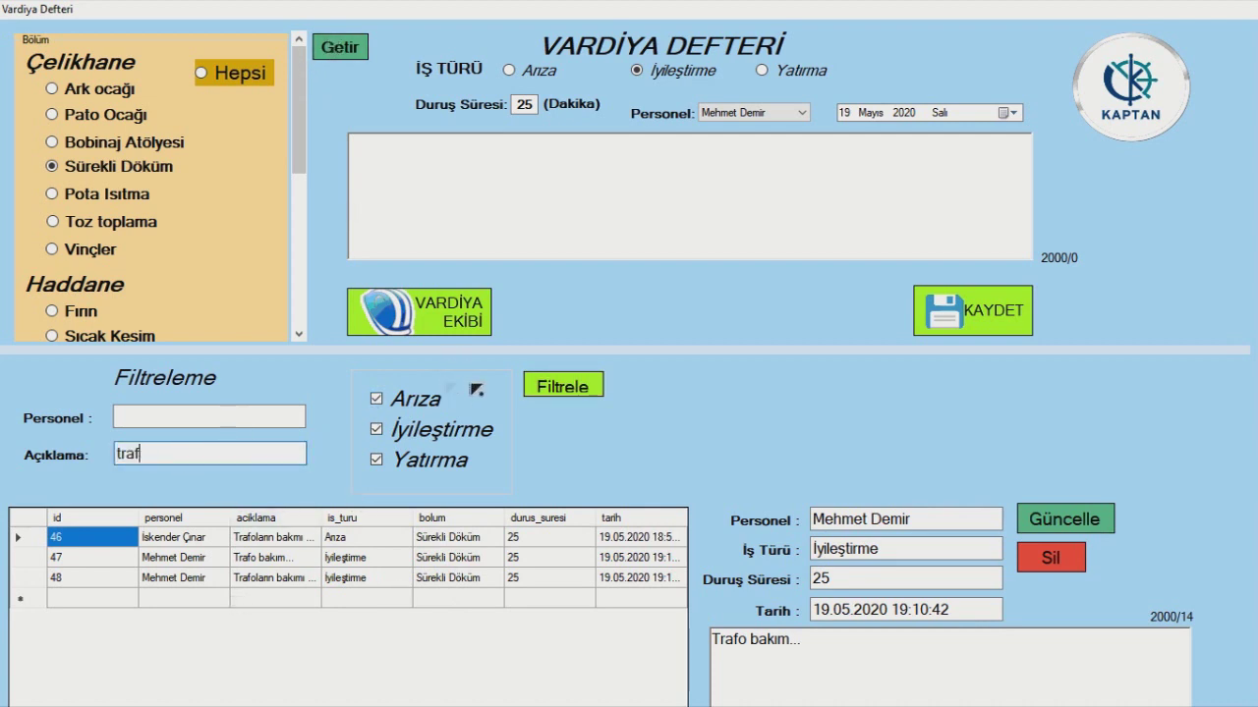
key("BackSpace")
key("BackSpace")
left_click(558, 386)
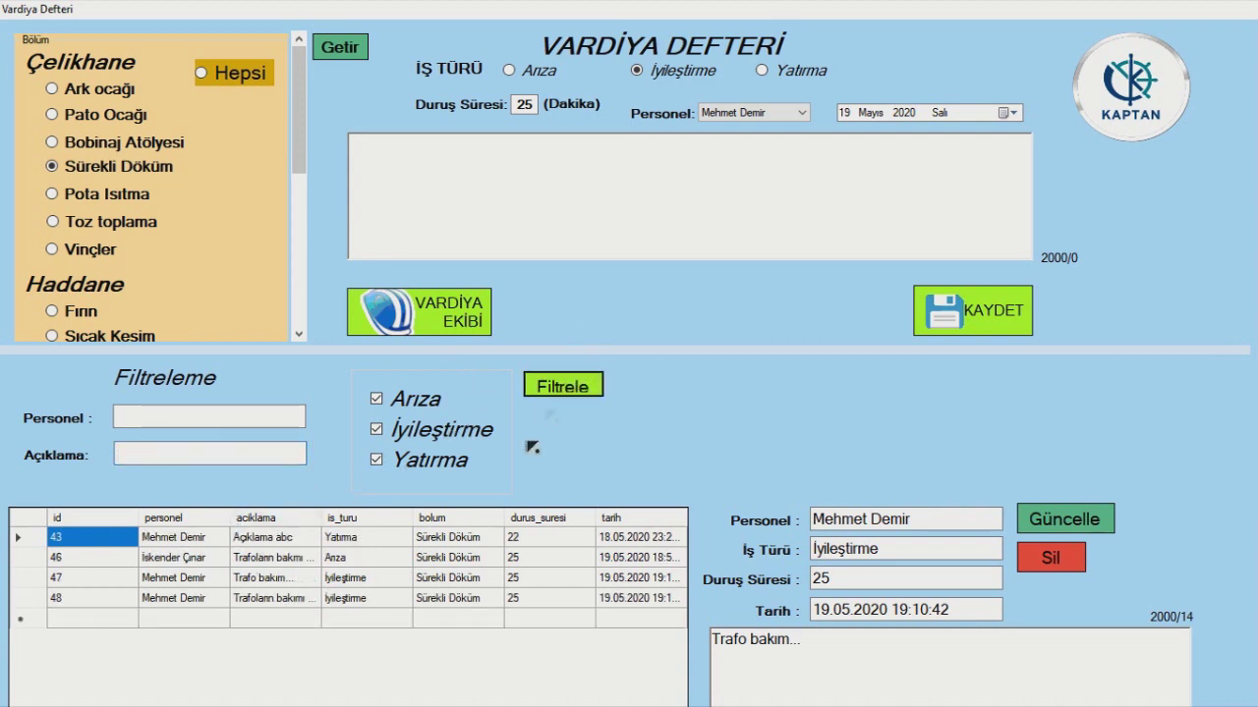
- Load records from all departments with Hepsi, browse the grid, then bring up VARDİYA EKİBİ
left_click(243, 75)
left_click(346, 47)
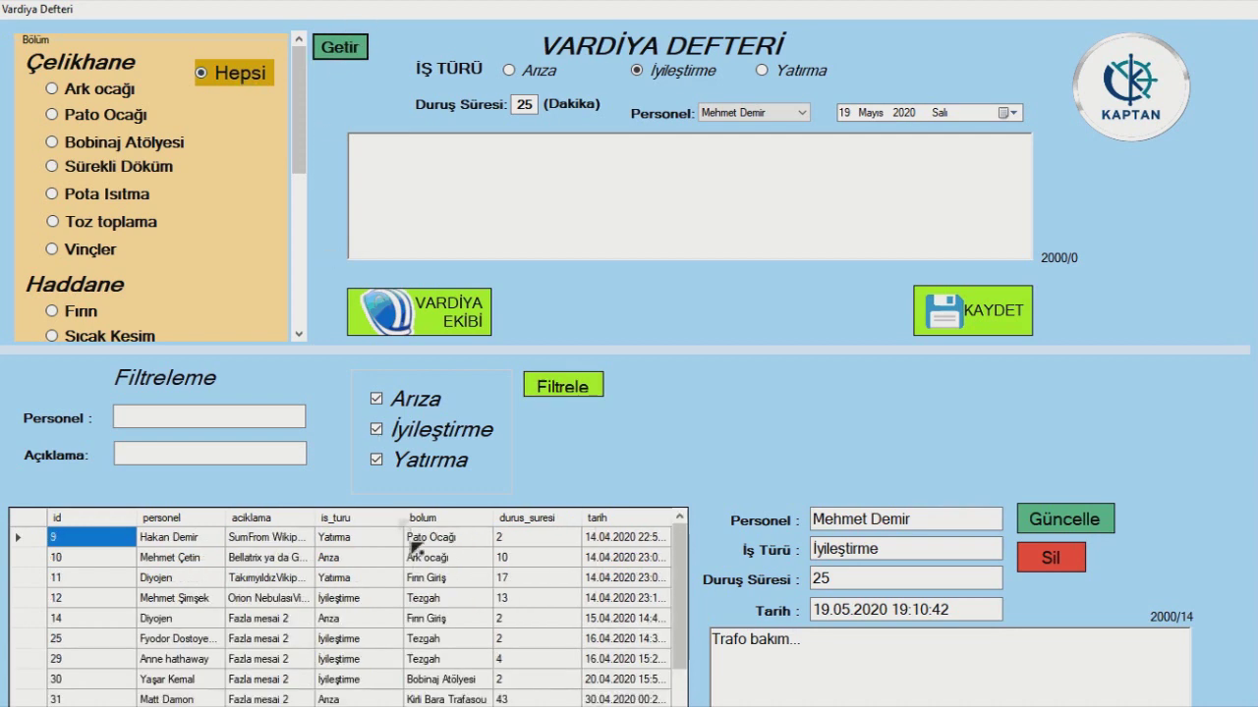
scroll(462, 577, "down", 6)
scroll(466, 580, "up", 2)
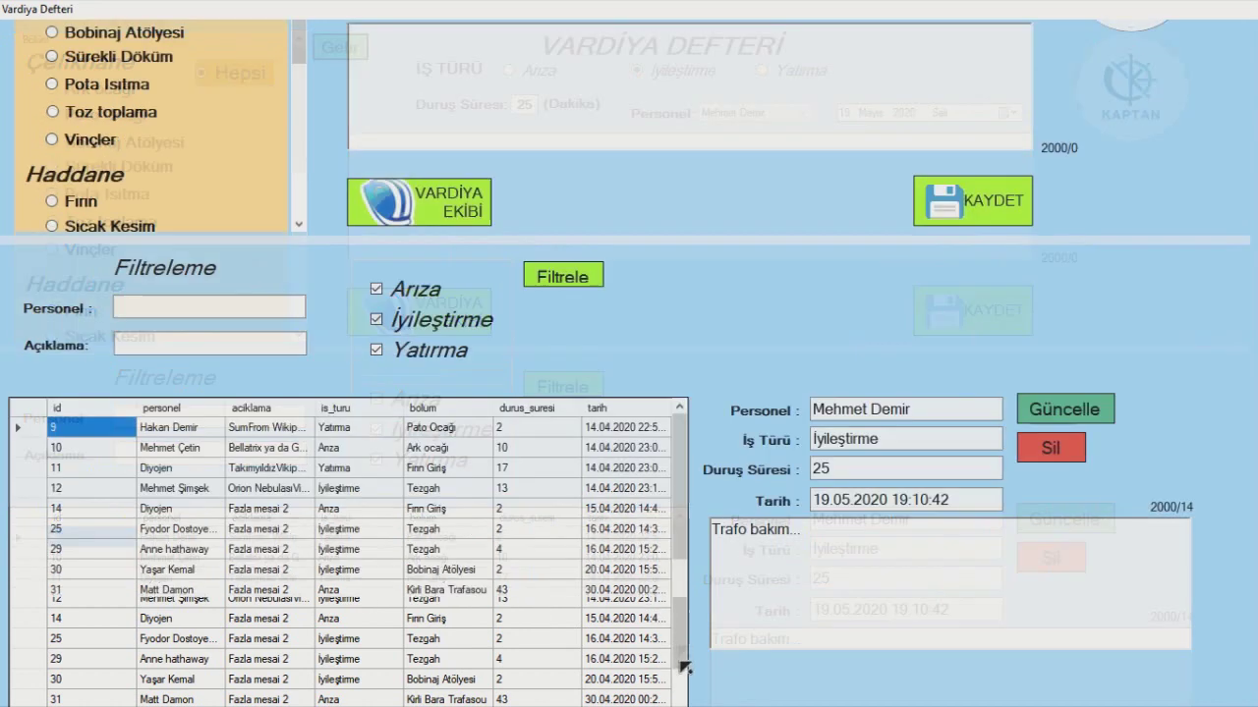
scroll(685, 663, "down", 1)
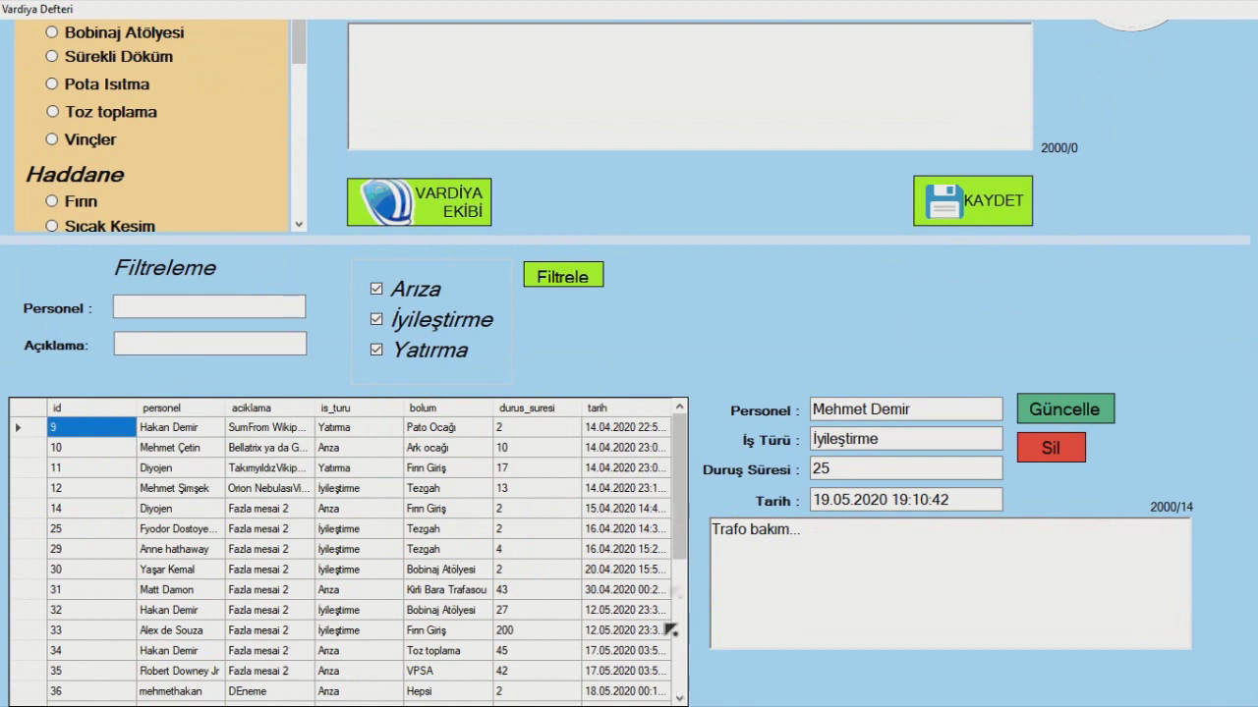
left_click_drag(677, 542, 678, 422)
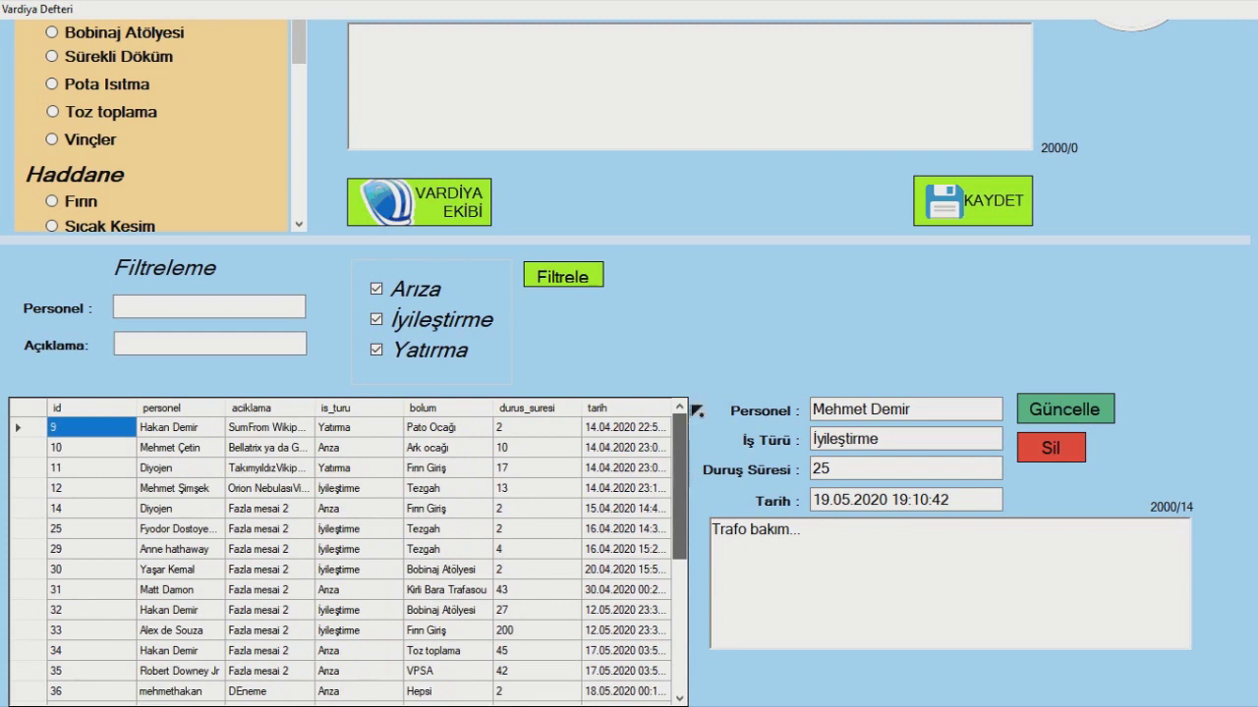
scroll(842, 386, "up", 1)
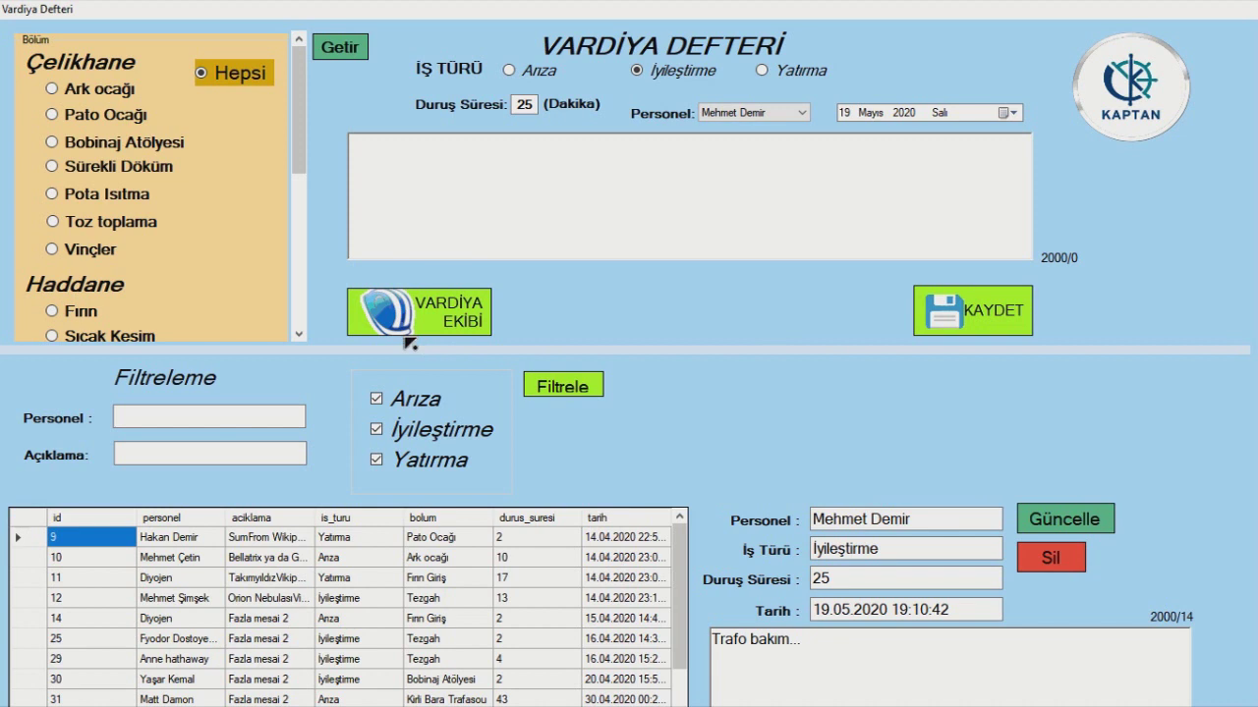
left_click(462, 307)
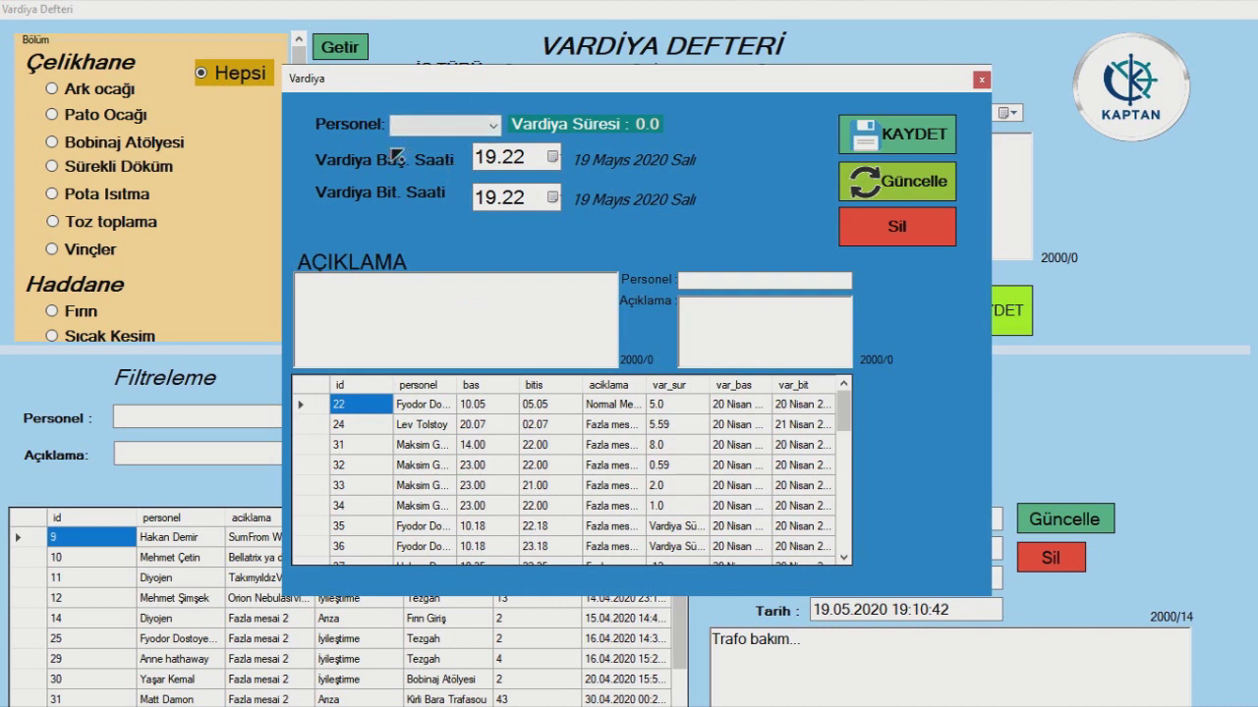
- Save a 10.00–18.00 shift for the selected staff member as record 69 (8.0 hours)
left_click(463, 128)
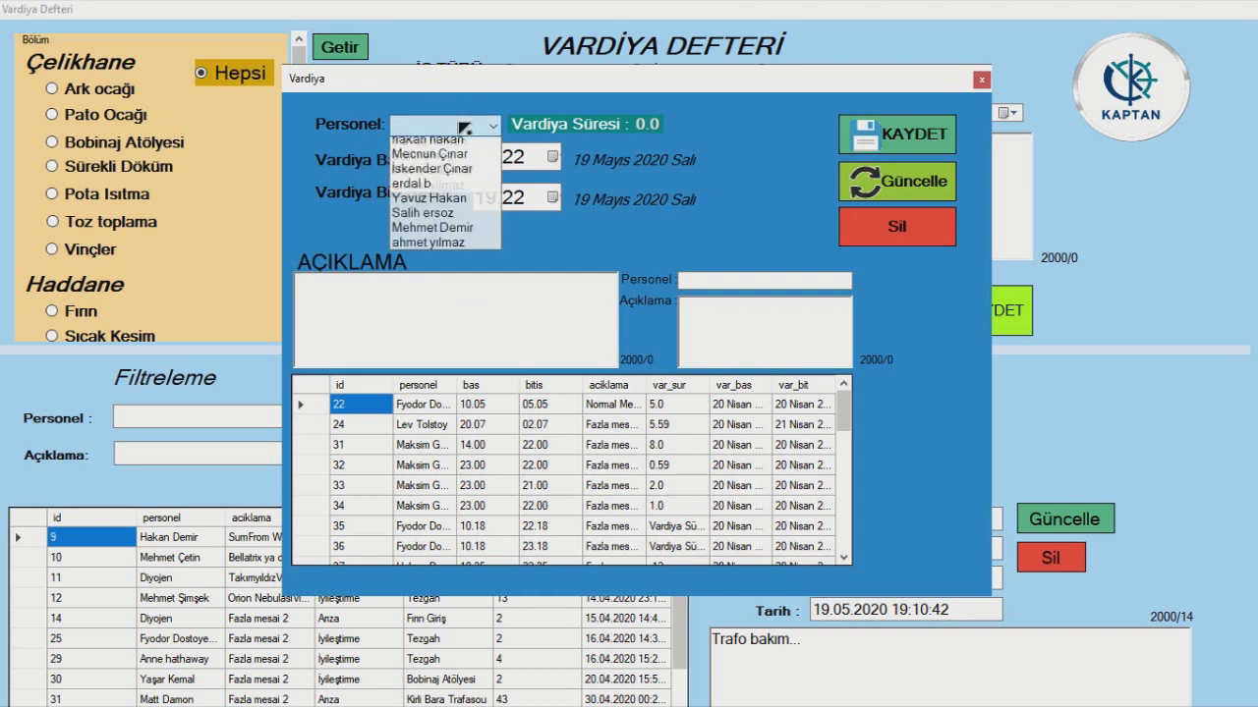
left_click(454, 219)
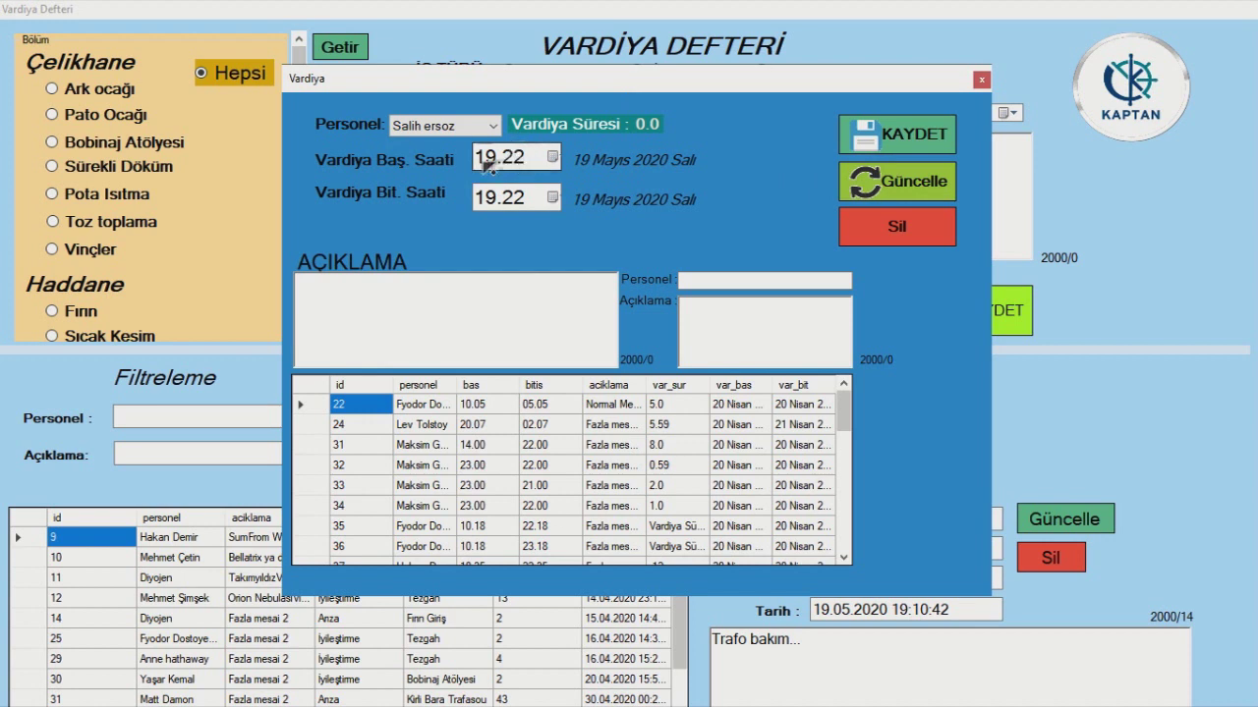
left_click(494, 163)
left_click(491, 160)
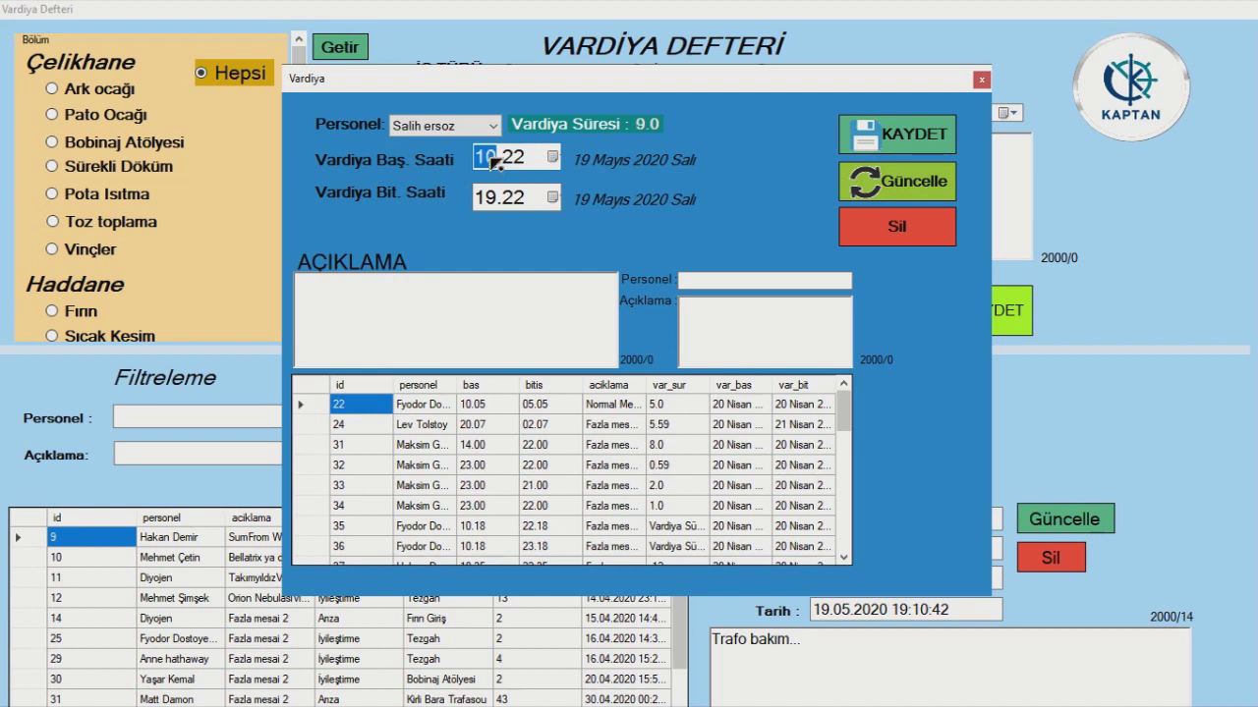
left_click(489, 201)
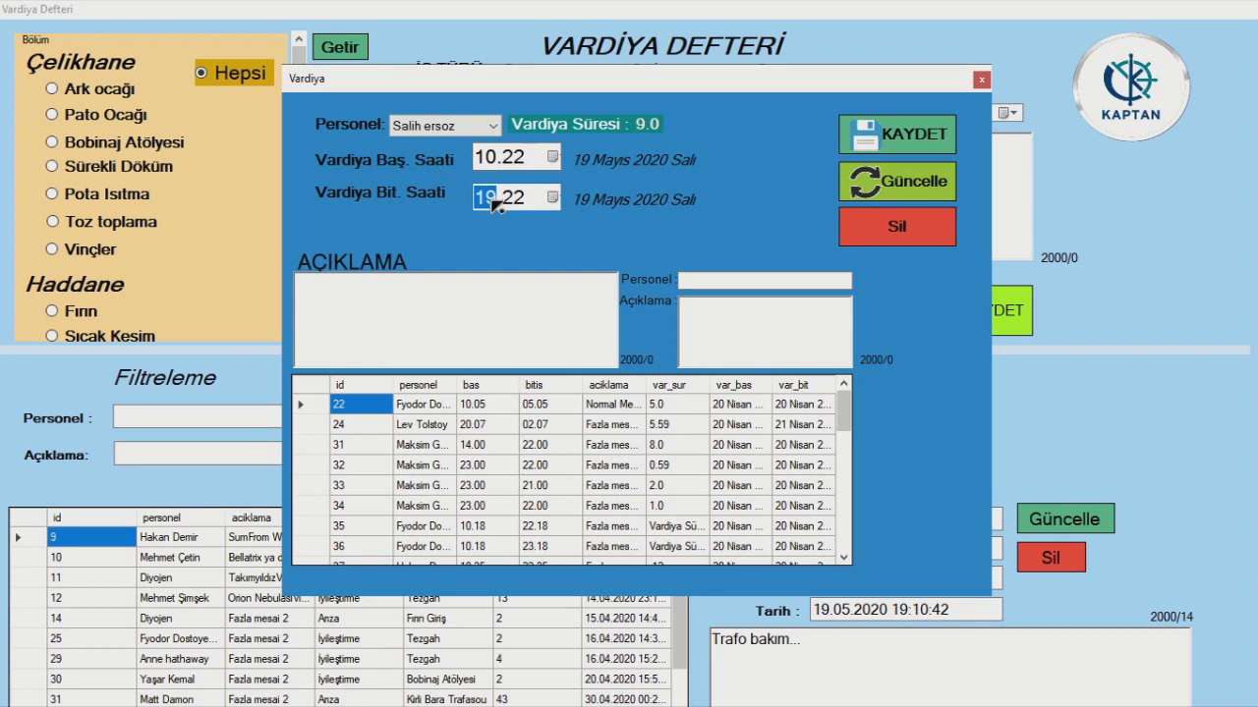
type("18")
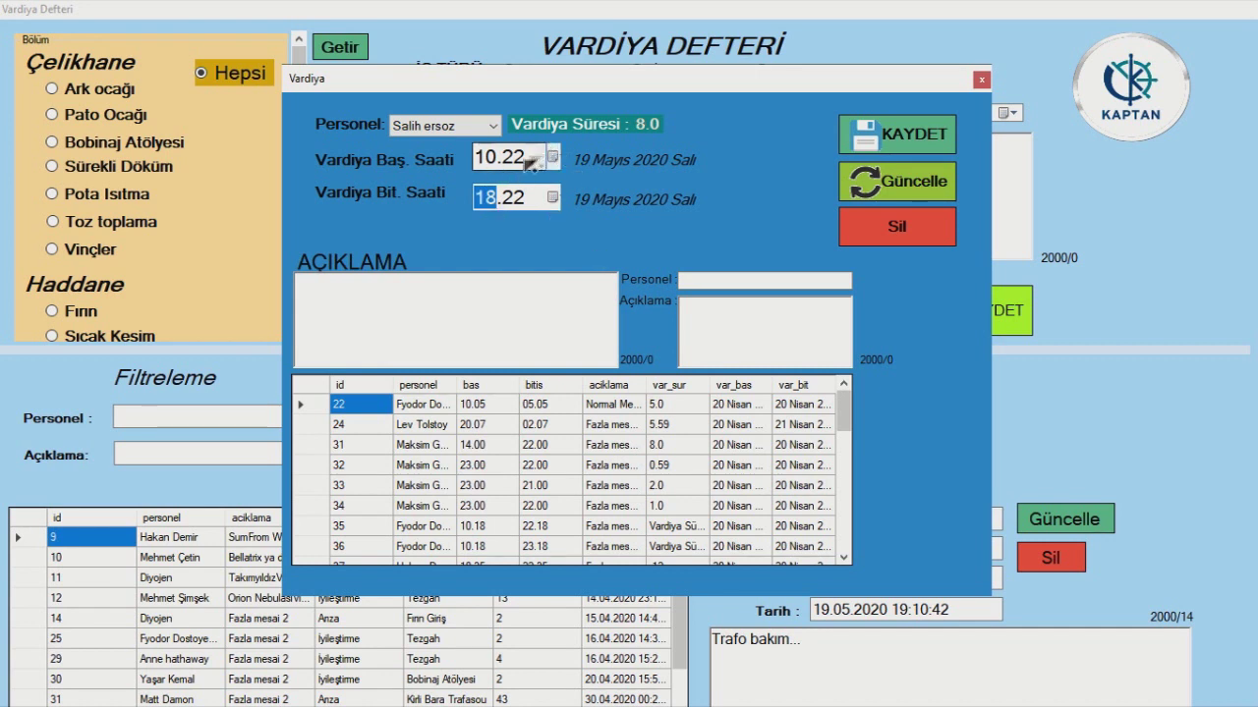
left_click(512, 164)
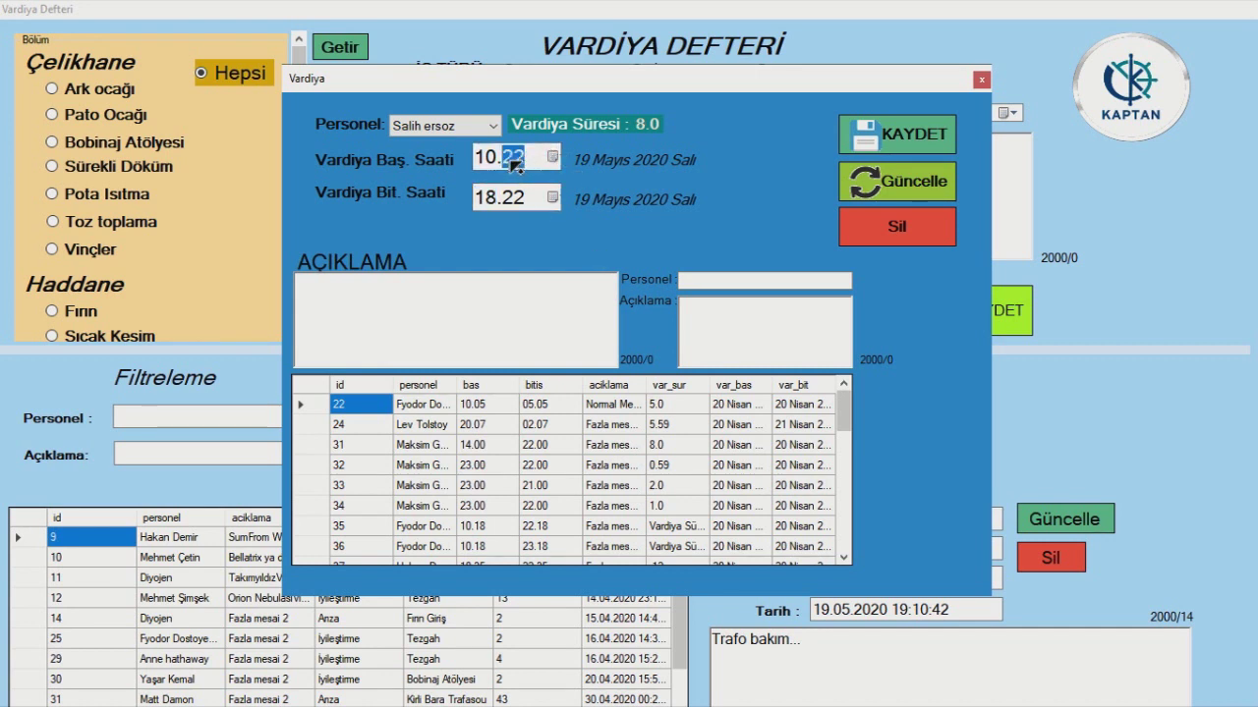
left_click(513, 199)
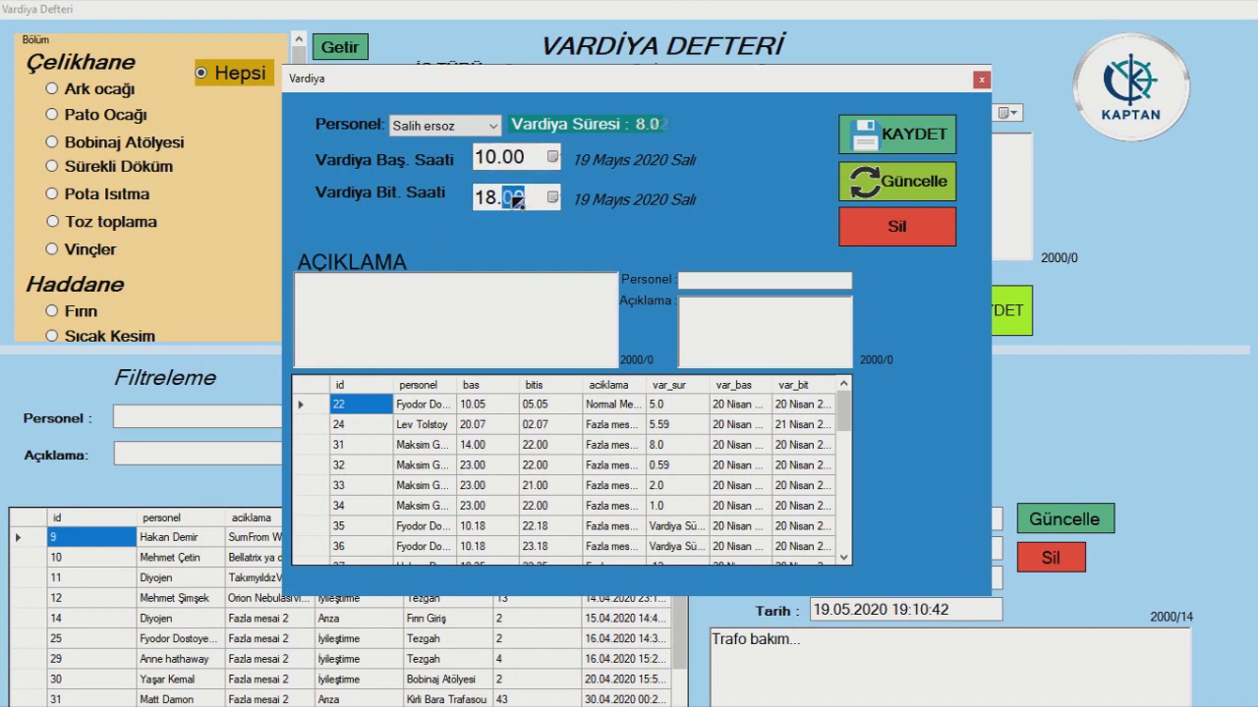
left_click(484, 325)
left_click(911, 138)
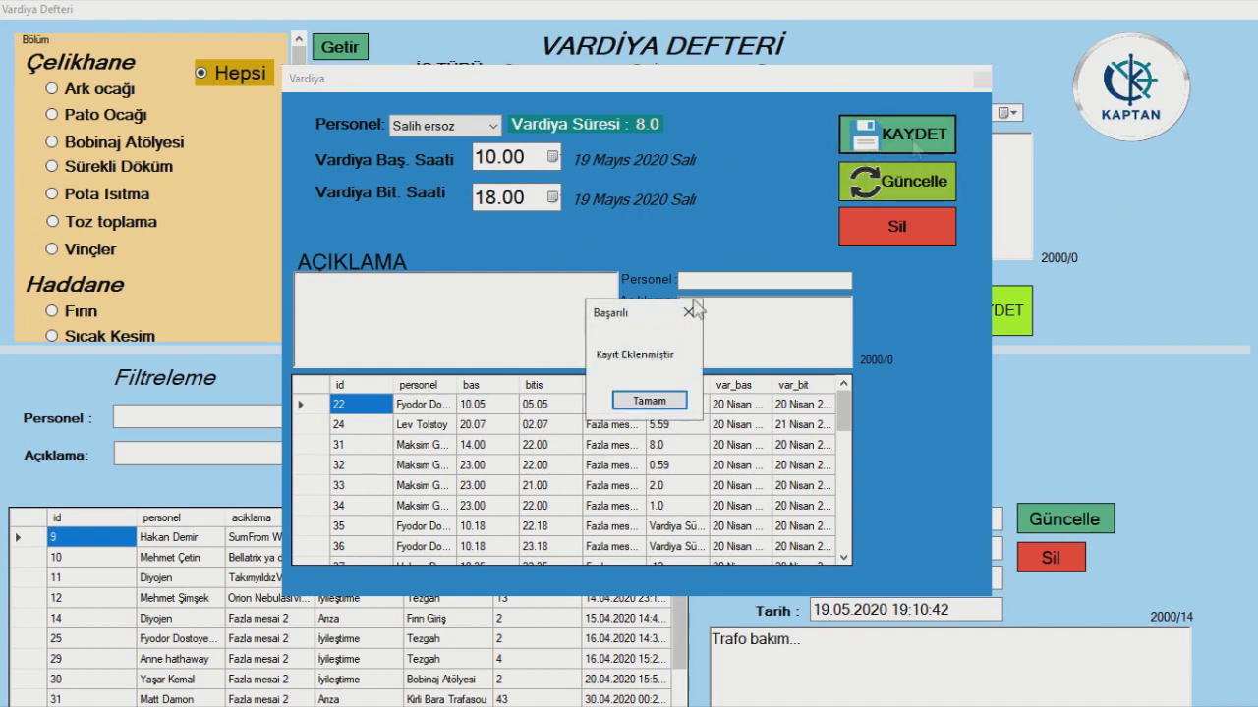
left_click(648, 401)
- Change the end time to 15.00 and save the 5.0-hour shift as record 70
scroll(654, 474, "down", 8)
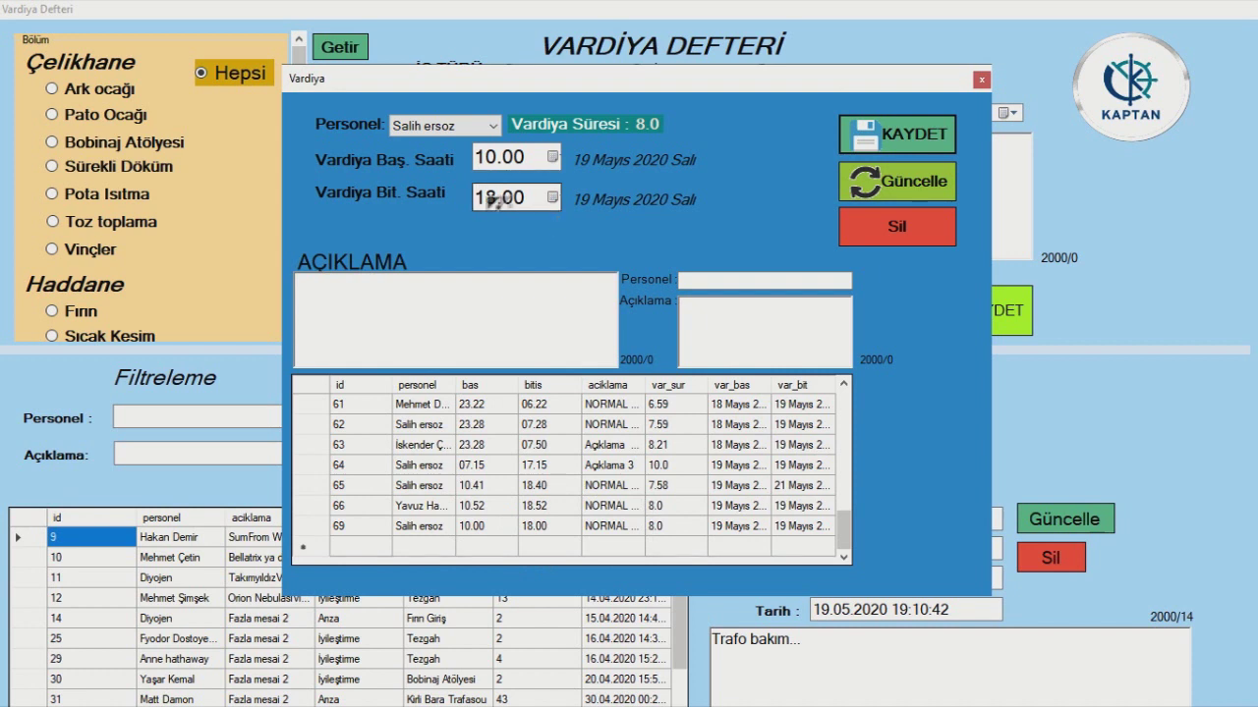
left_click(488, 201)
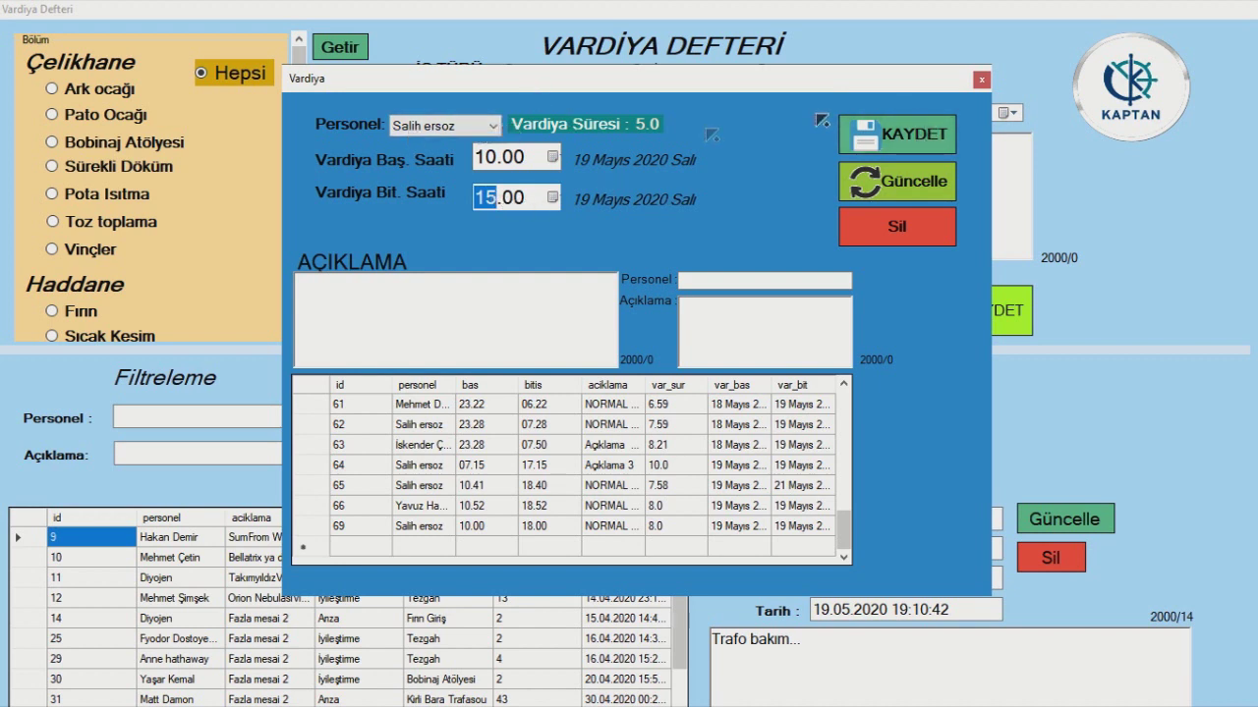
left_click(901, 130)
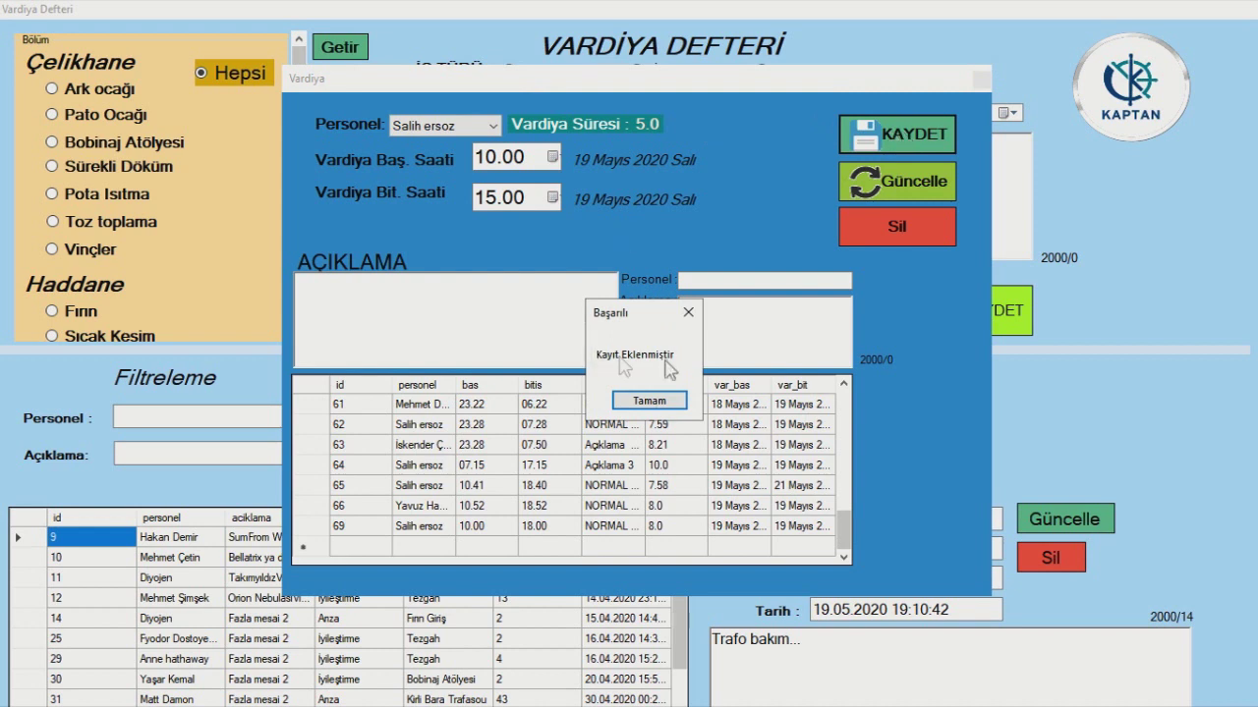
left_click(653, 402)
- Change the end hour to 19, making a 10.00–19.00 shift of 9.0 hours
scroll(629, 497, "down", 10)
scroll(621, 499, "down", 10)
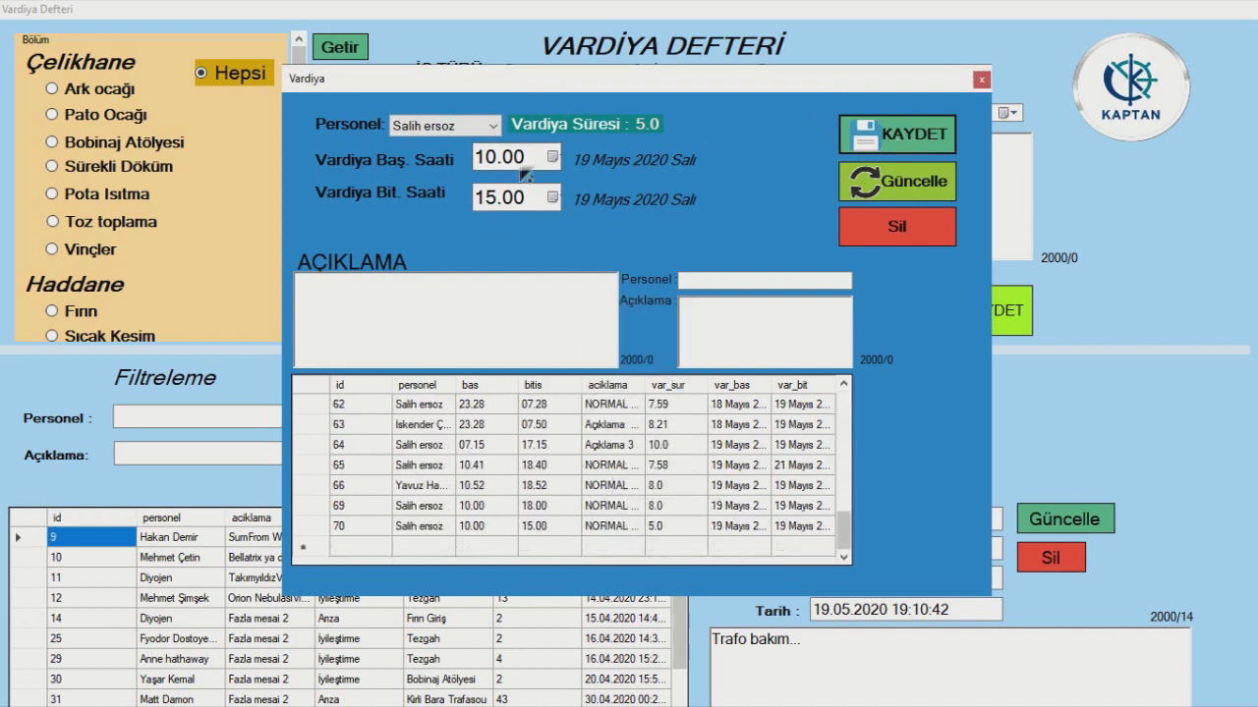
double_click(488, 199)
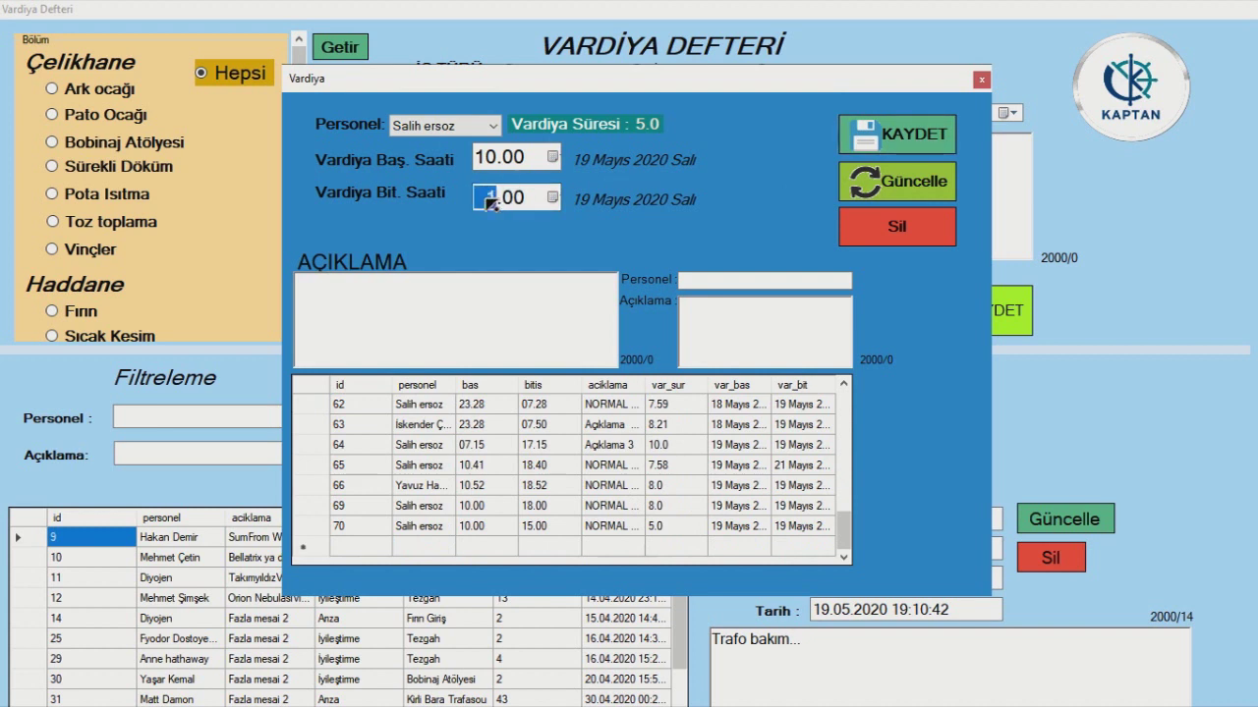
- Save the 9.0-hour shift as record 71 with the overtime description 'Fazla mesai'
left_click(912, 139)
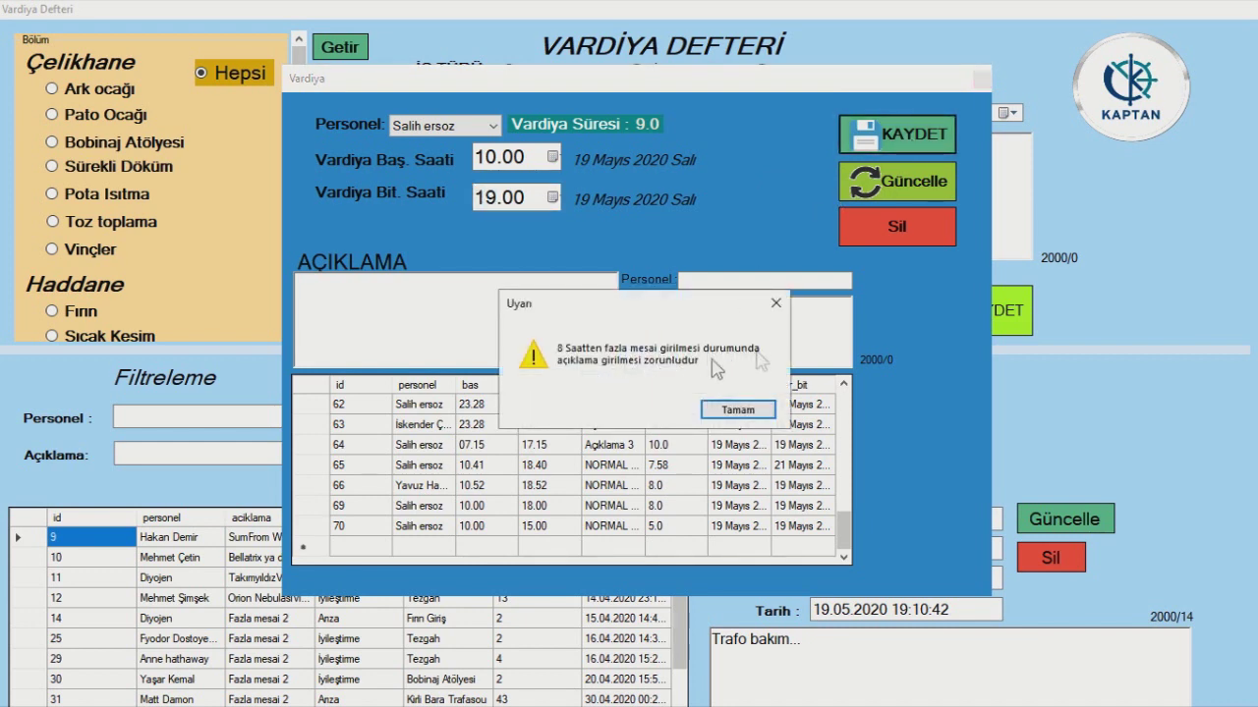
left_click(739, 410)
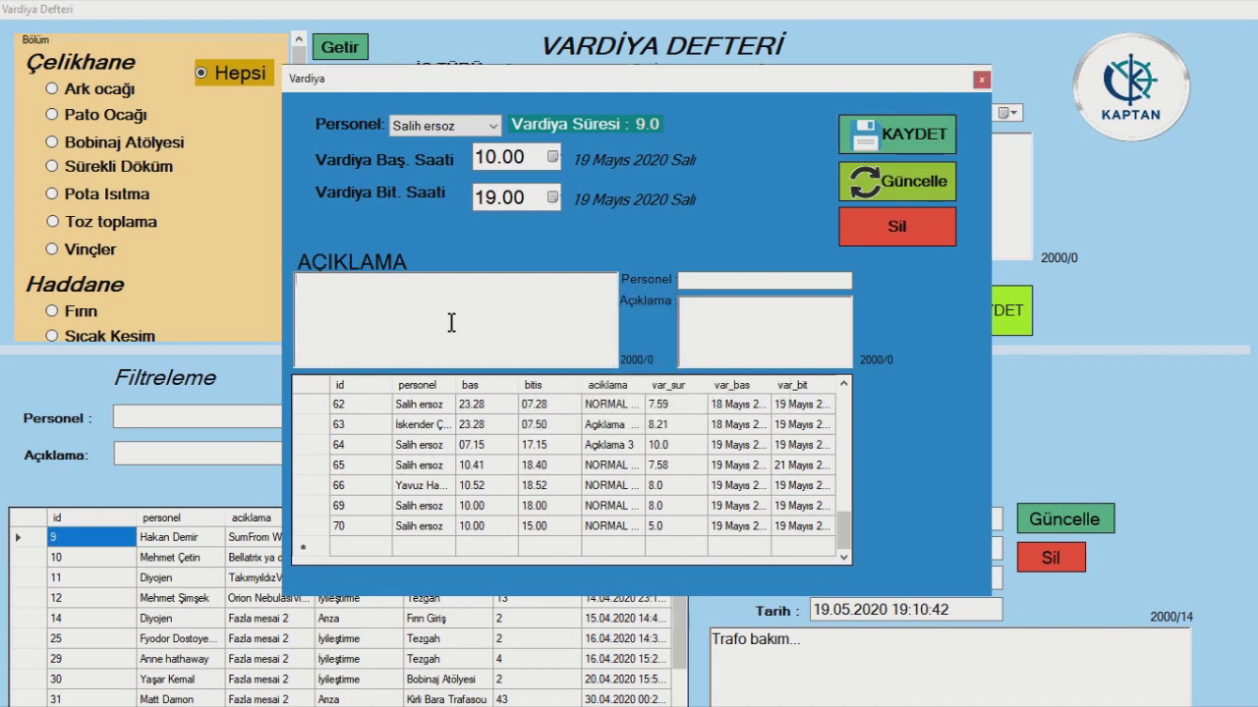
left_click(451, 322)
type("Fazla mesai")
left_click(903, 146)
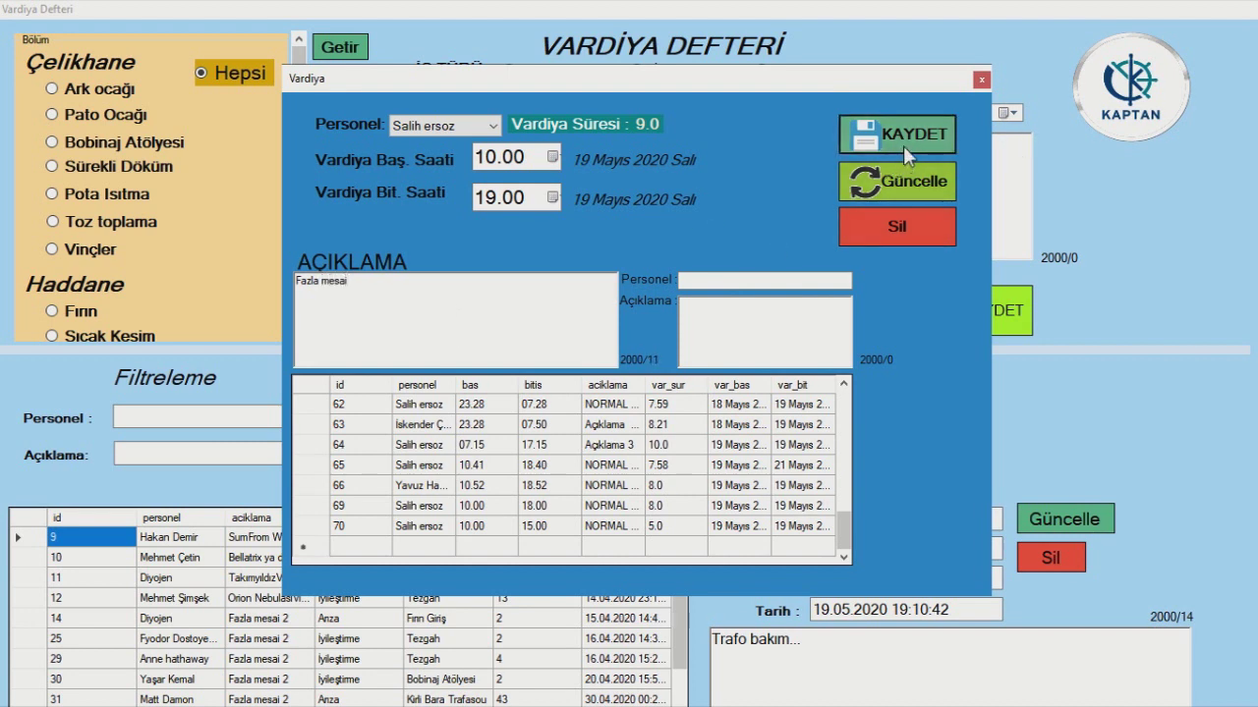
left_click(641, 402)
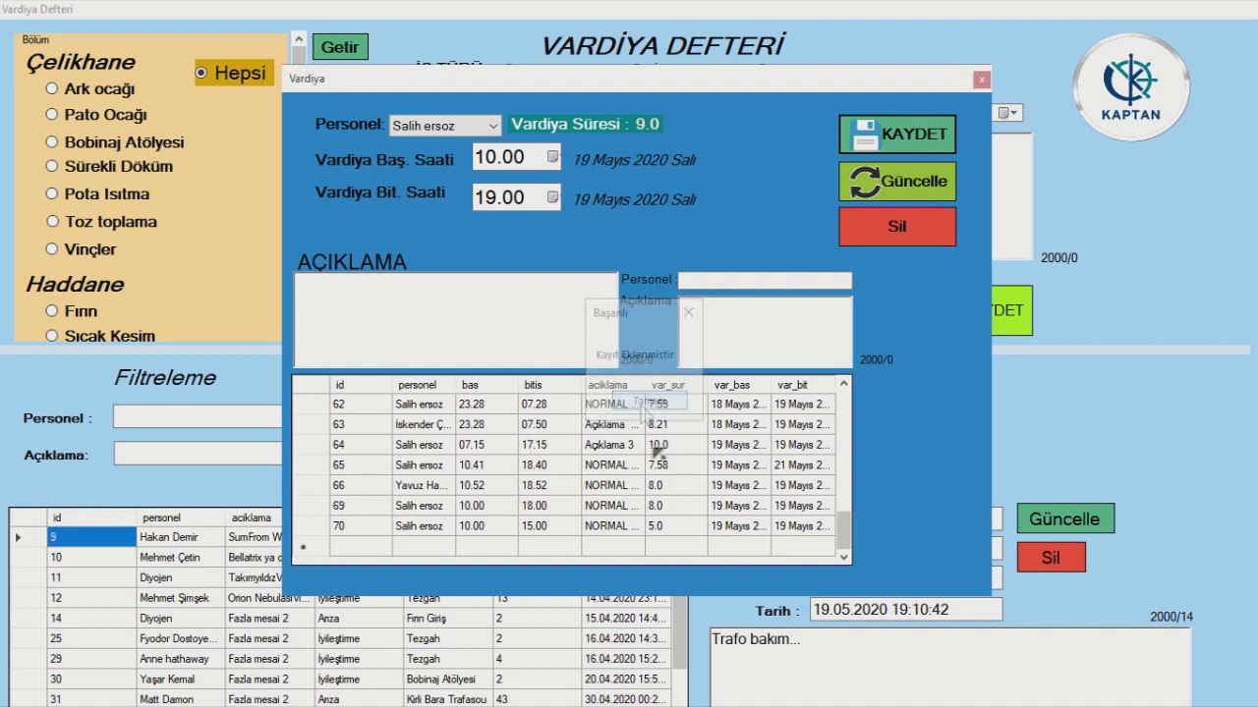
scroll(632, 476, "down", 10)
scroll(632, 476, "down", 5)
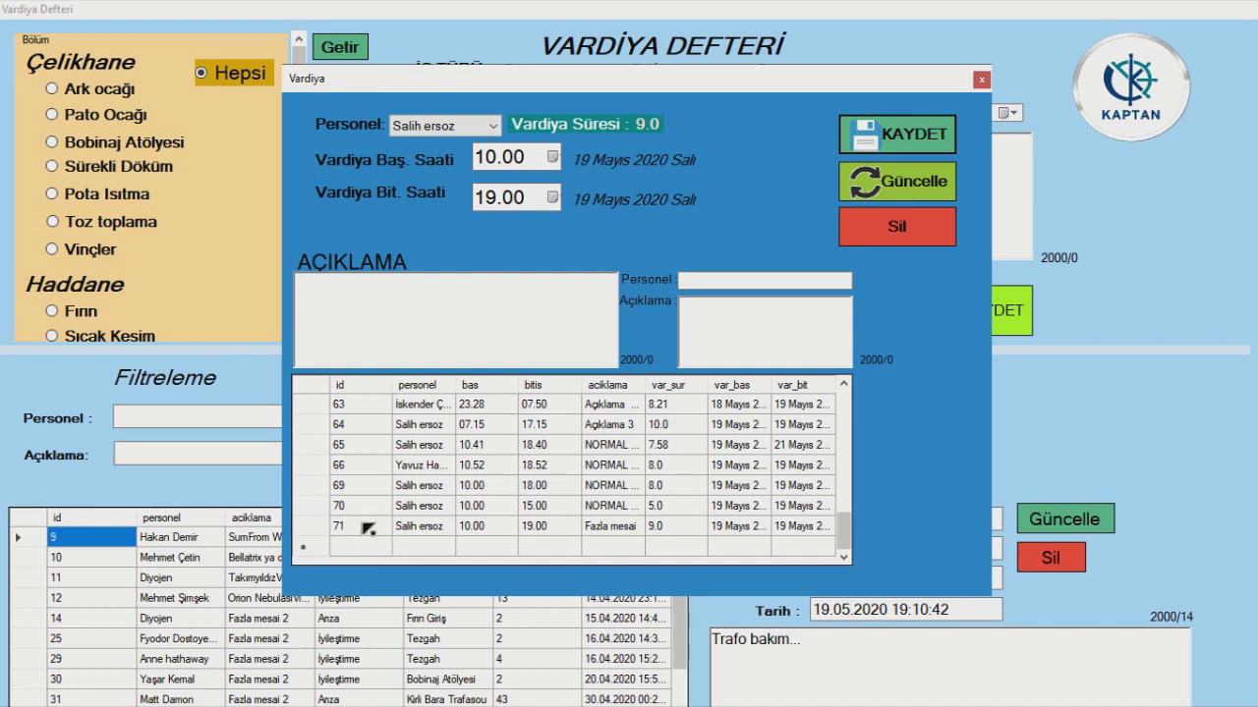
- Append five dots to record 71's description, making it 'Fazla mesai.....', and update it
left_click(368, 529)
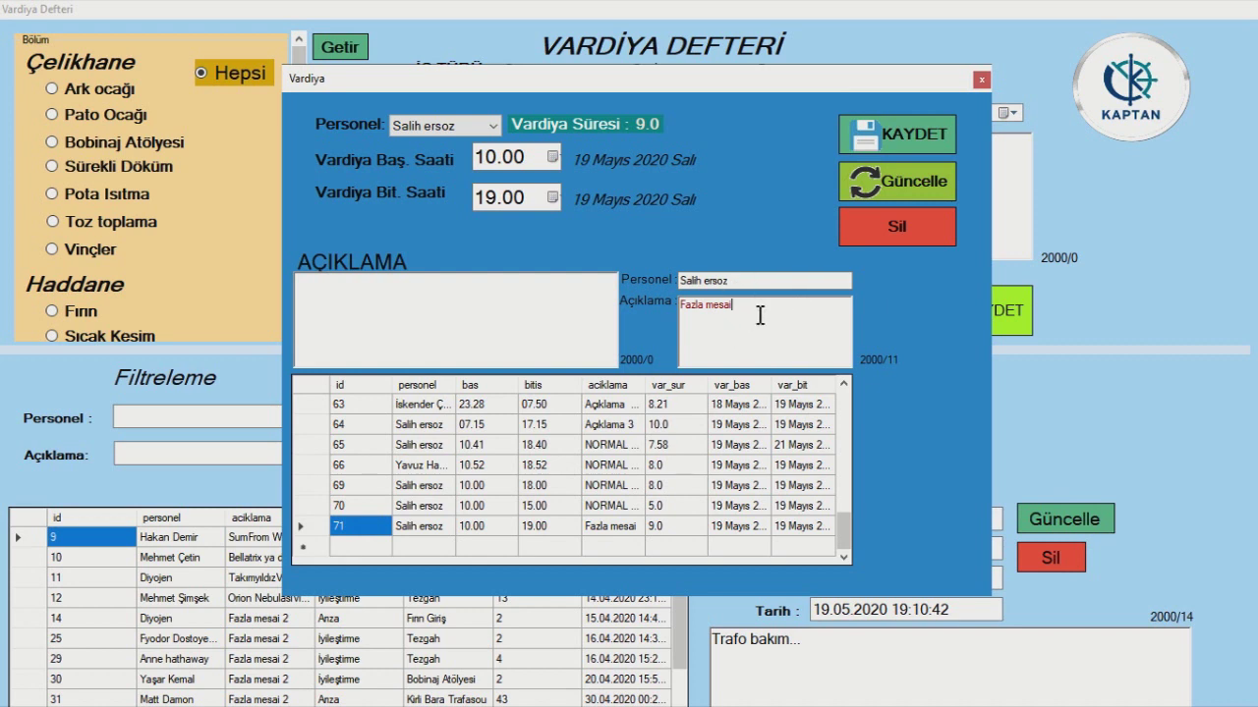
left_click(760, 314)
type(".....")
left_click(896, 186)
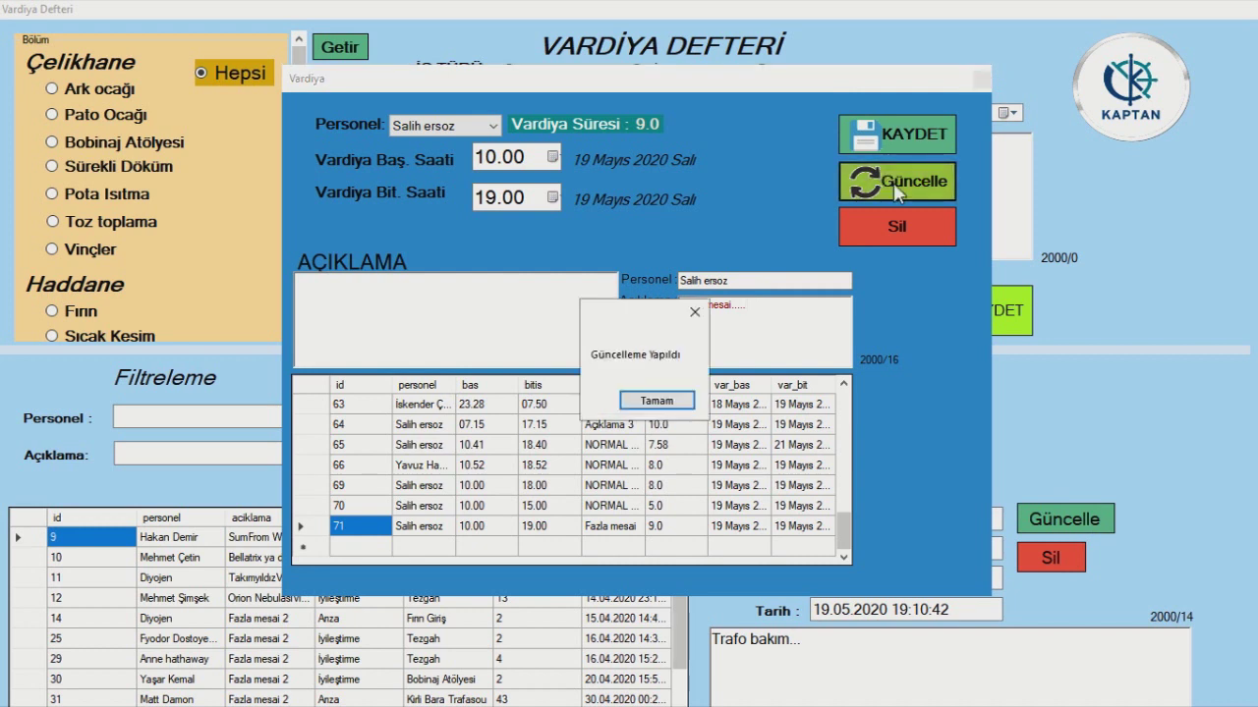
left_click(646, 401)
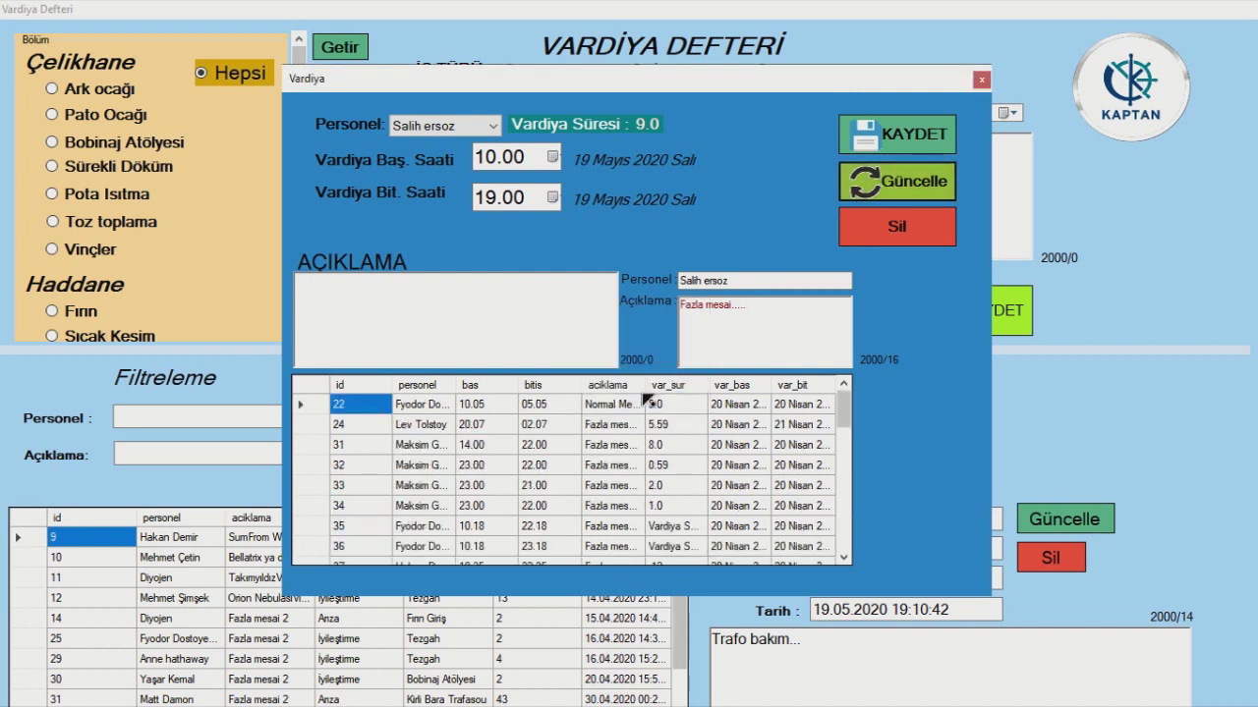
scroll(482, 486, "down", 10)
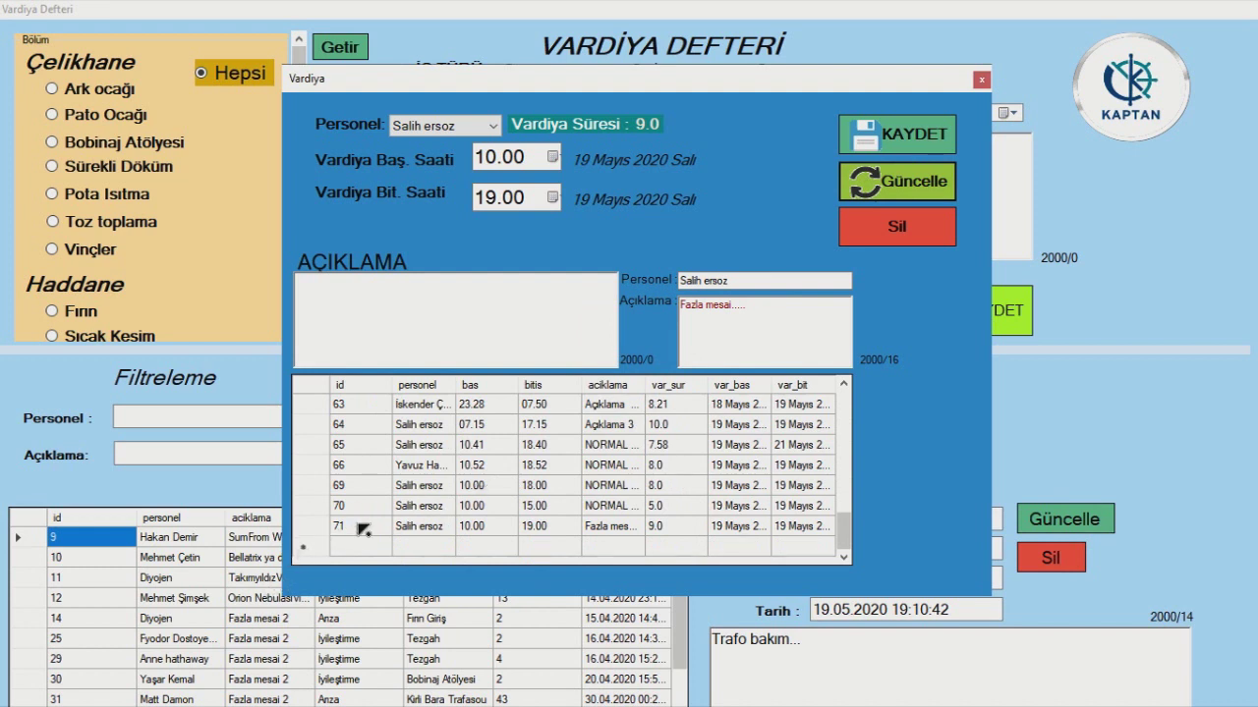
left_click(362, 530)
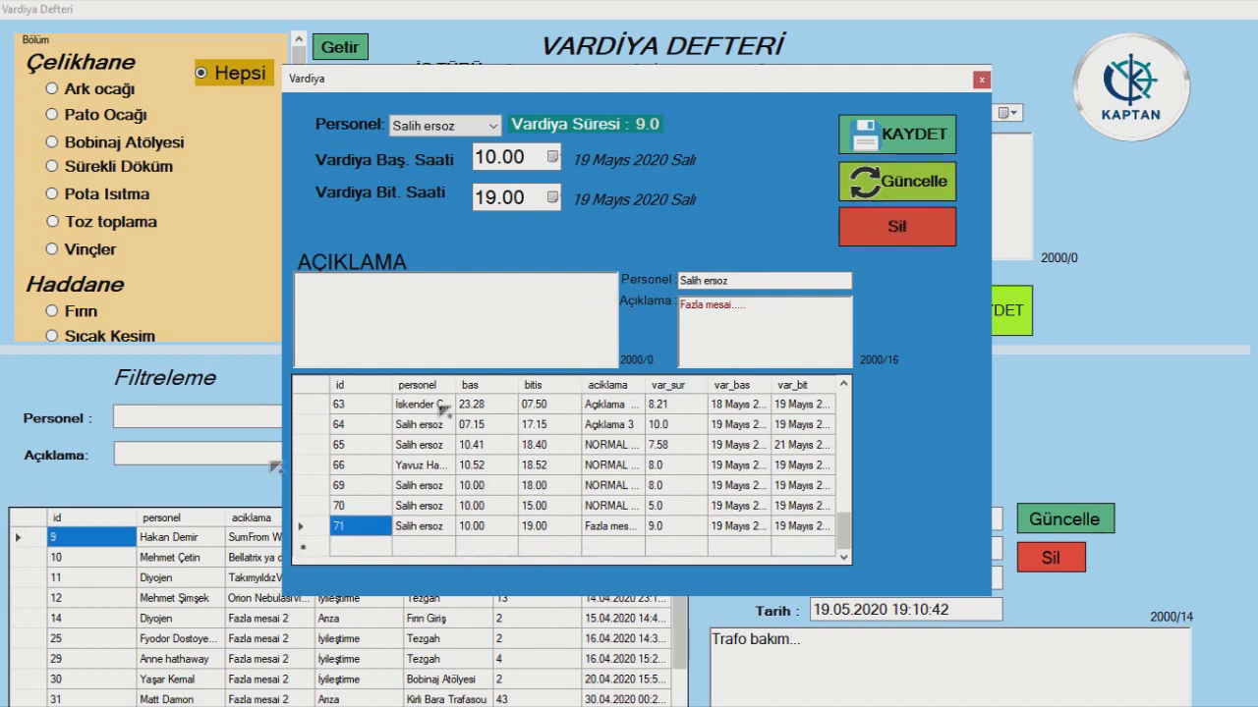
- Delete record 71 and check that the shift list now ends at record 70
left_click(899, 229)
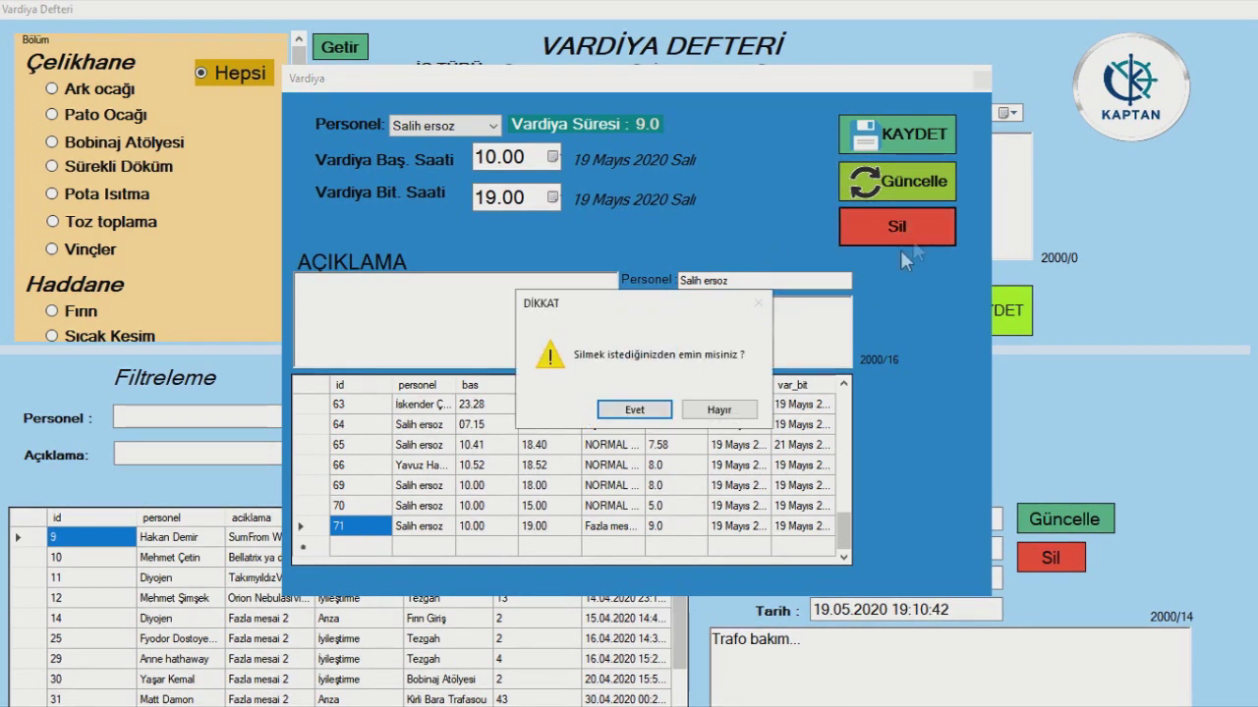
left_click(656, 410)
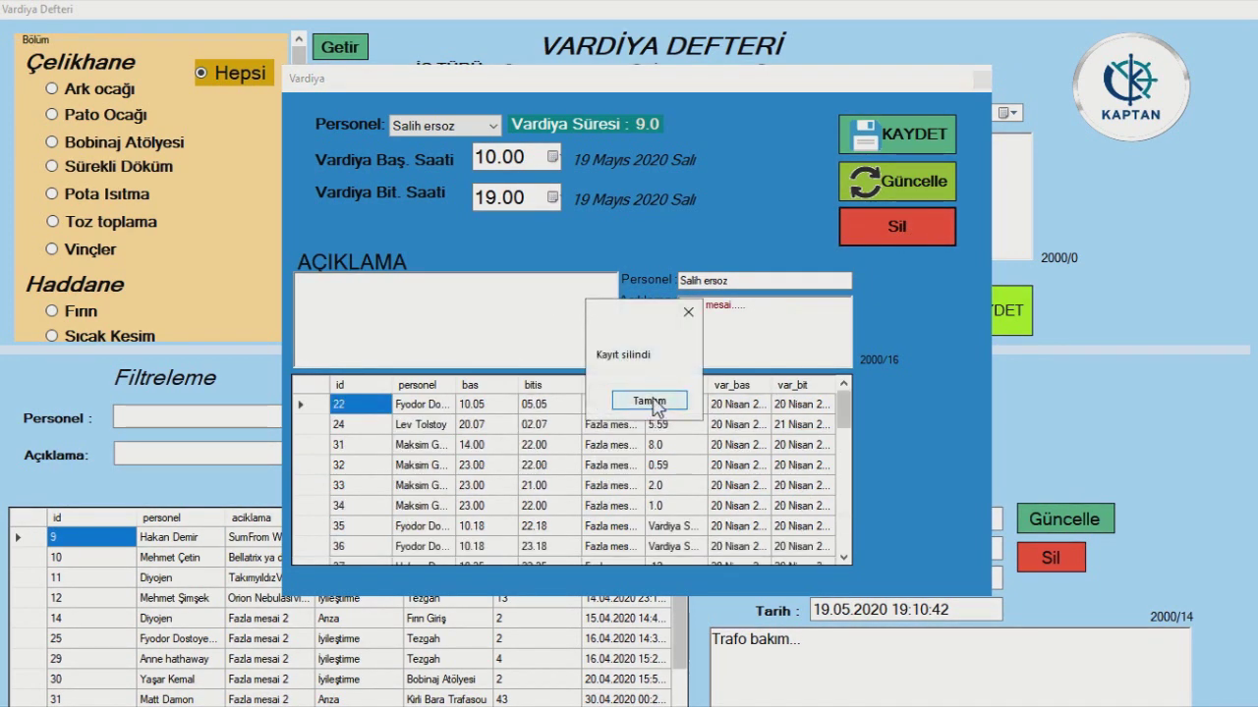
left_click(648, 402)
scroll(786, 403, "down", 6)
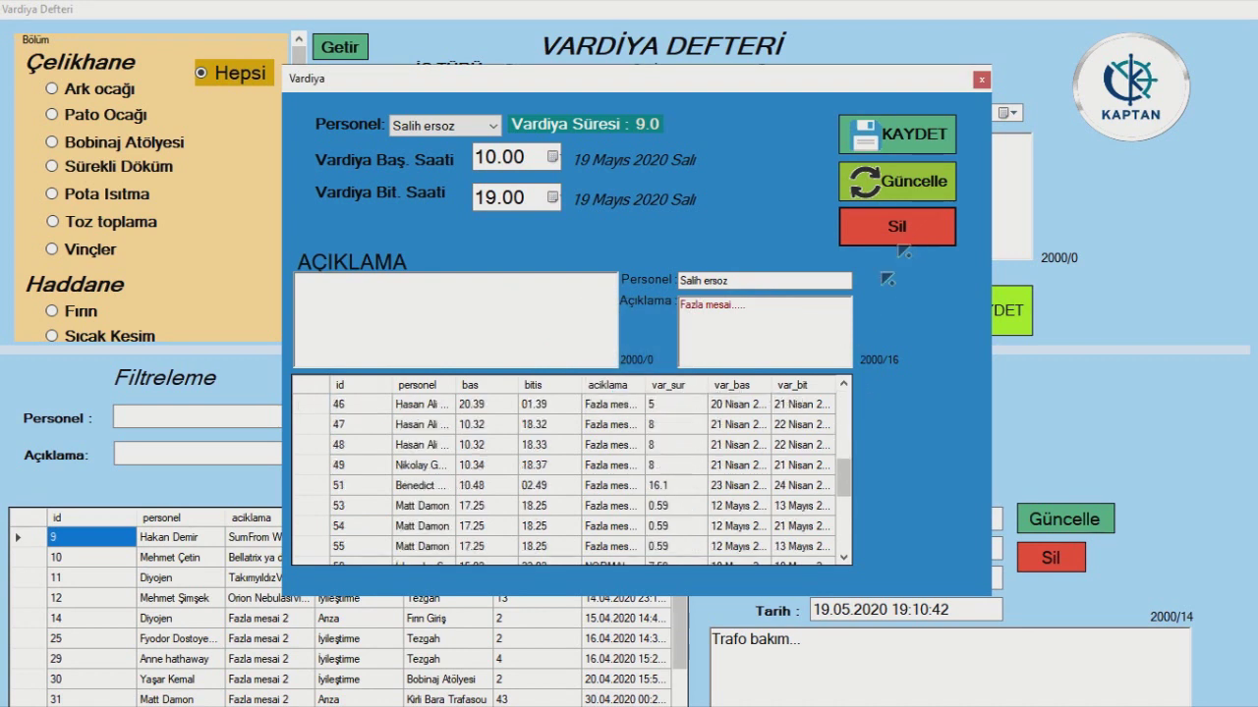
scroll(725, 444, "down", 5)
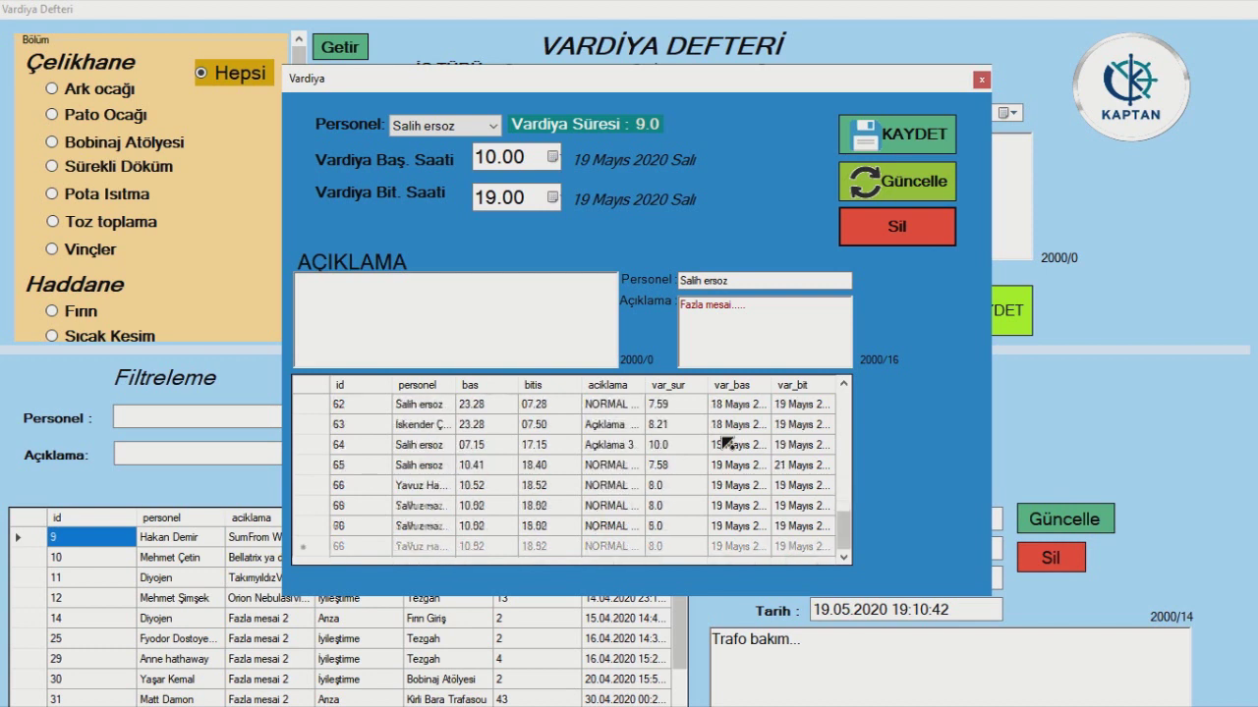
scroll(404, 492, "up", 2)
scroll(404, 492, "up", 8)
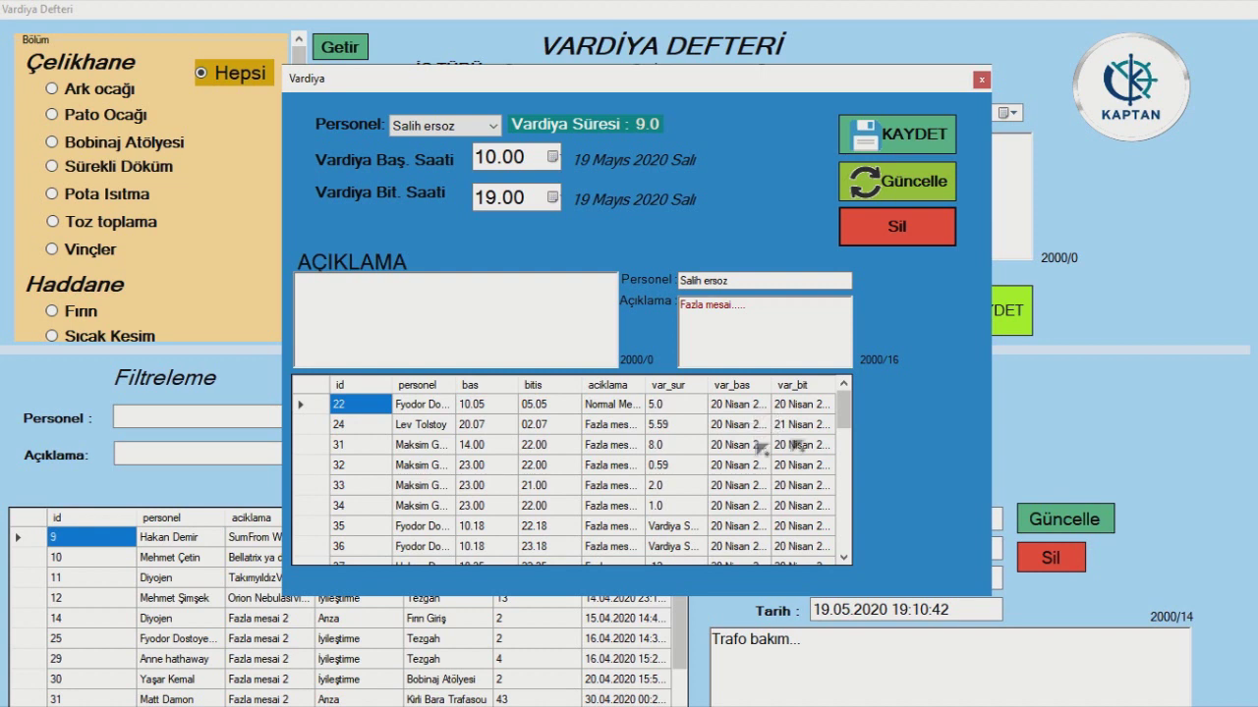
scroll(735, 457, "down", 8)
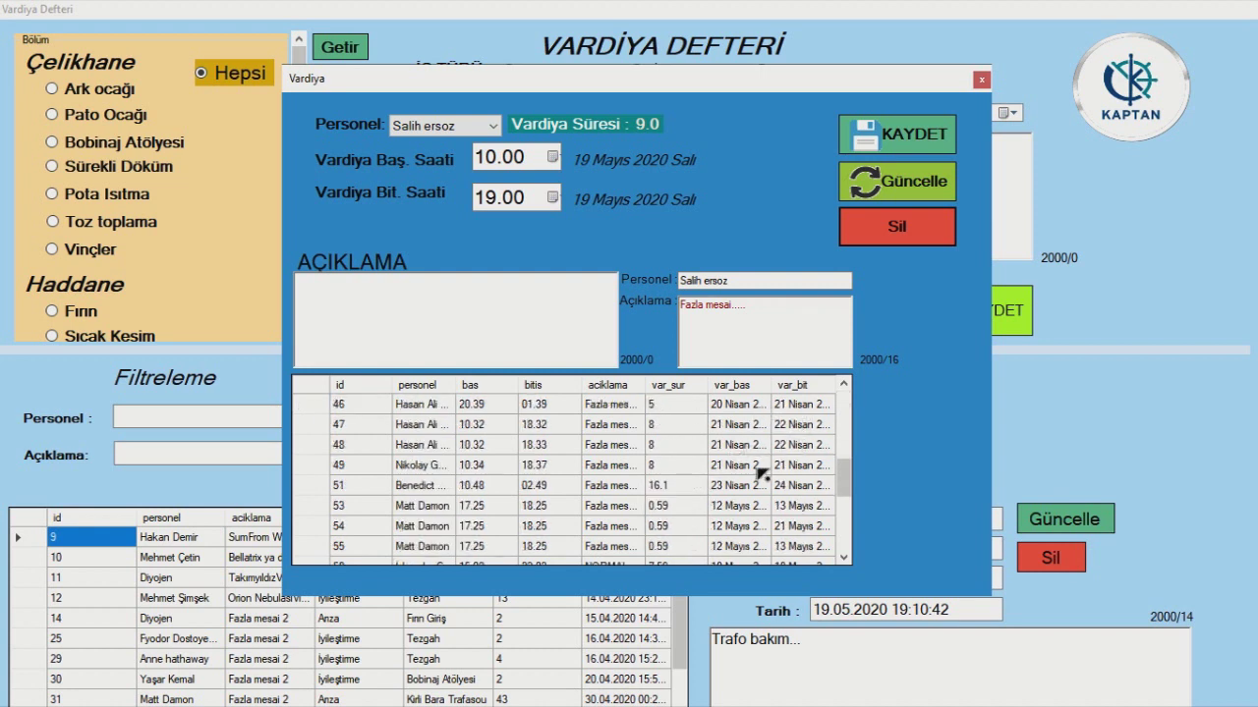
- Close the Vardiya dialog and the Vardiya Defteri form to return to the main menu
left_click(978, 79)
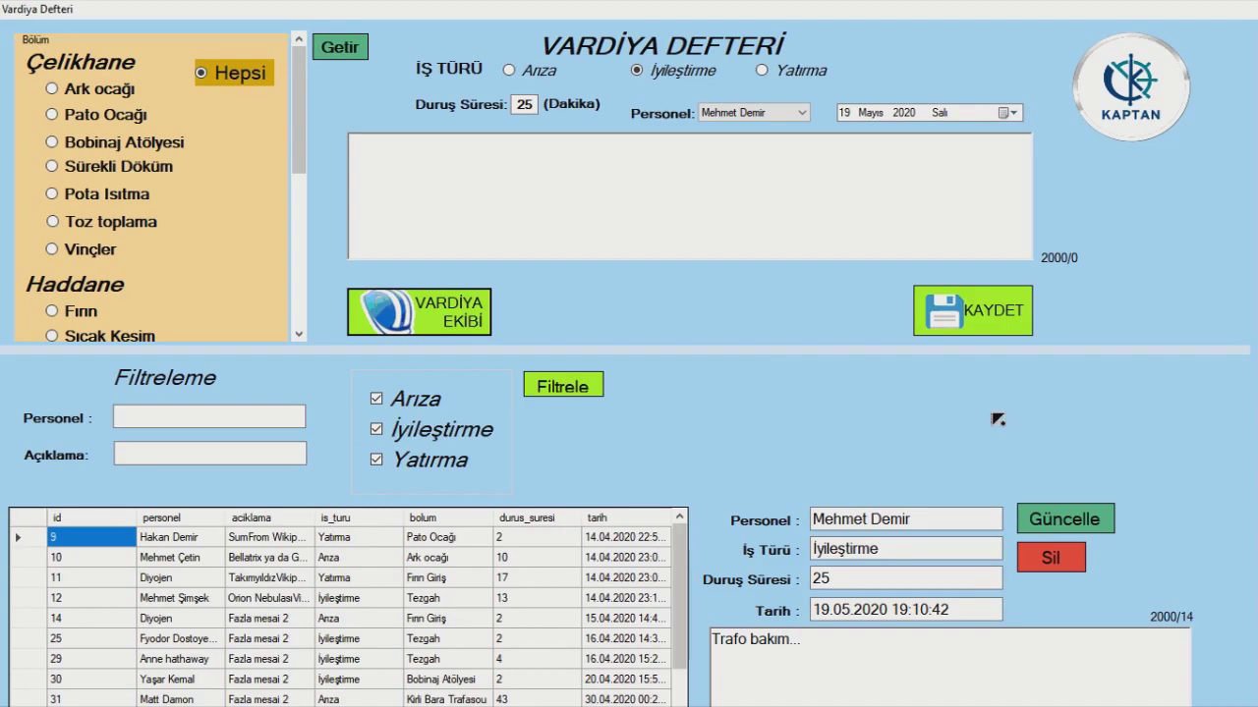
scroll(997, 420, "down", 2)
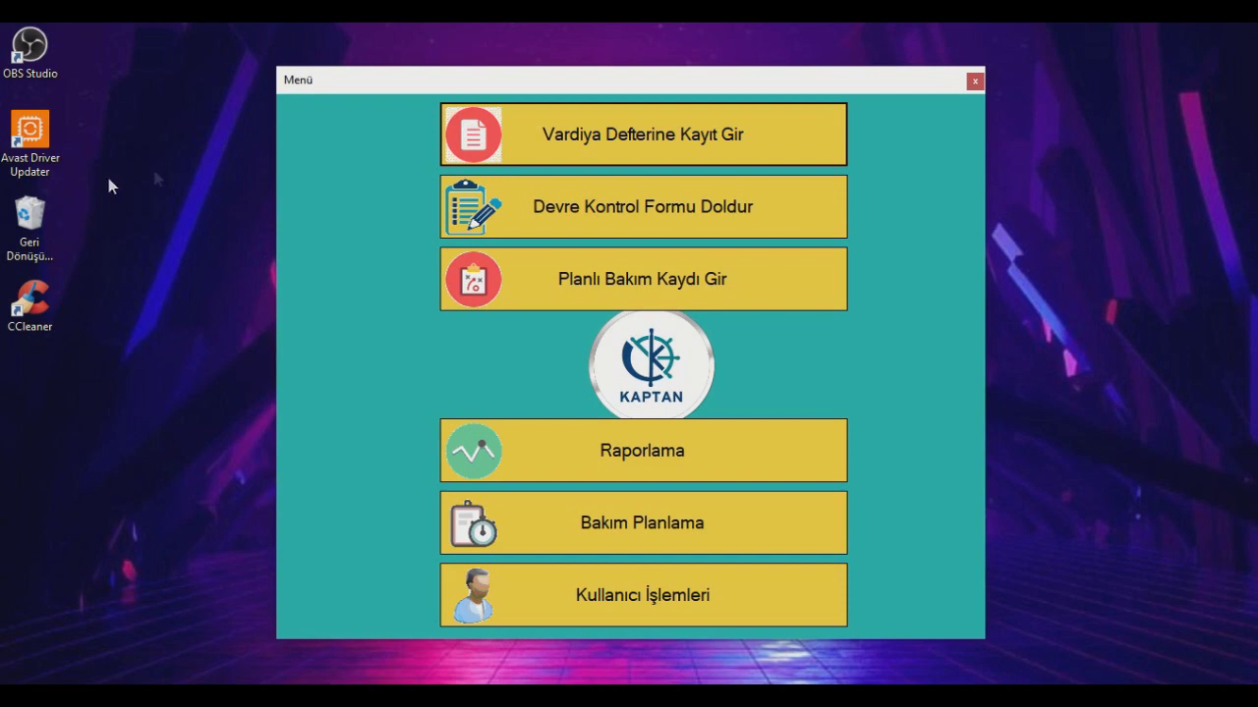
- In the circuit control form, add a 2900 KESİCİ NUMARATÖRÜ reading for EAF KESİCİ
left_click(566, 203)
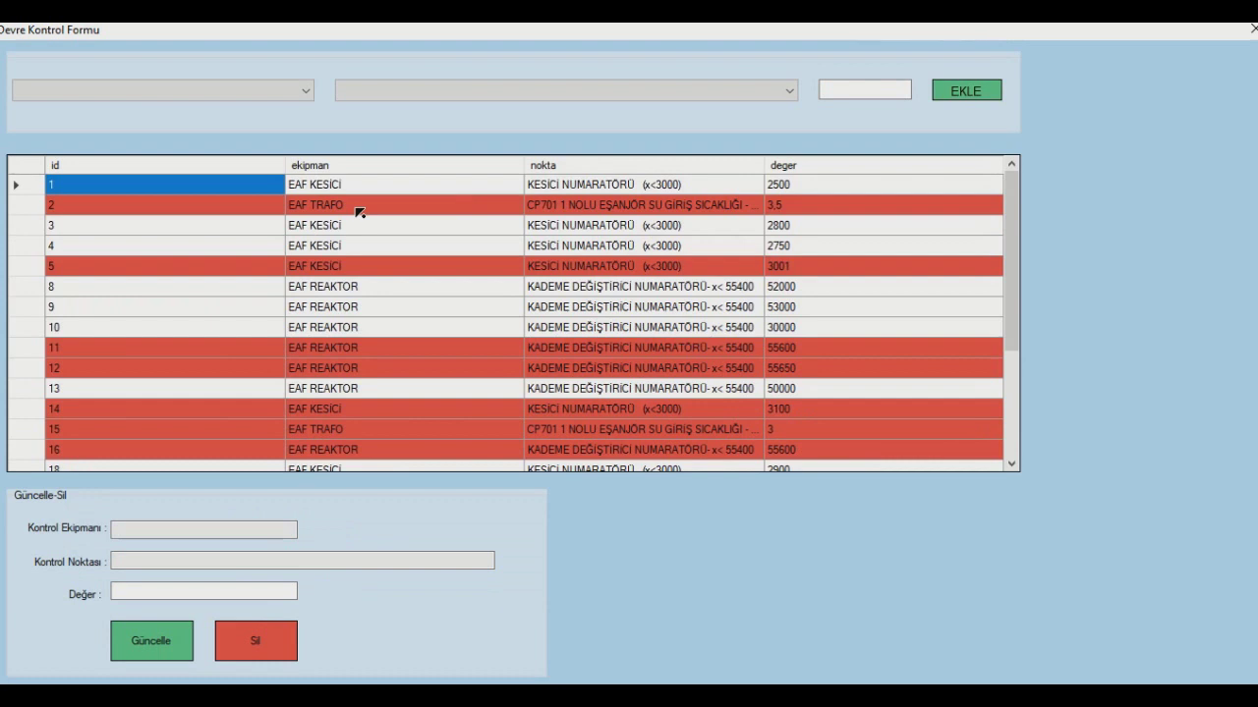
left_click(290, 86)
left_click(177, 110)
left_click(427, 98)
left_click(442, 107)
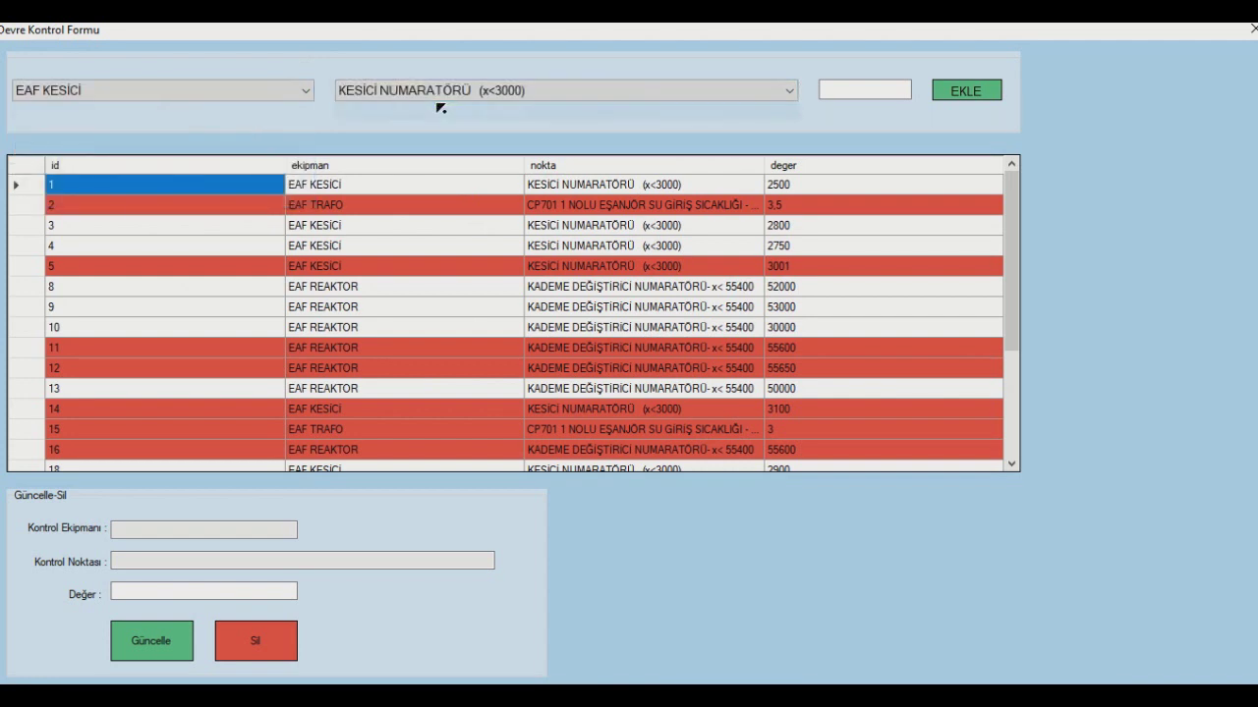
left_click(871, 90)
left_click(965, 90)
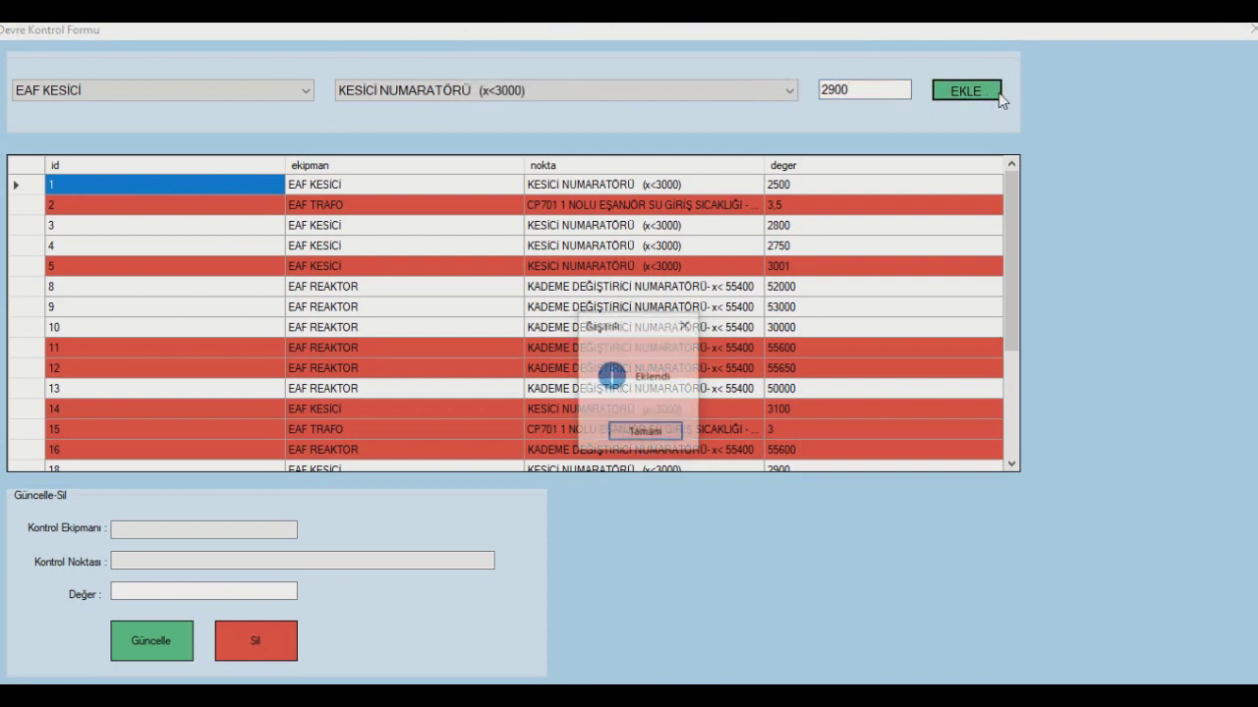
left_click(621, 428)
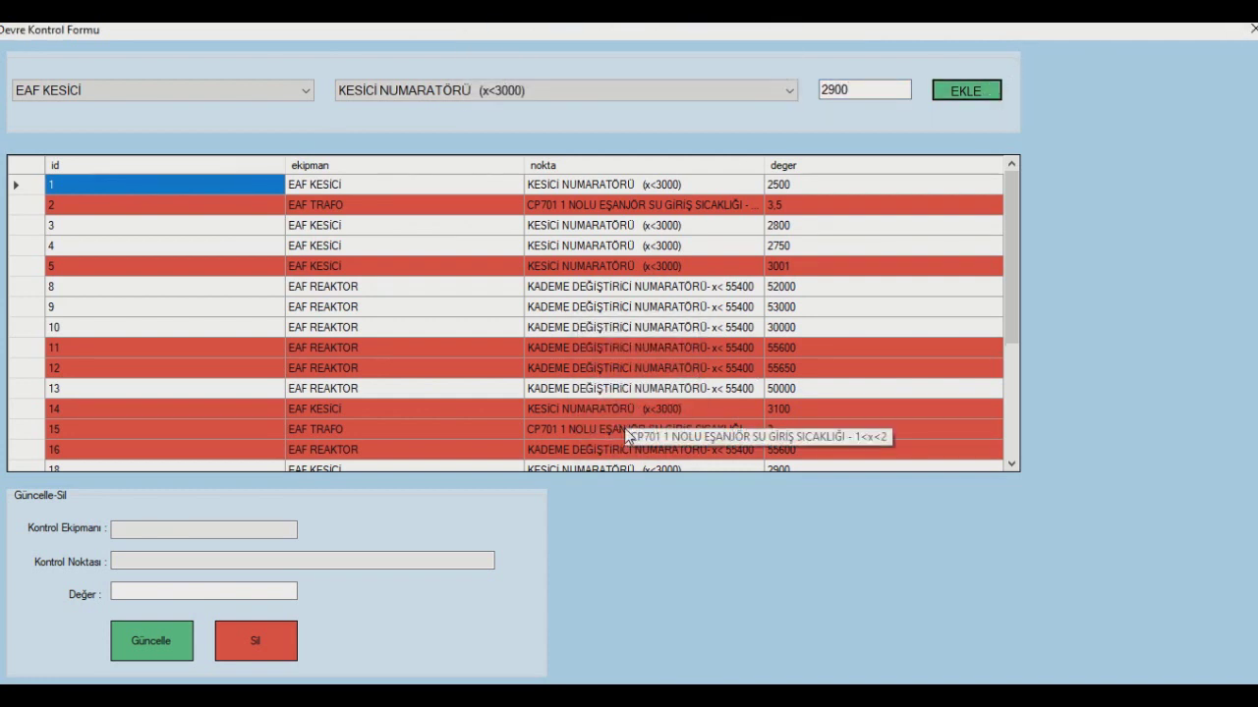
- Add a second EAF KESİCİ counter reading of 3100 as record 30
scroll(687, 432, "down", 4)
left_click(739, 429)
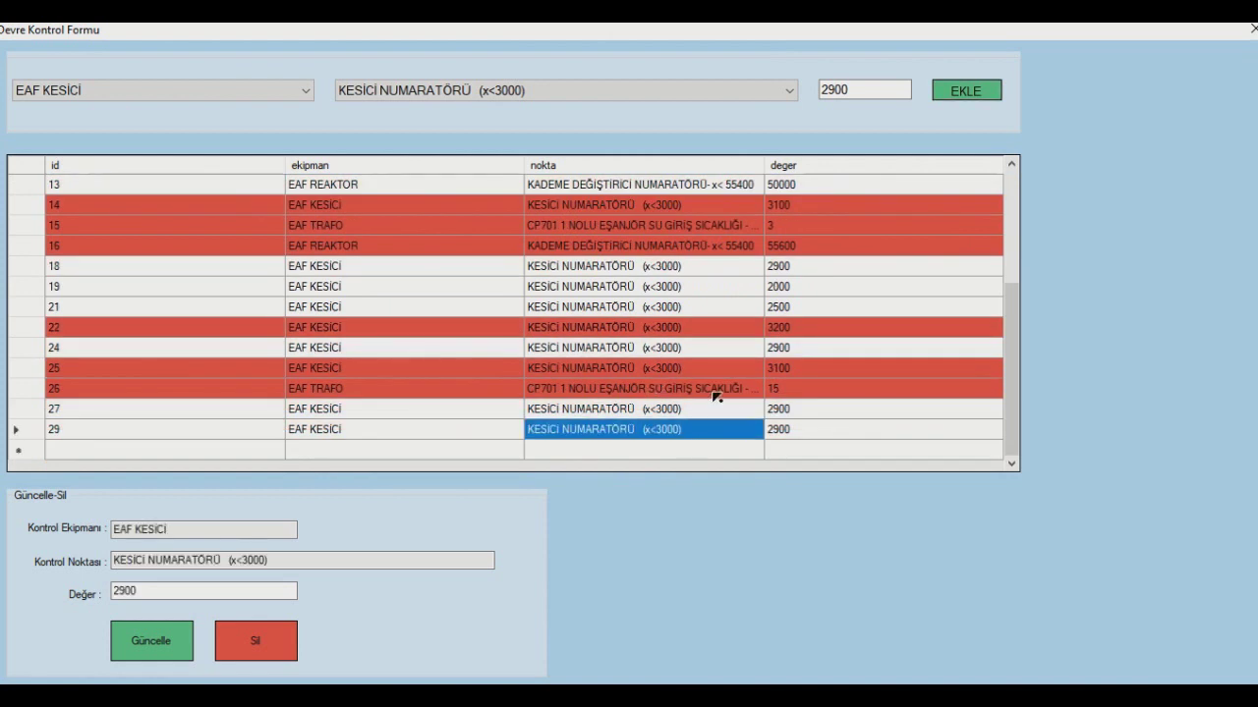
left_click(265, 591)
left_click_drag(894, 88, 789, 96)
type("310")
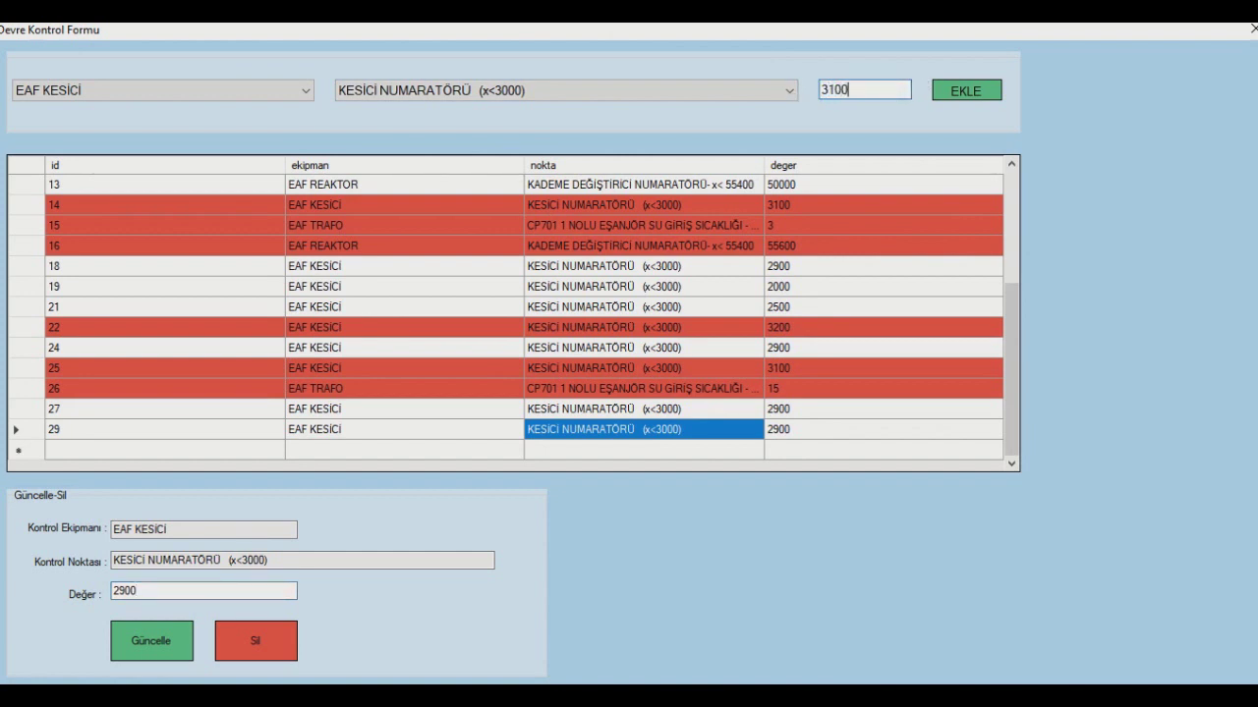
left_click(966, 90)
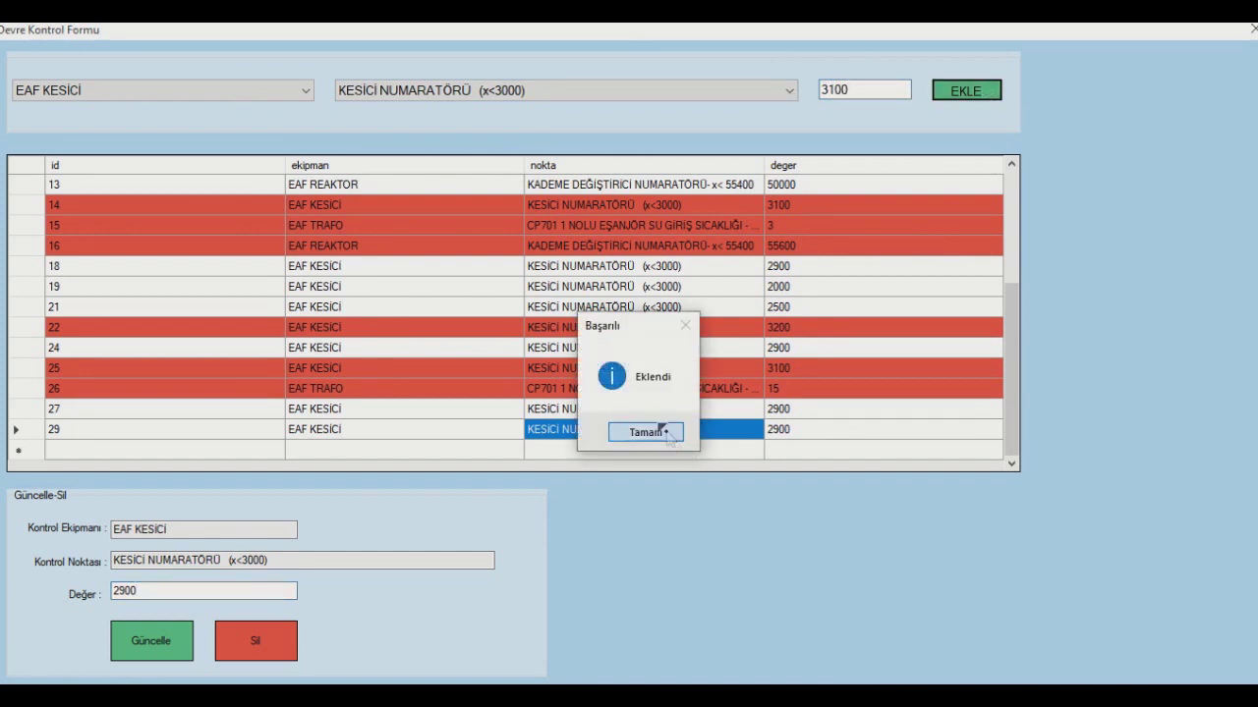
left_click(654, 430)
- Correct record 30's reading from 3100 to 2999 and update it
scroll(661, 430, "down", 4)
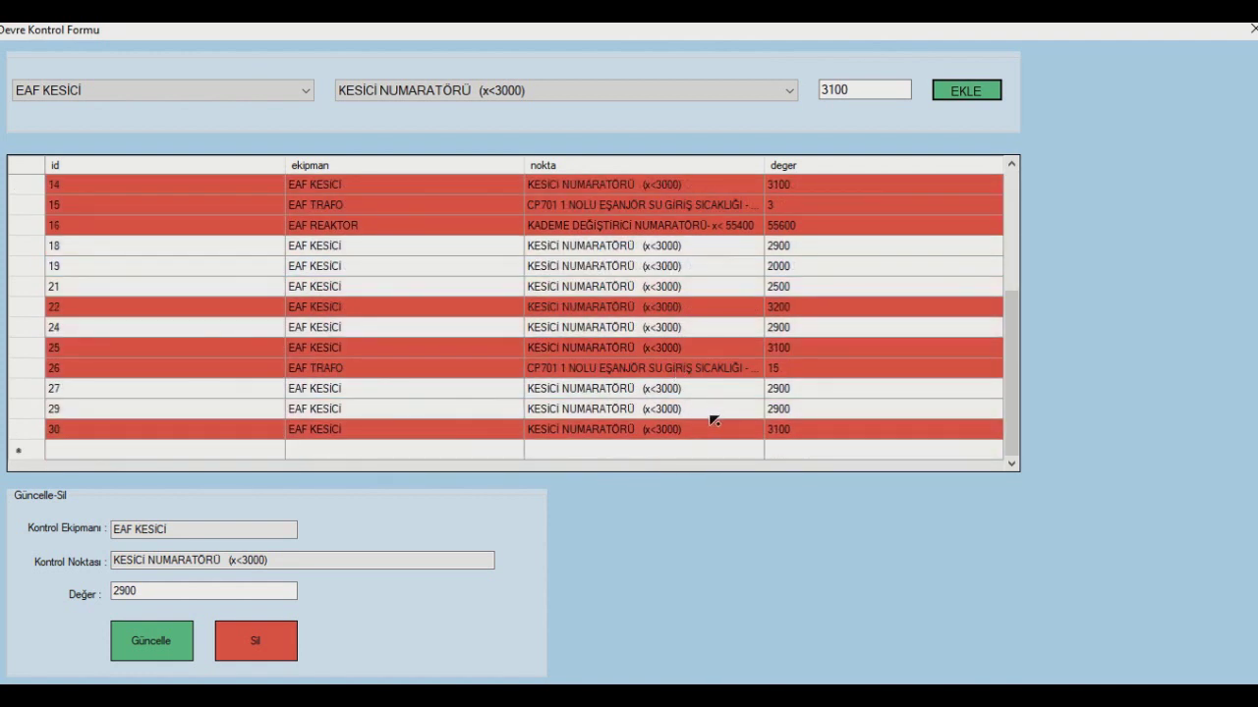
left_click(690, 433)
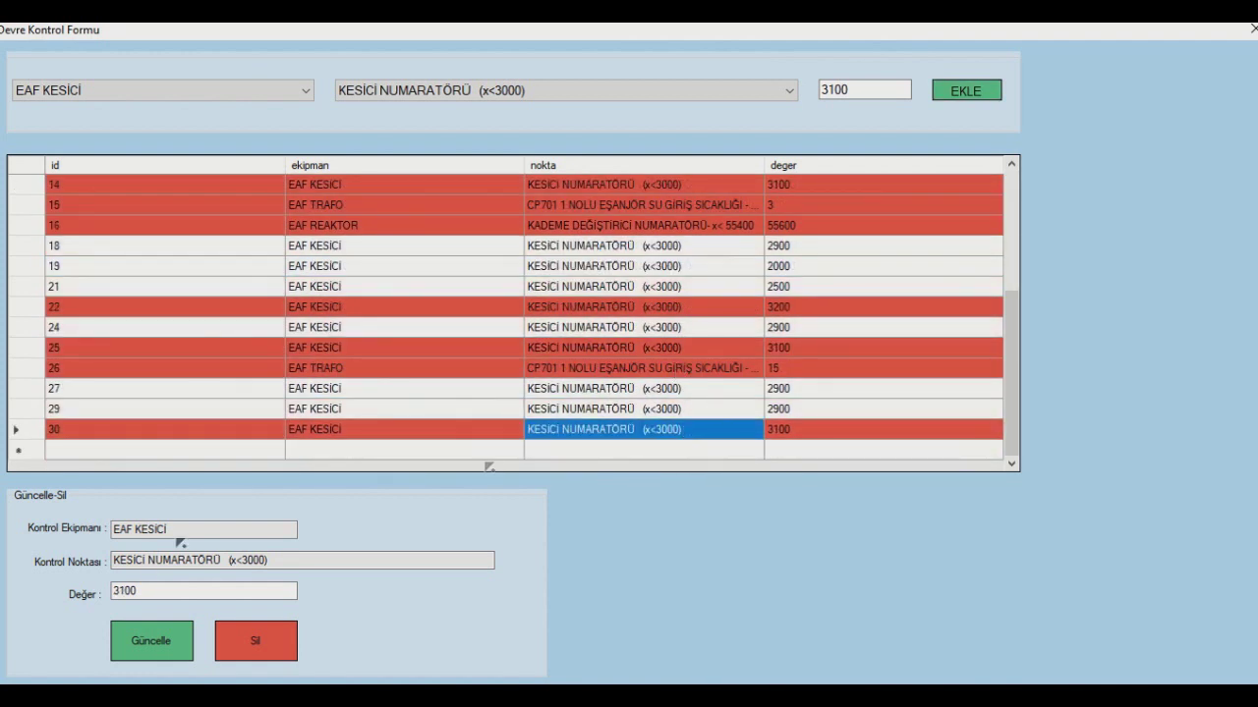
left_click_drag(133, 592, 101, 602)
type("2999")
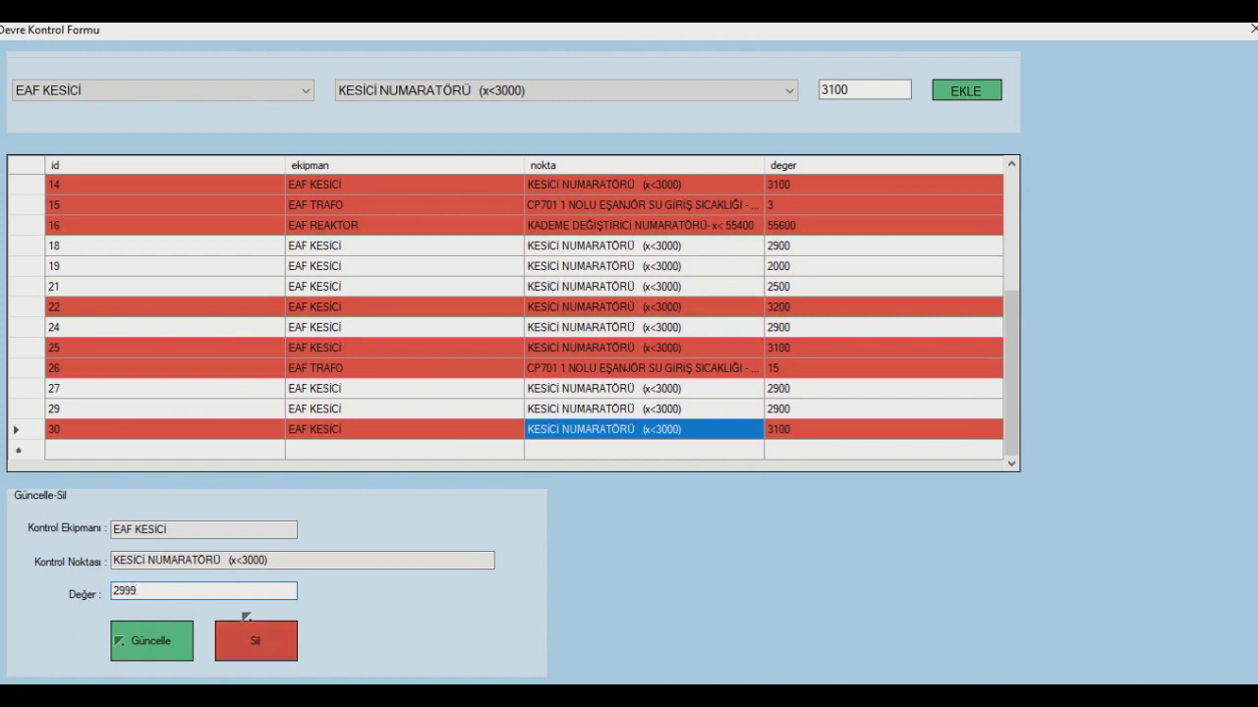
left_click(155, 651)
left_click(619, 418)
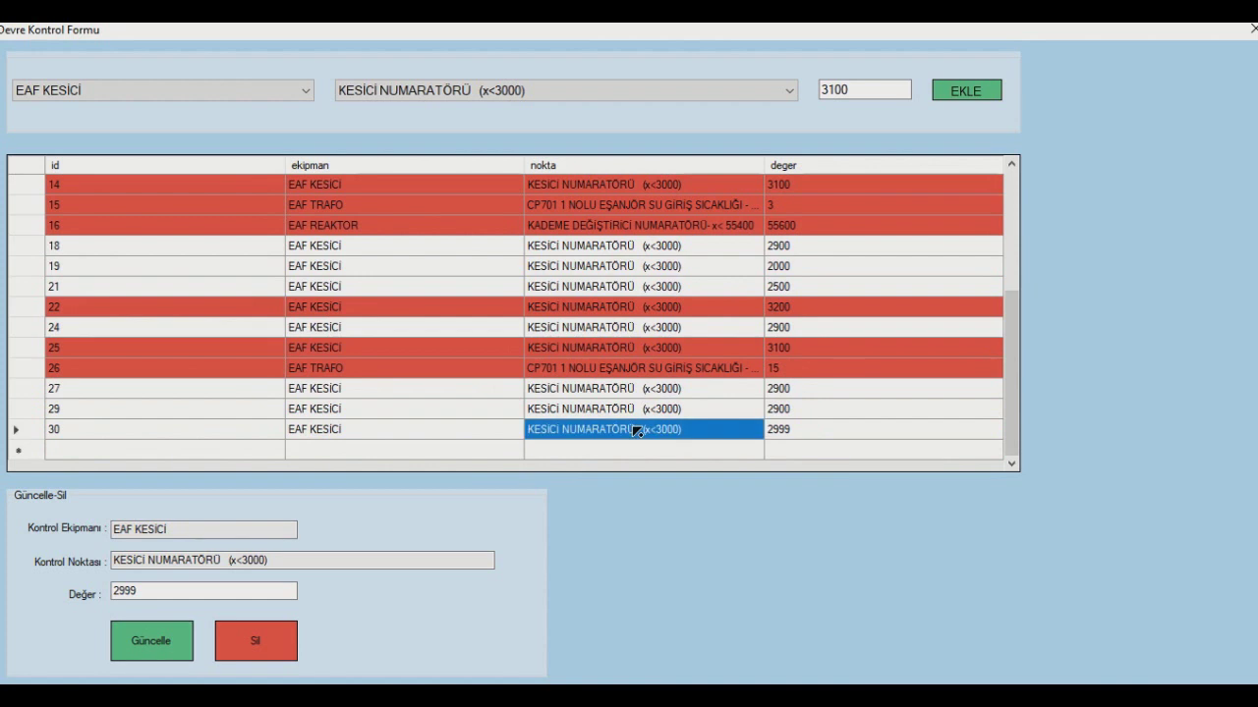
- Delete the 2999 reading (record 30), leaving the list ending at record 29
left_click(280, 644)
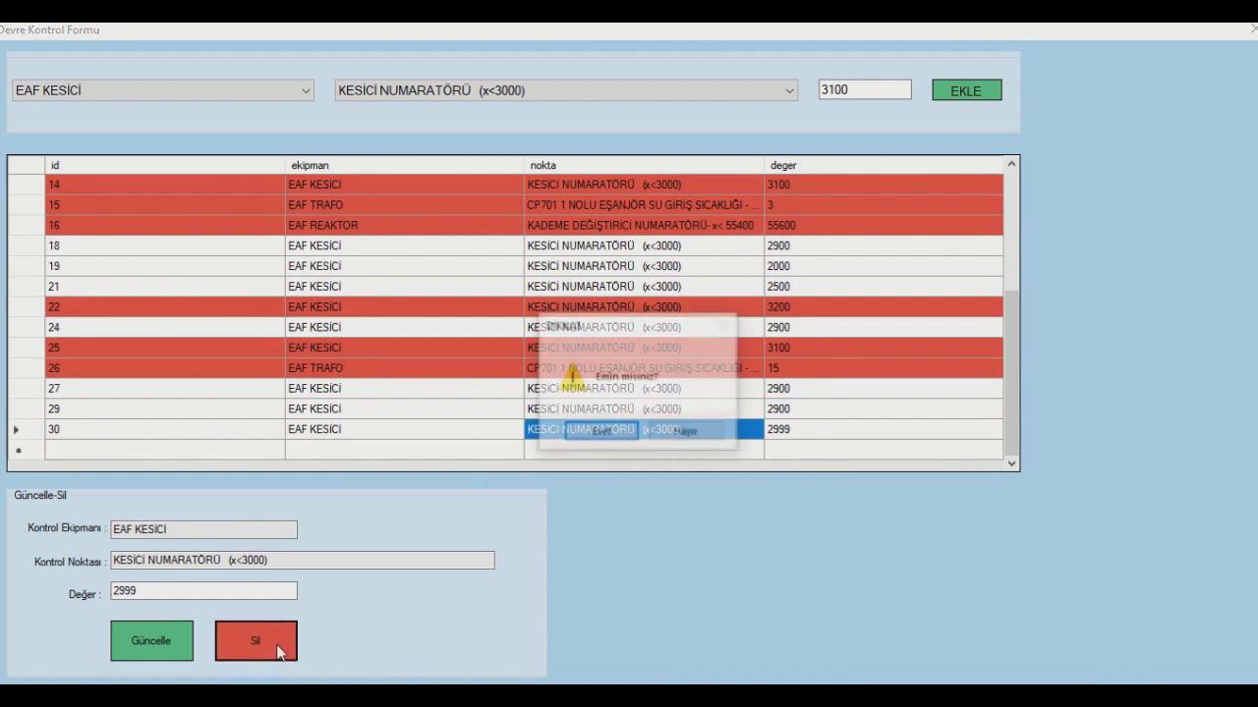
left_click(602, 430)
left_click(616, 422)
scroll(620, 409, "down", 2)
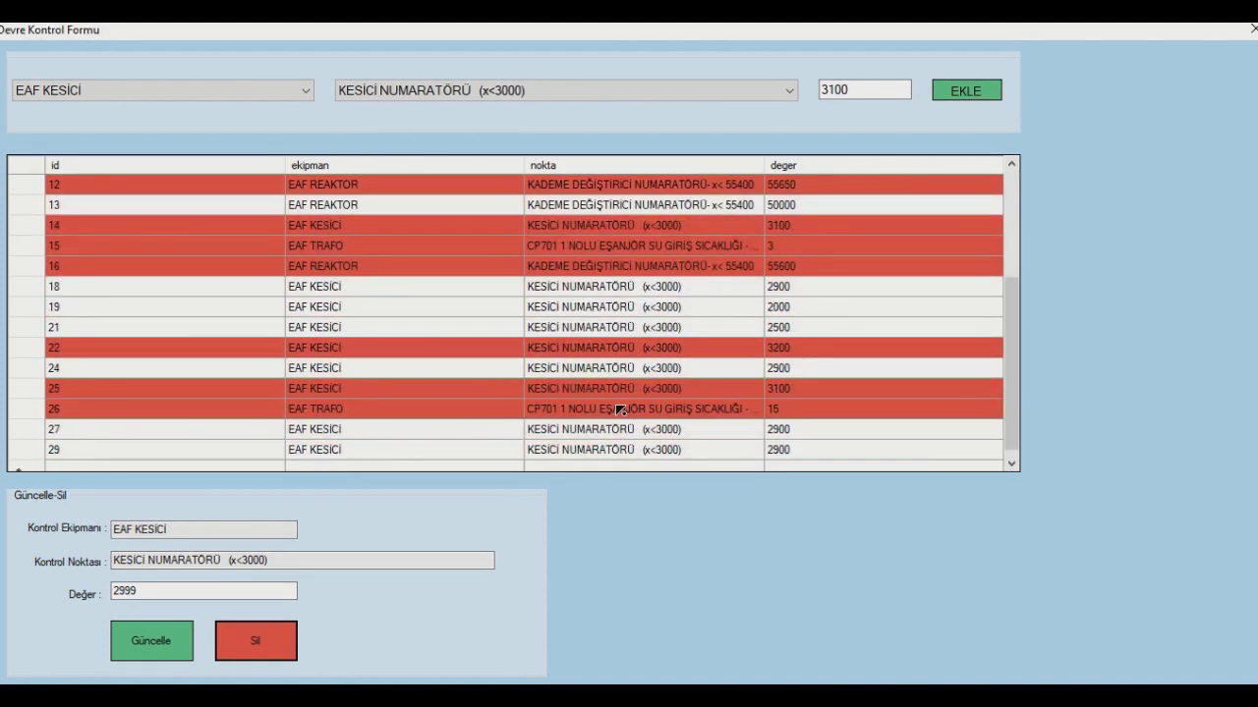
scroll(620, 410, "down", 1)
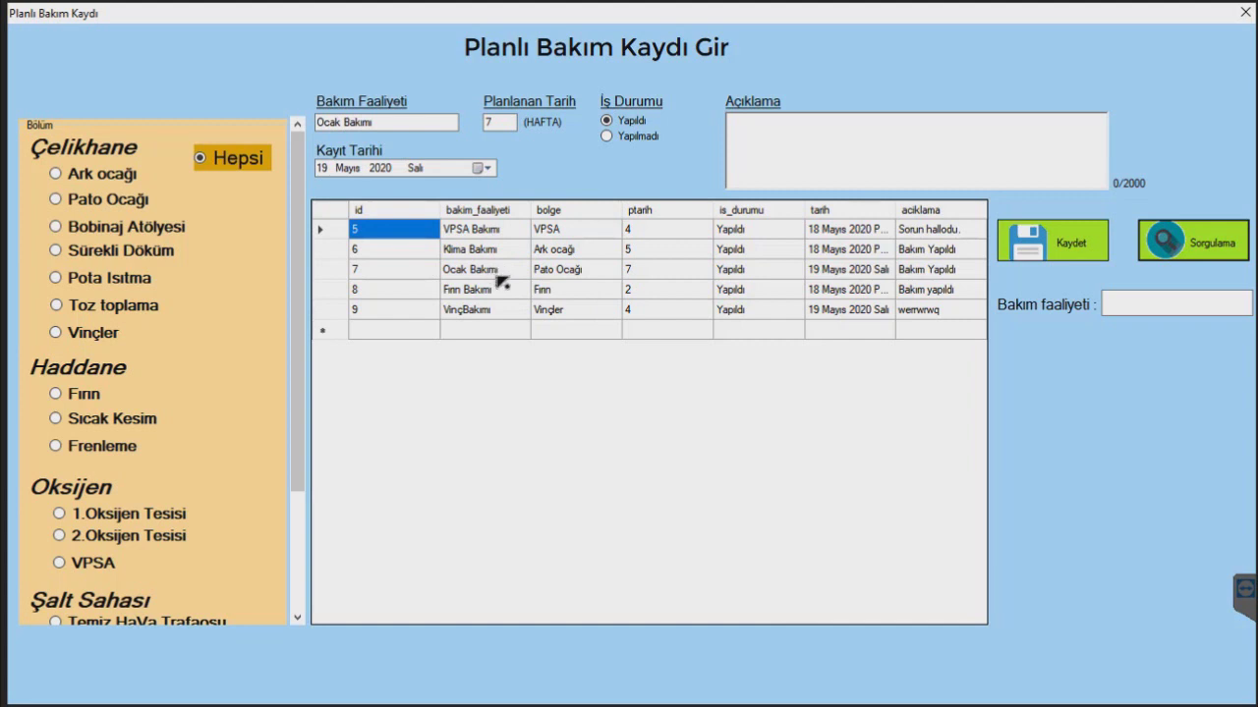
- Save the Ocak Bakımı record as Yapılmadı with note 'bakım yapılmadı', then query Ark ocağı's records
left_click(496, 288)
left_click(495, 274)
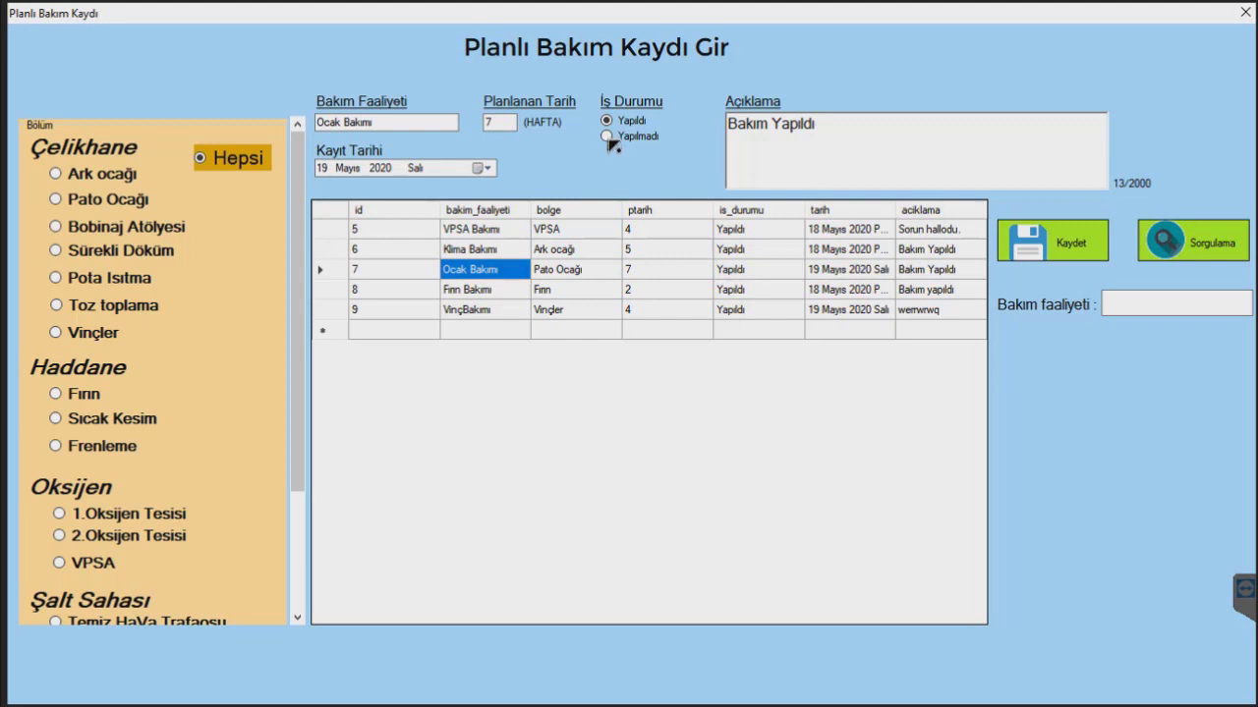
left_click(607, 139)
left_click(957, 130)
key("ctrl+a")
type("bskım ya")
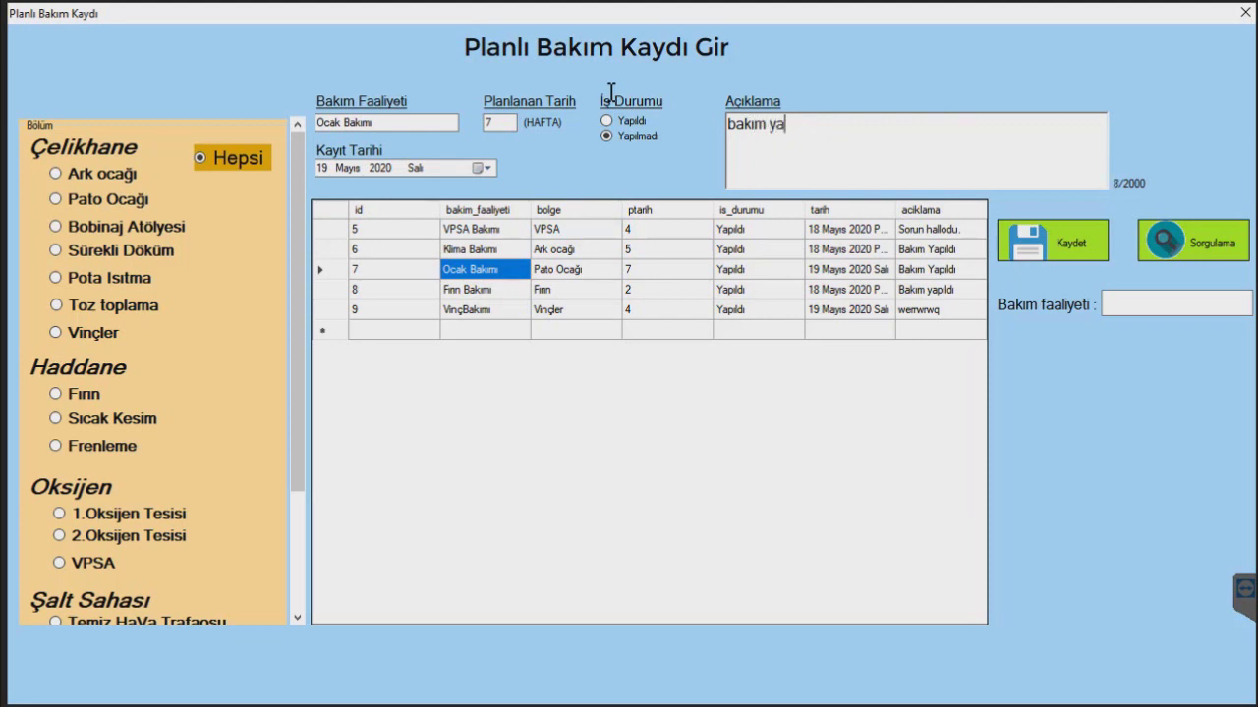
type("pılmadı")
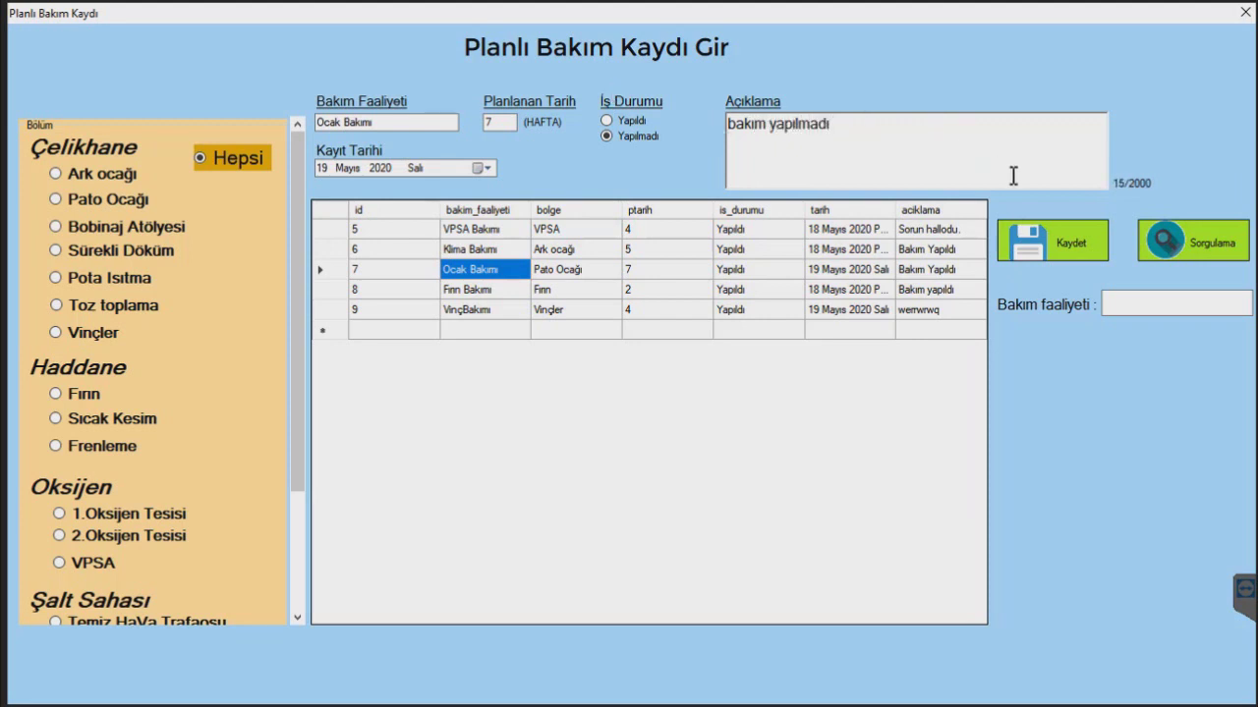
left_click(1053, 253)
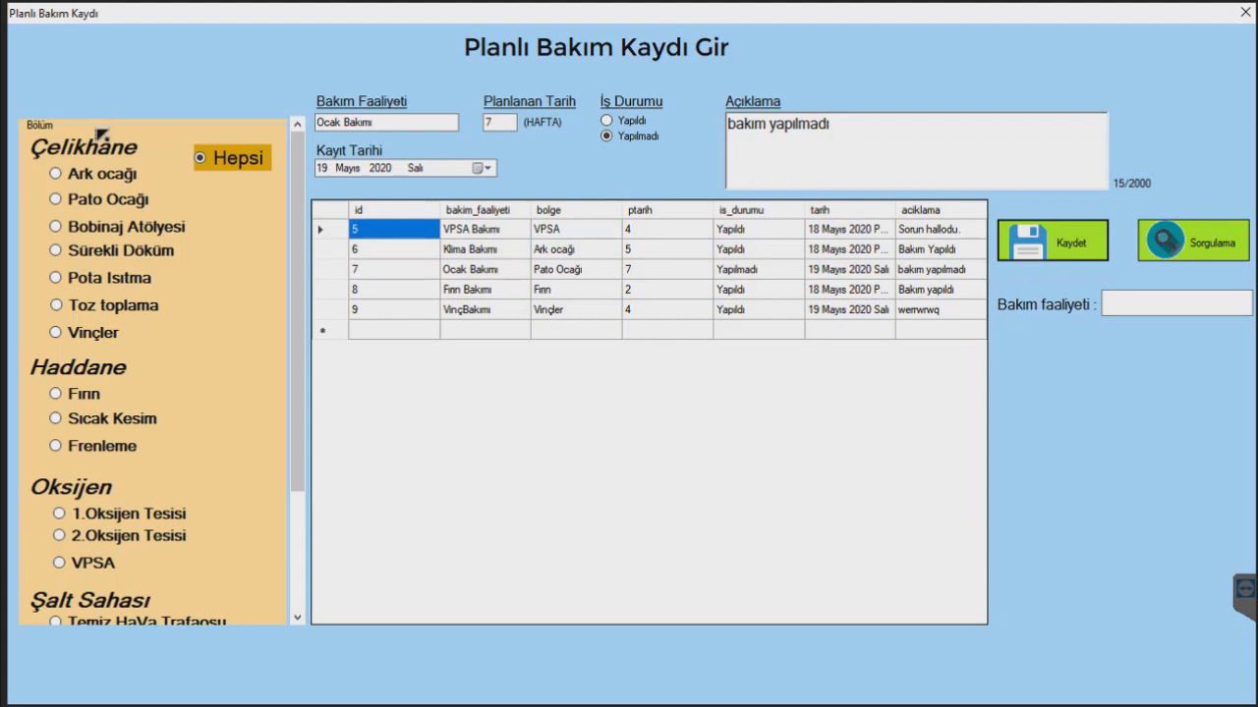
left_click(55, 174)
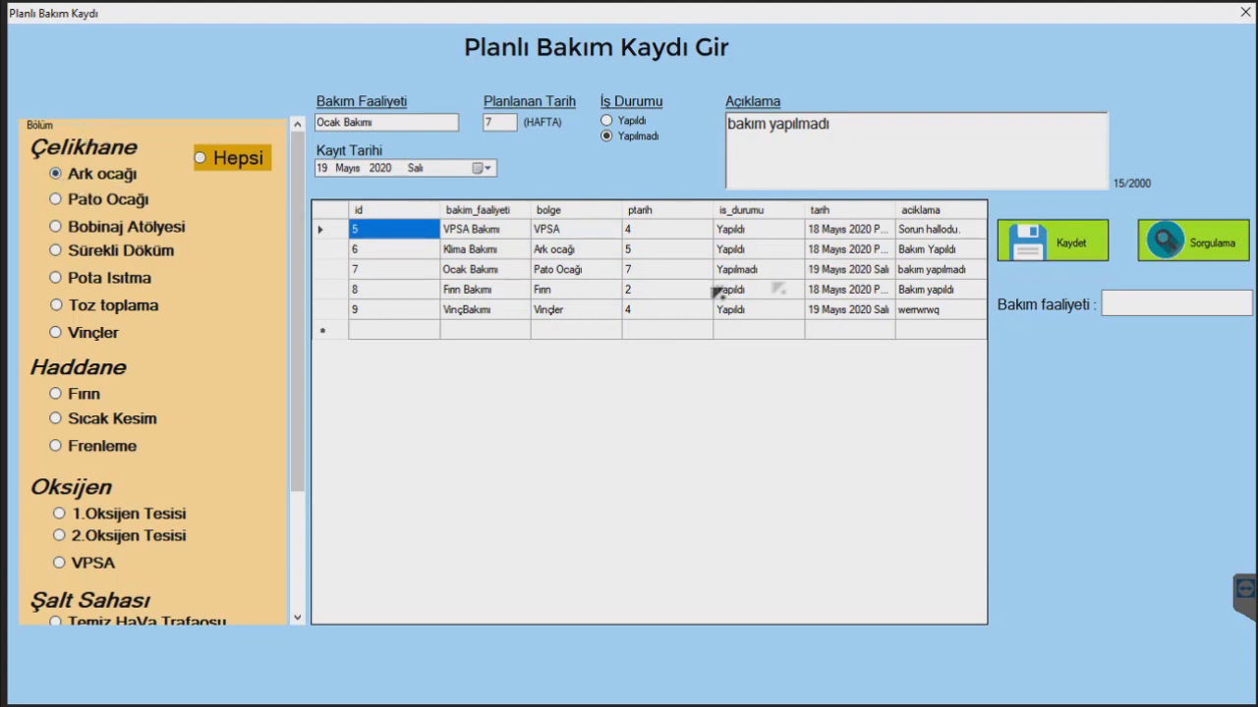
left_click(1215, 245)
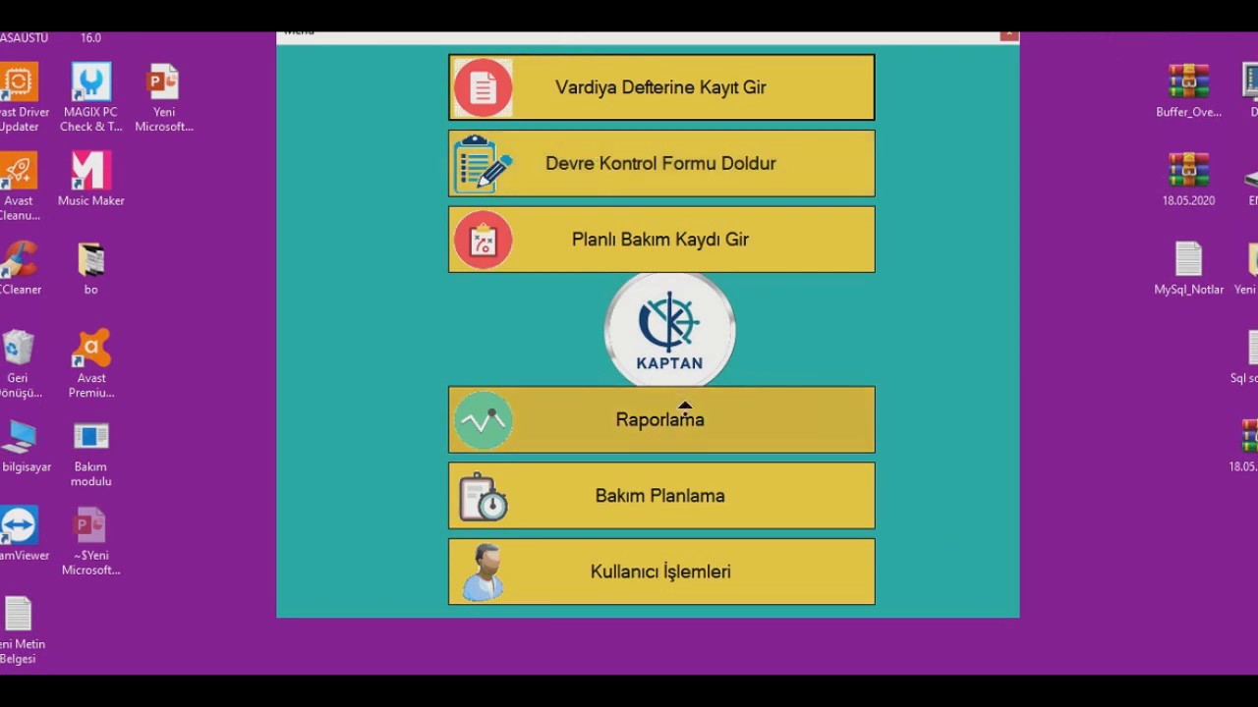
- Open the Raporlama reporting screen from the Menü window
left_click(685, 408)
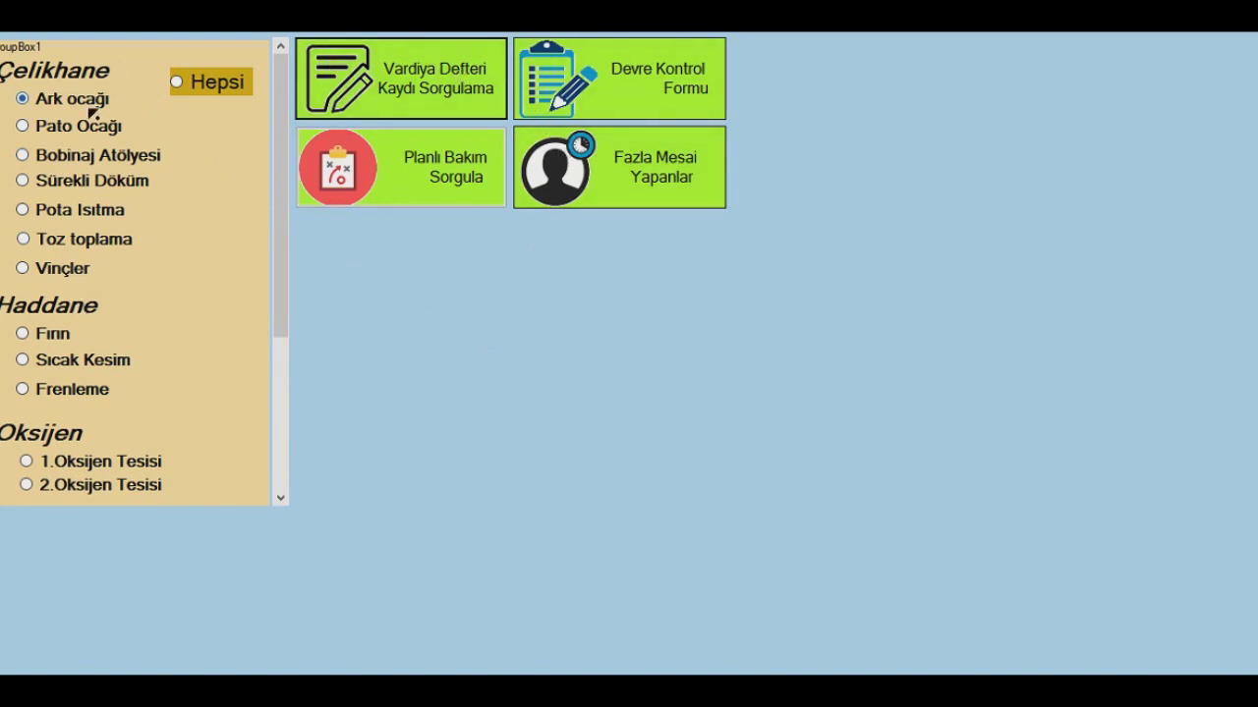
- Query the Vardiya Defteri for Ark ocağı, then all areas, then by name 'haka' (31 minutes)
left_click(381, 99)
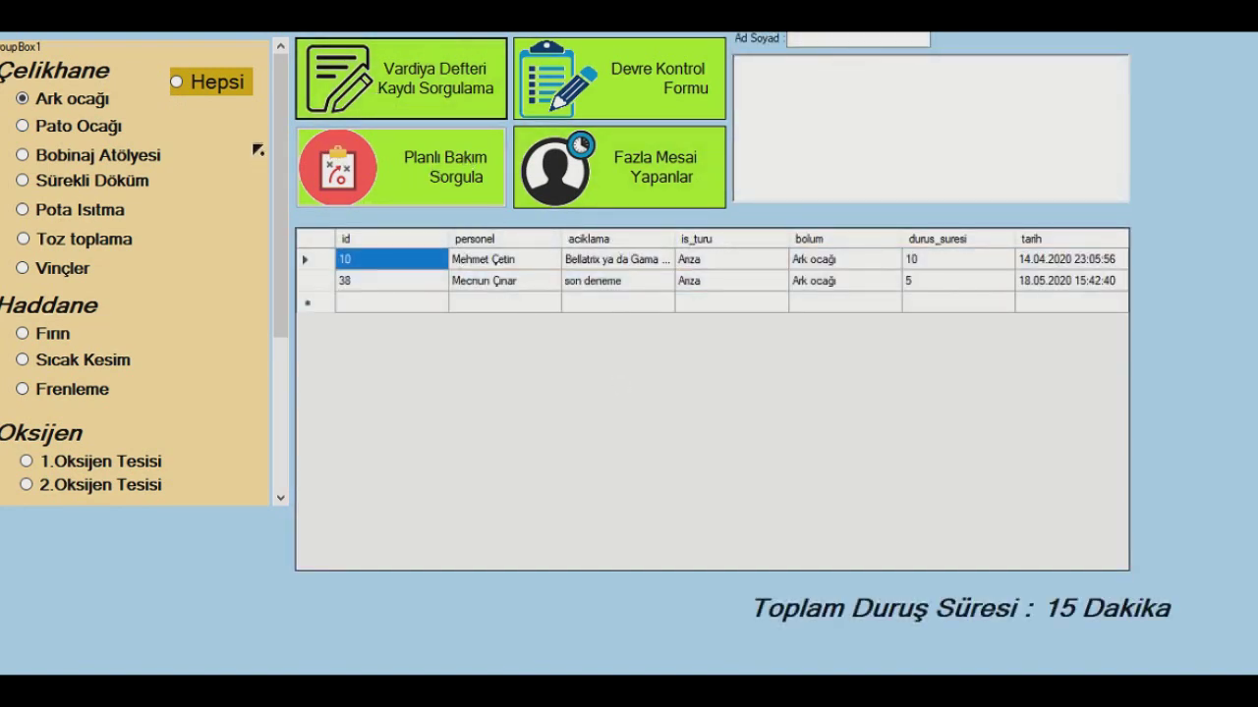
left_click(365, 93)
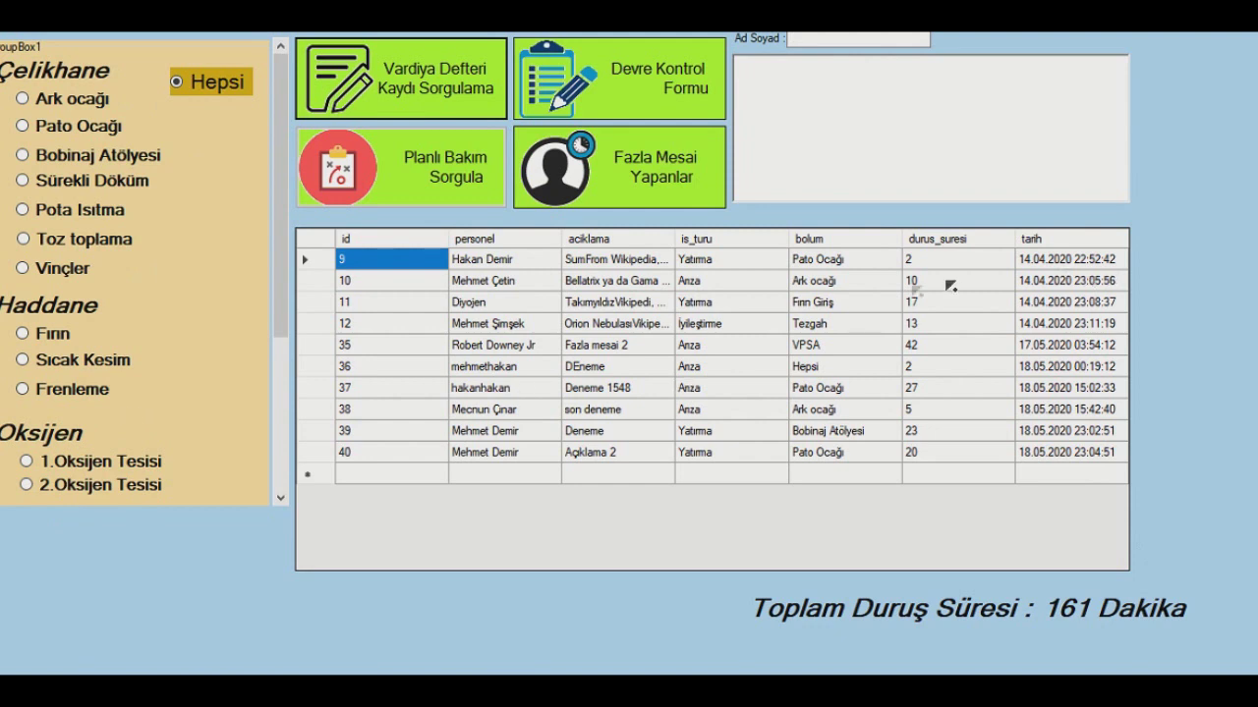
left_click(851, 42)
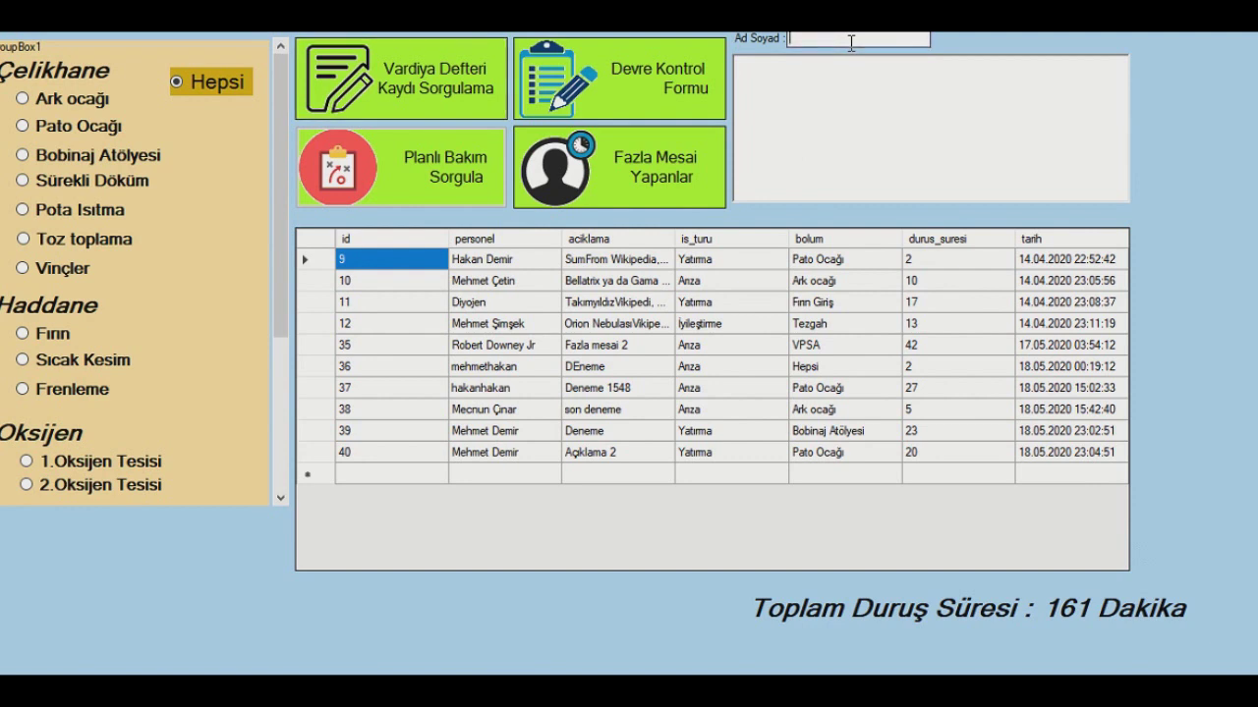
type("hakan")
left_click(361, 60)
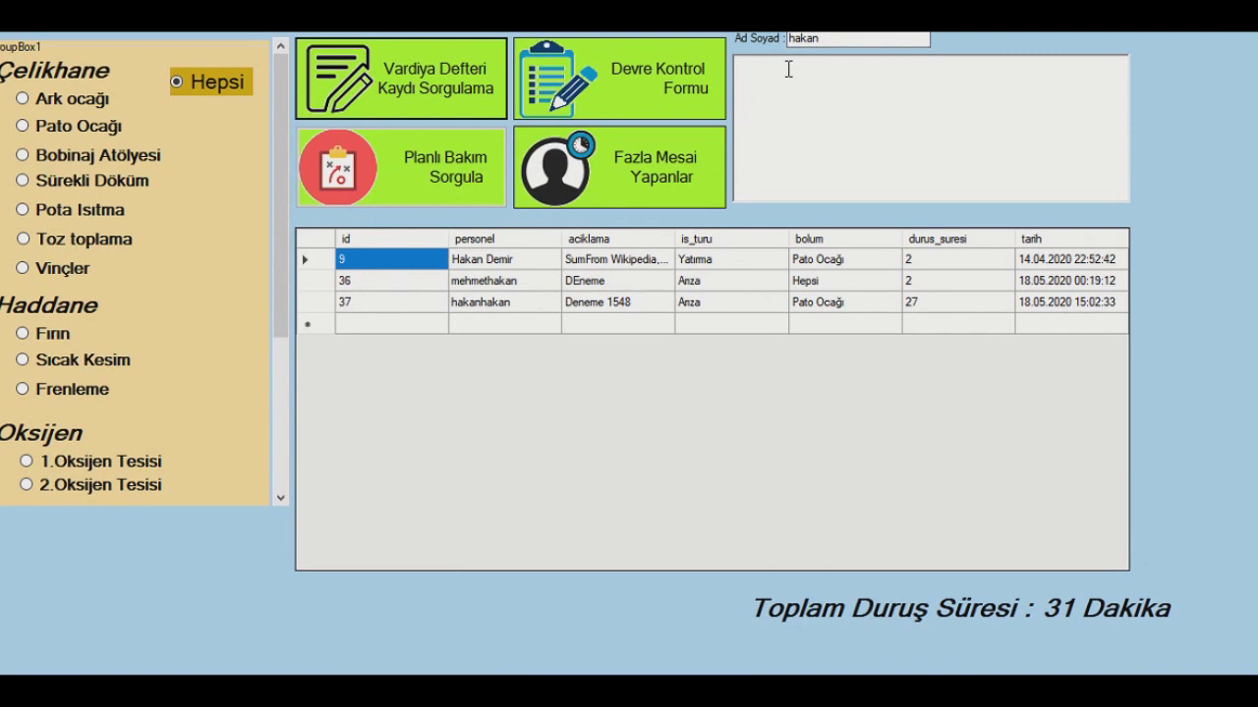
left_click(826, 38)
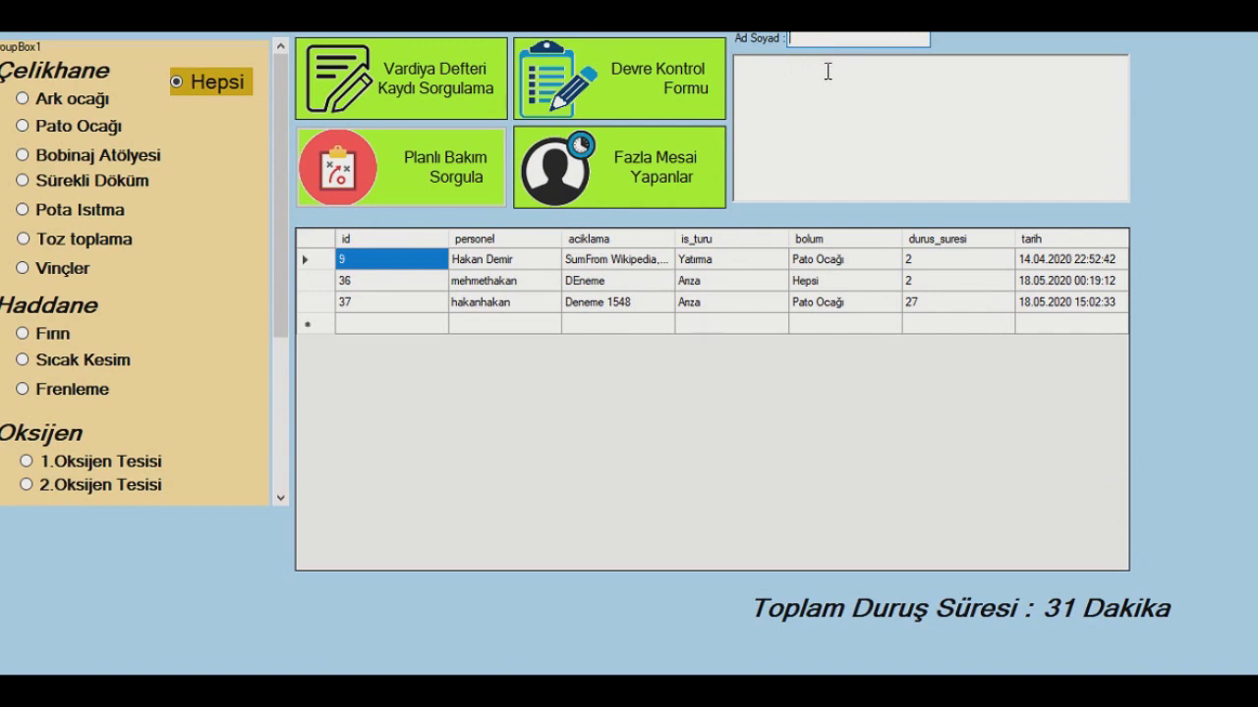
- Query the shift log by description 'Sum', then clear the description filter
key("Caps_Lock")
type("SU")
key("BackSpace")
key("BackSpace")
key("BackSpace")
type("SUM")
key("Caps_Lock")
key("BackSpace")
key("BackSpace")
type("um")
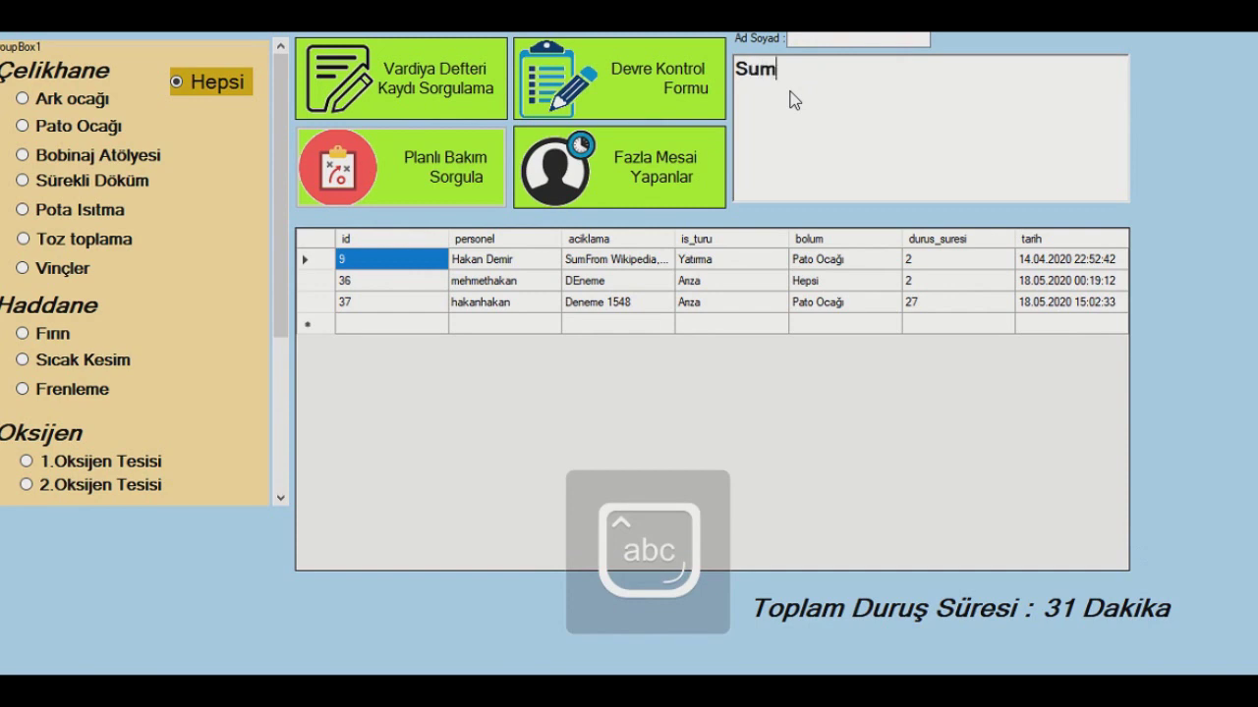
left_click(455, 94)
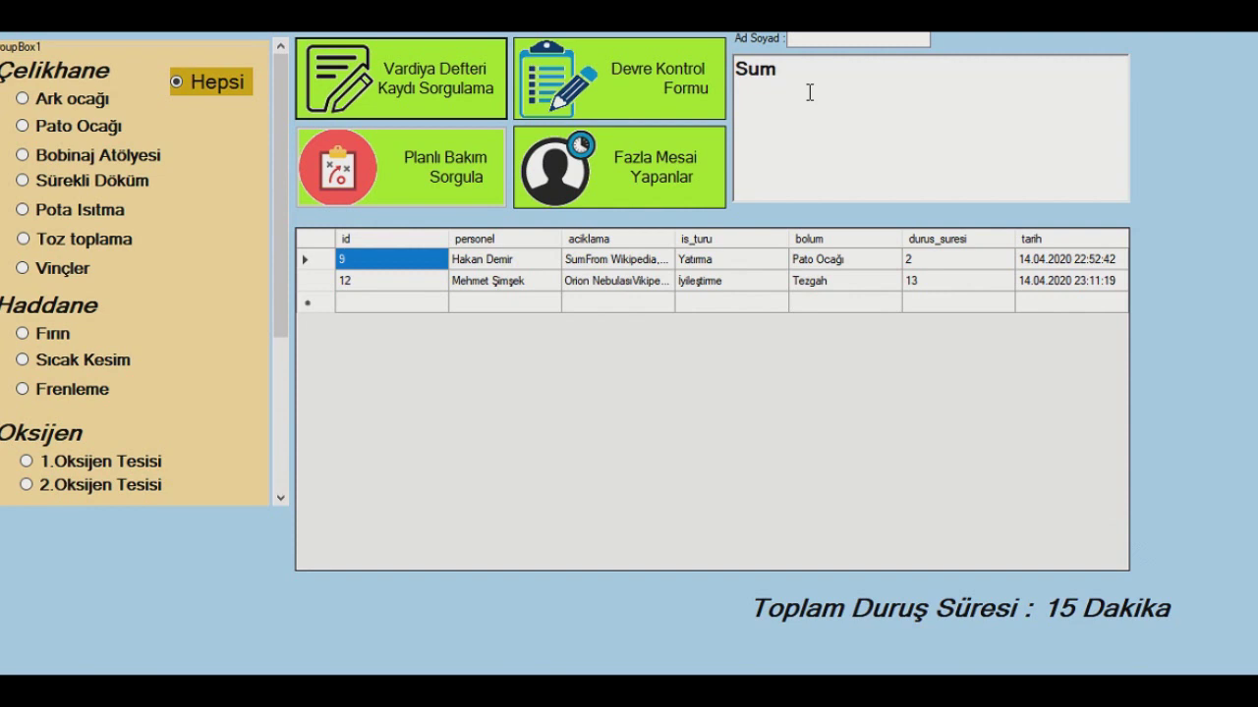
key("BackSpace")
key("BackSpace")
key("BackSpace")
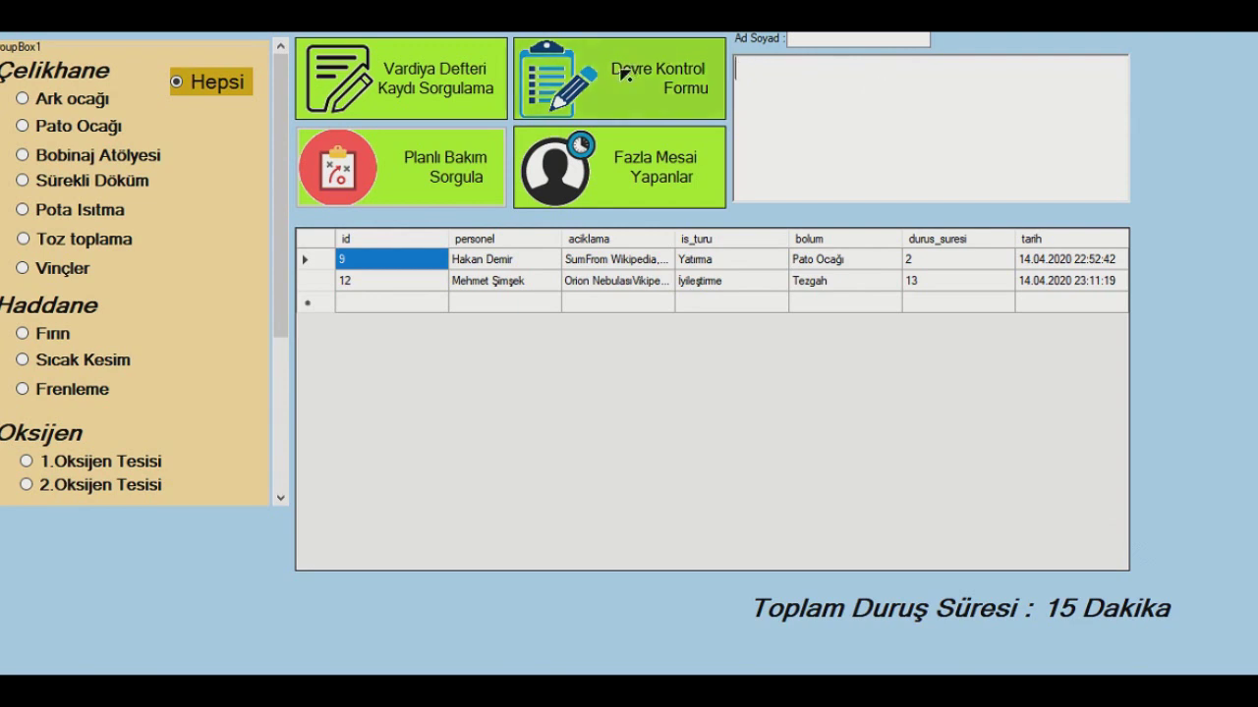
- Query Bobinaj Atölyesi, then all departments, then names containing 'm' (seven records, 75 minutes)
left_click(51, 156)
left_click(403, 64)
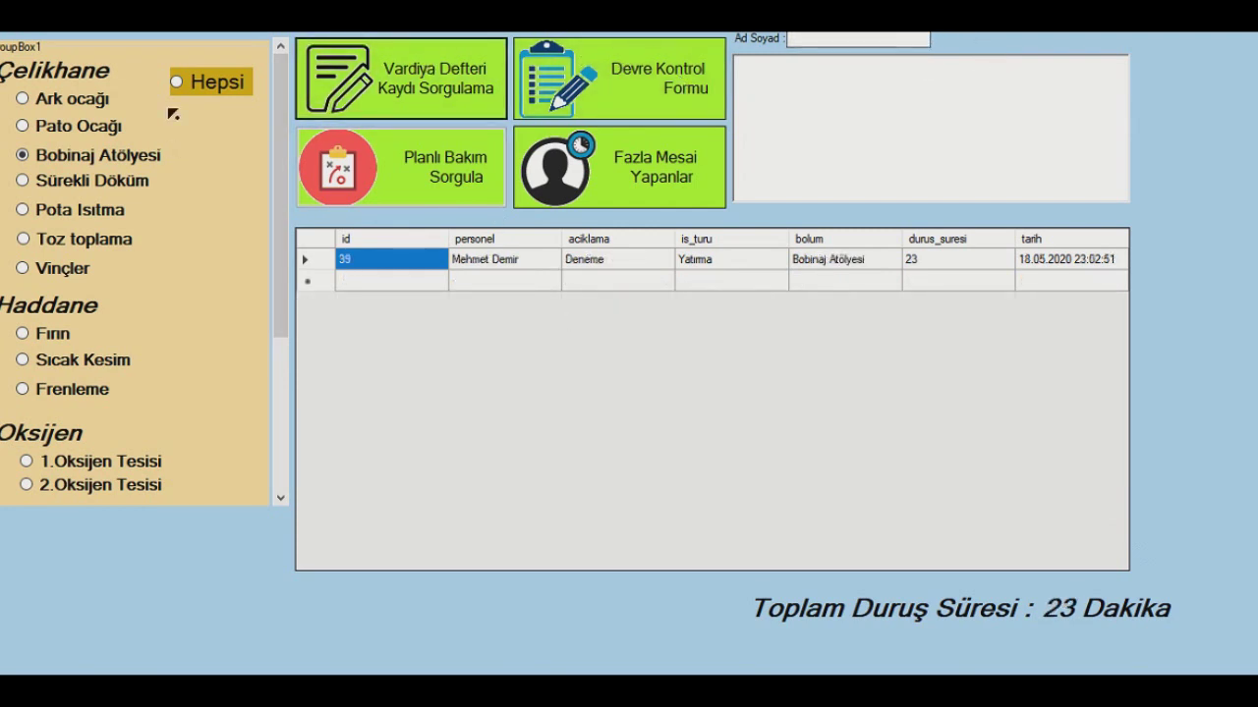
left_click(210, 85)
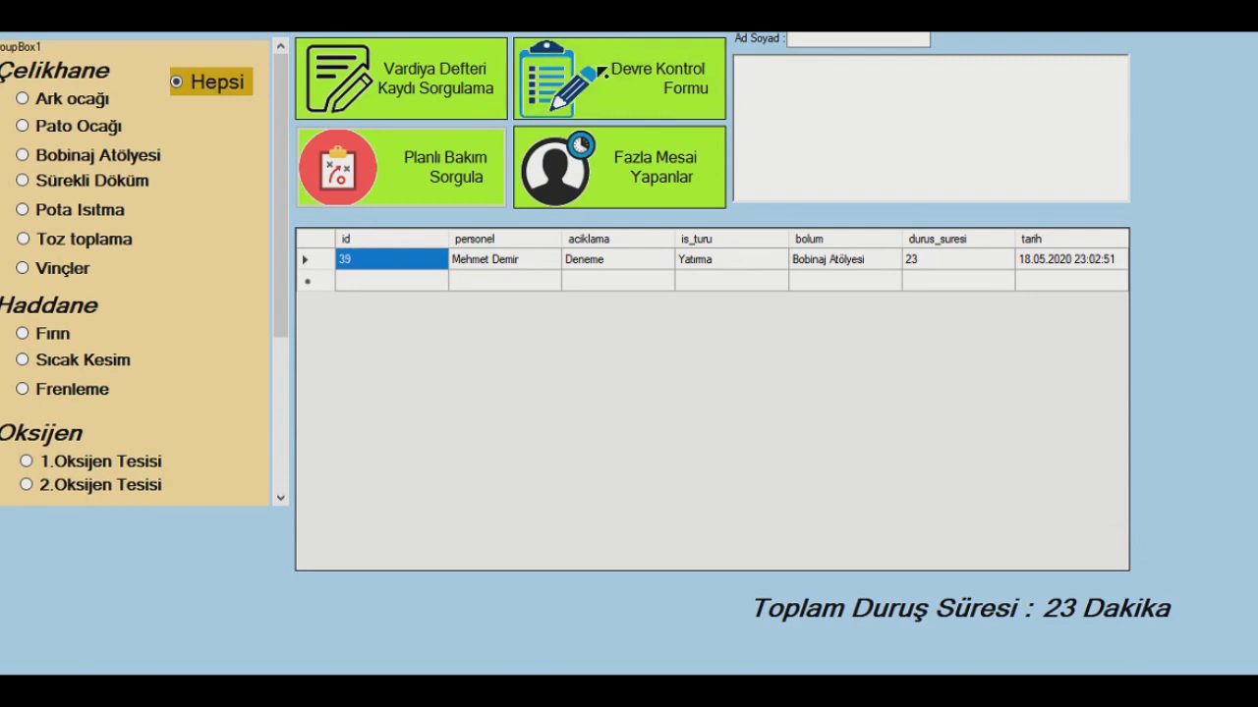
left_click(389, 50)
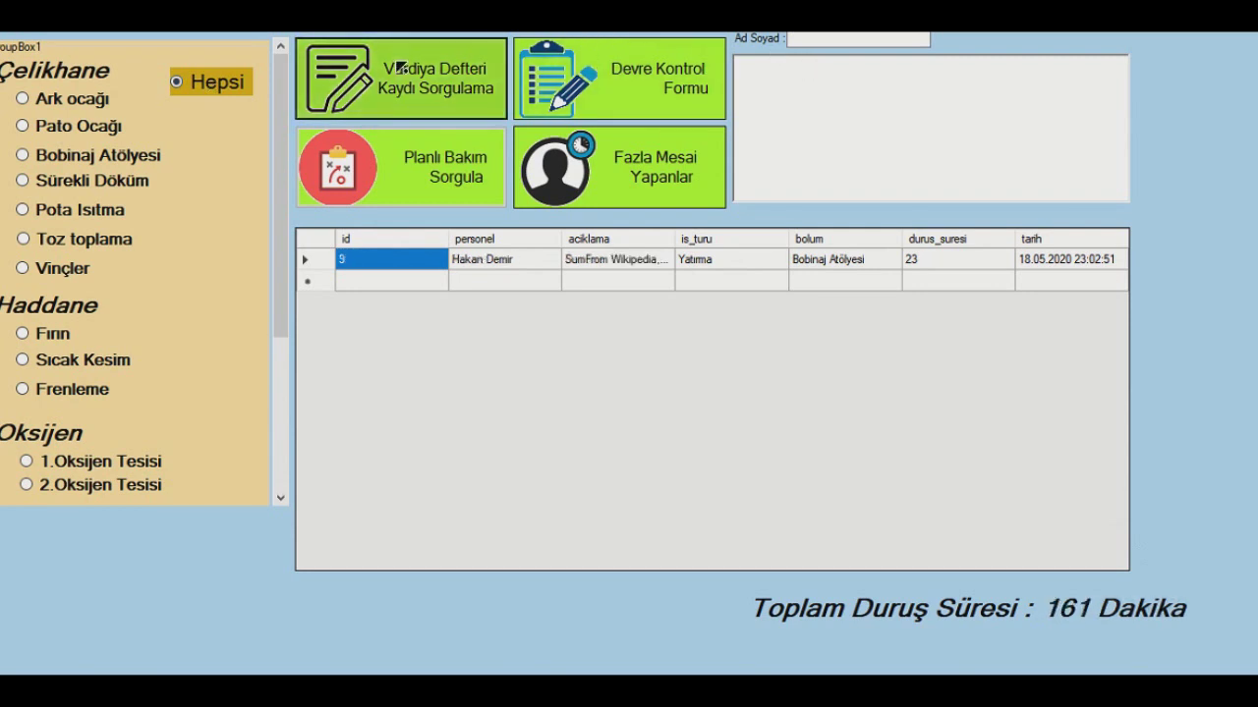
left_click(868, 43)
type("m")
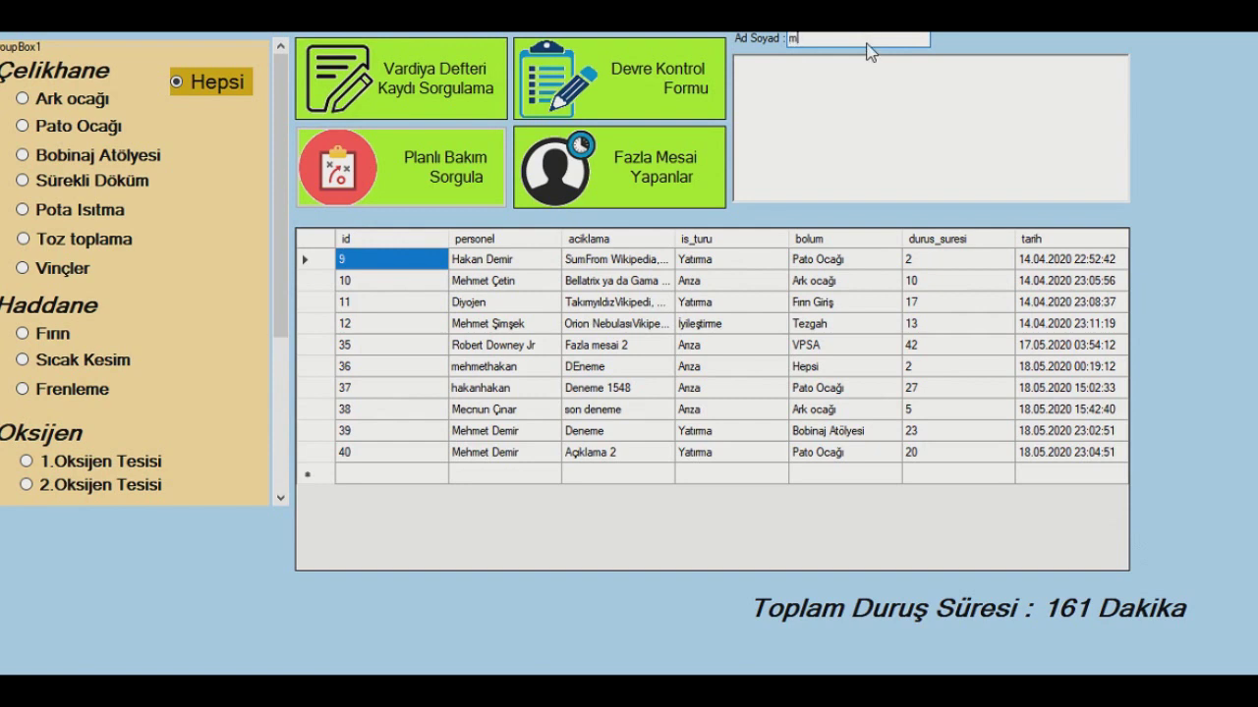
left_click(356, 87)
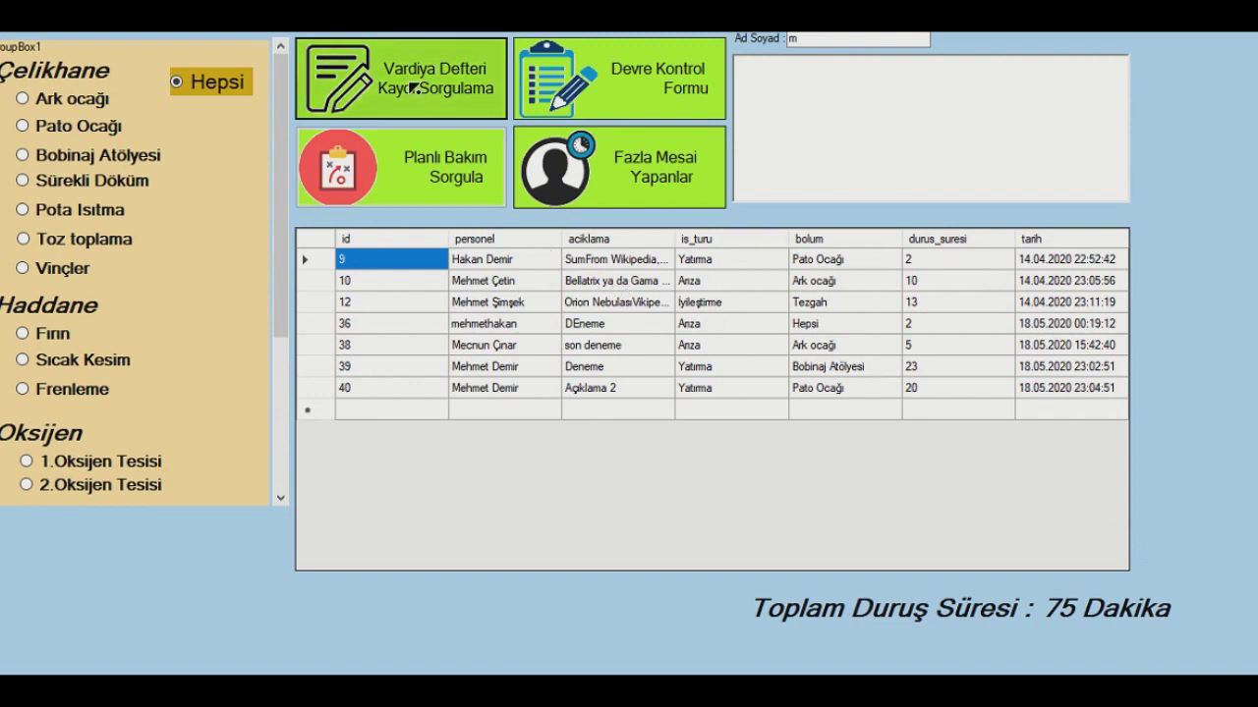
- Chart EAF REAKTOR's KADEME DEĞİŞTİRİCİ NUMARATÖRÜ- x< 55400 values, then list the planned maintenance records
left_click(578, 94)
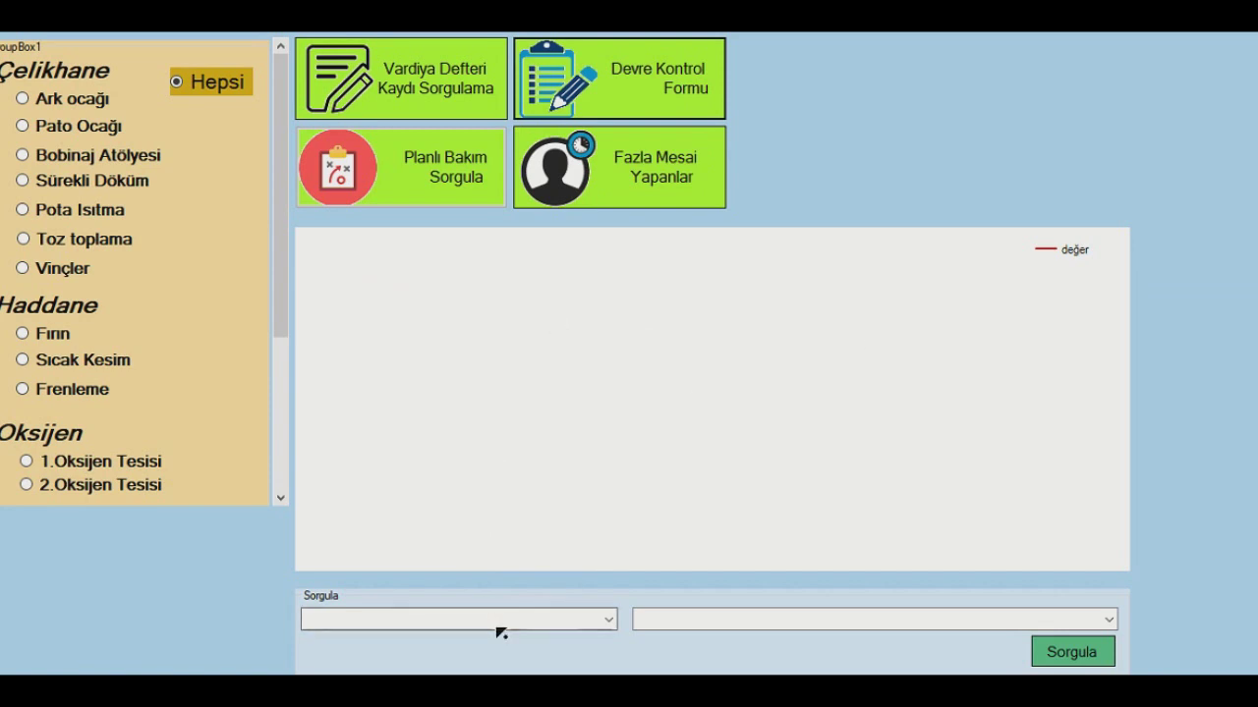
left_click(609, 621)
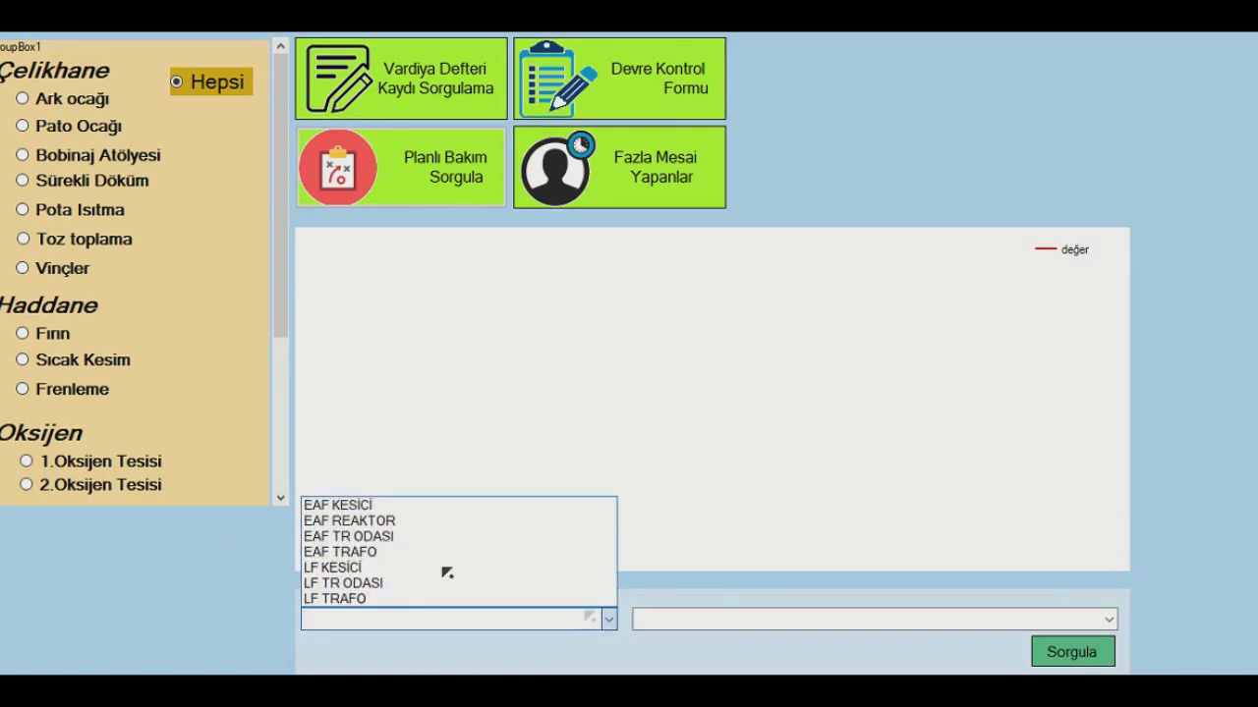
left_click(388, 522)
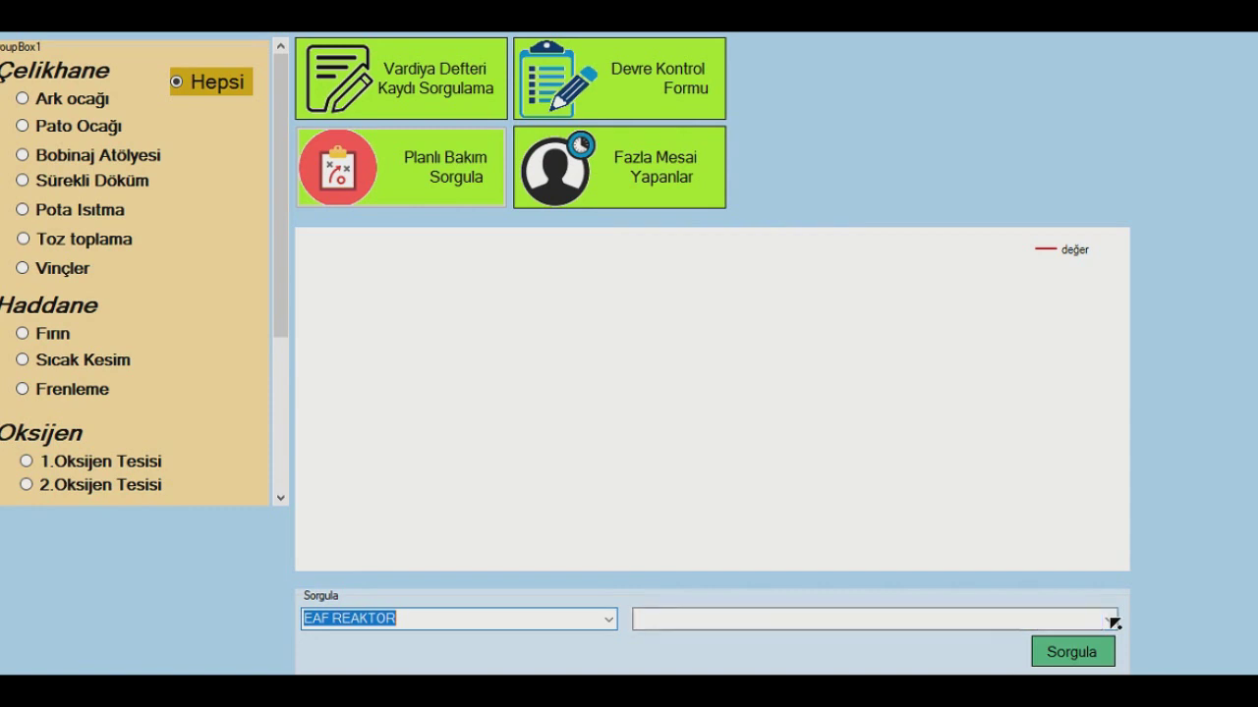
left_click(1105, 621)
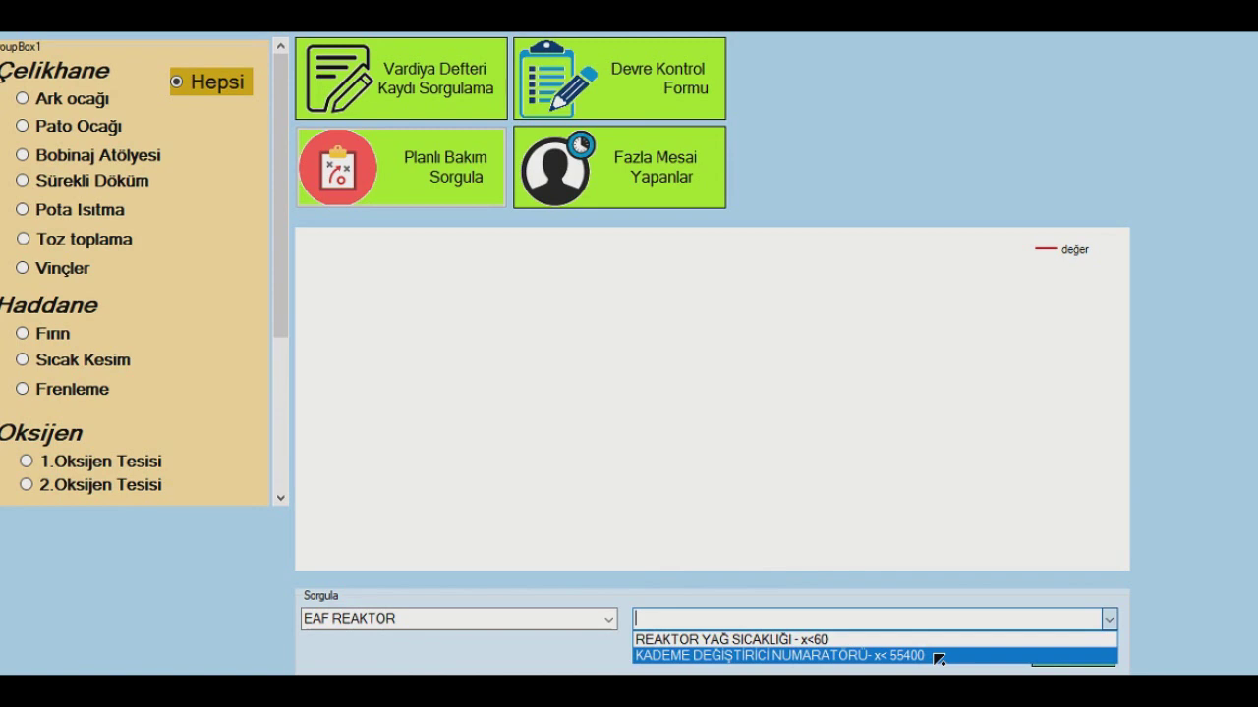
left_click(939, 657)
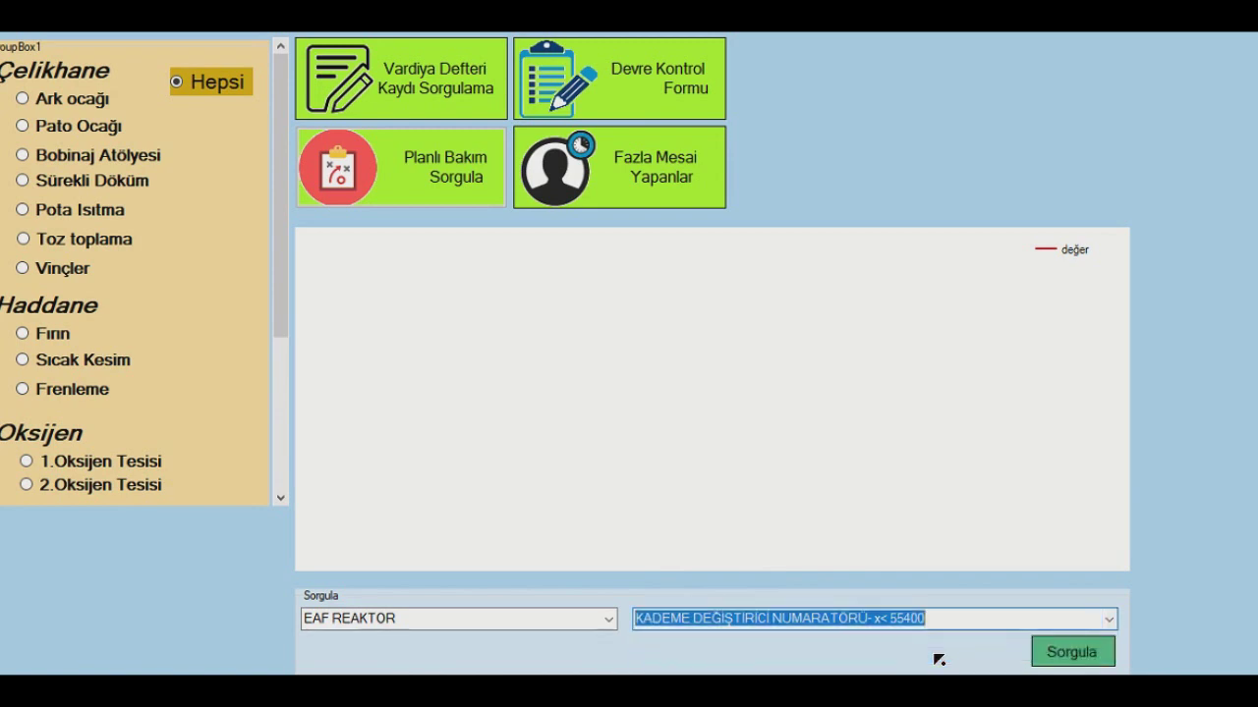
left_click(1073, 654)
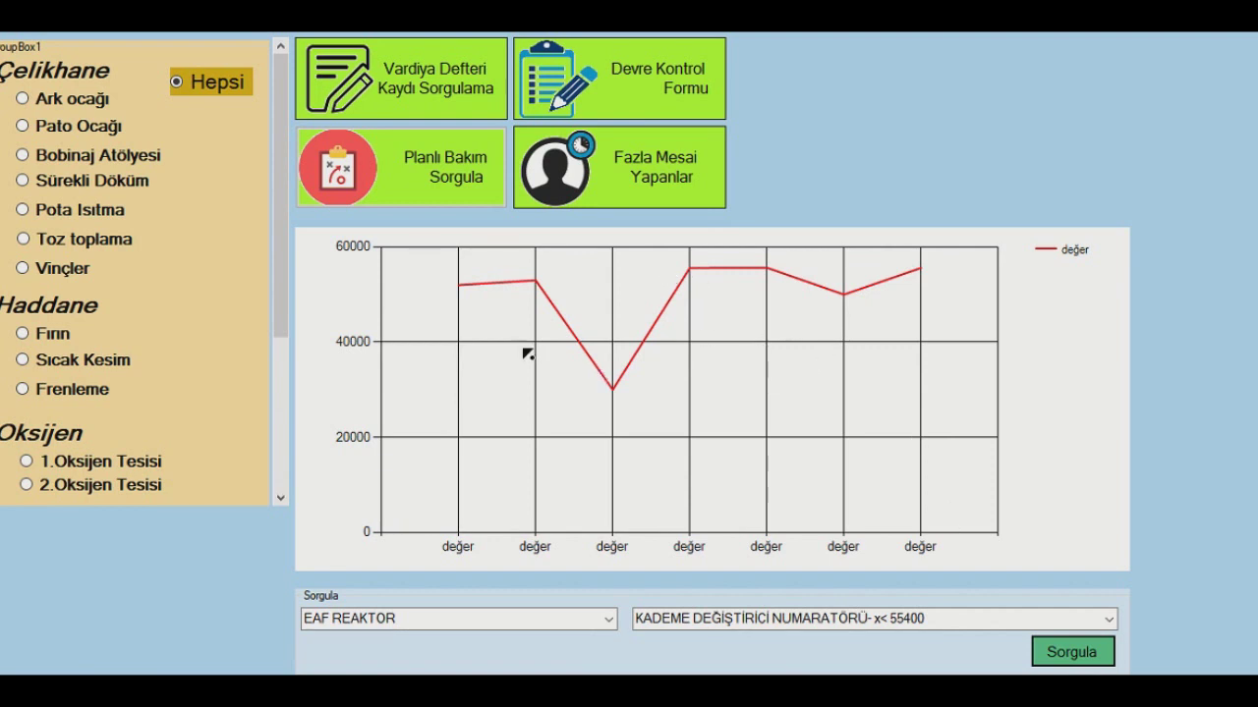
left_click(444, 177)
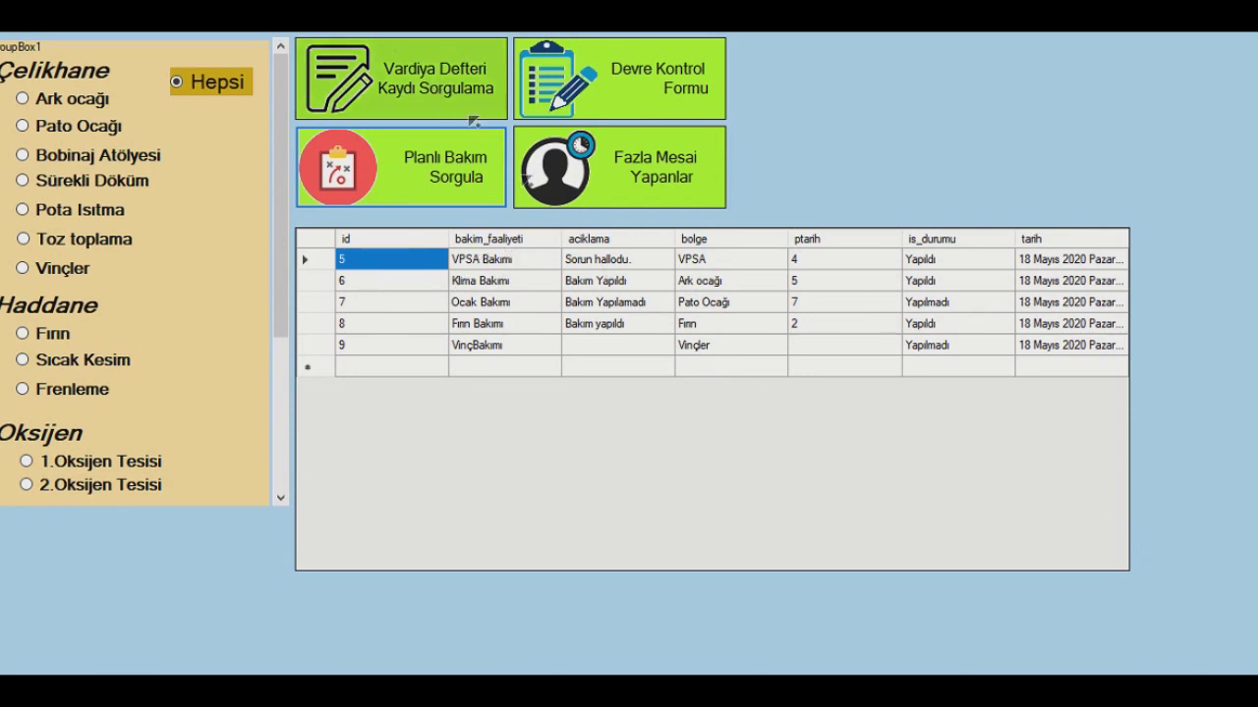
- Show Fazla Mesai Yapanlar and rerun the overtime query for Ark ocağı, then all departments
left_click(497, 283)
left_click(433, 255)
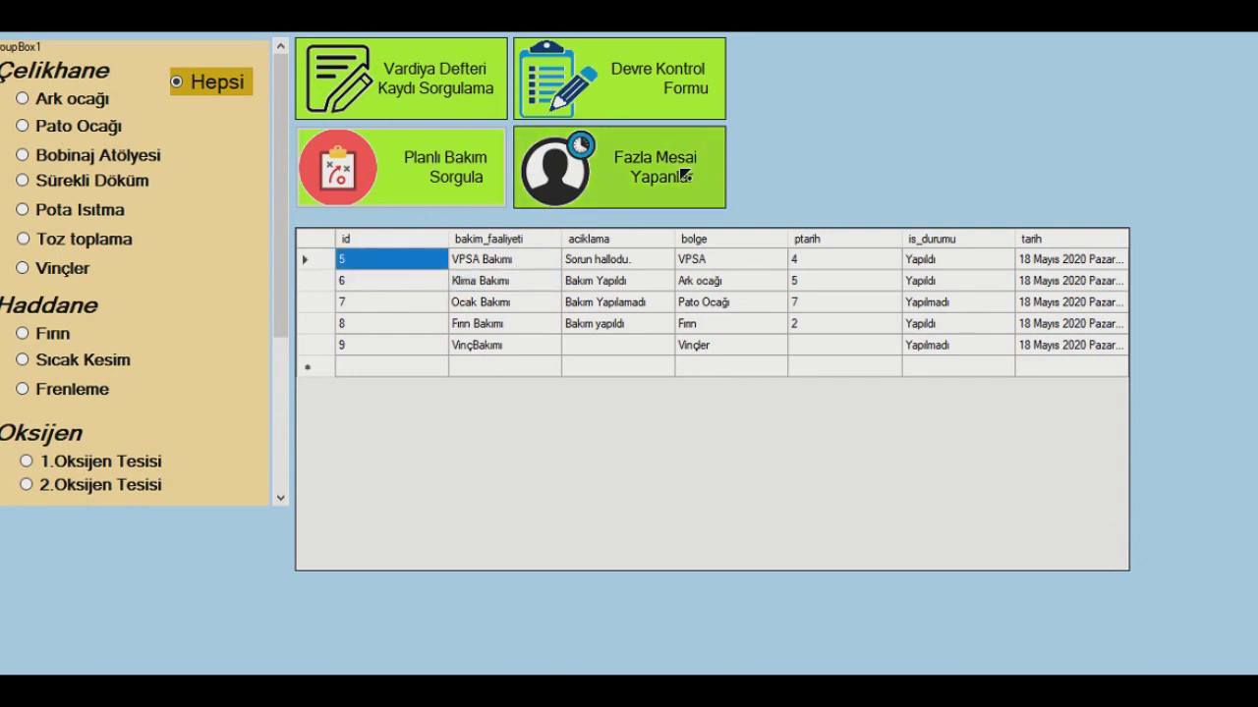
left_click(682, 175)
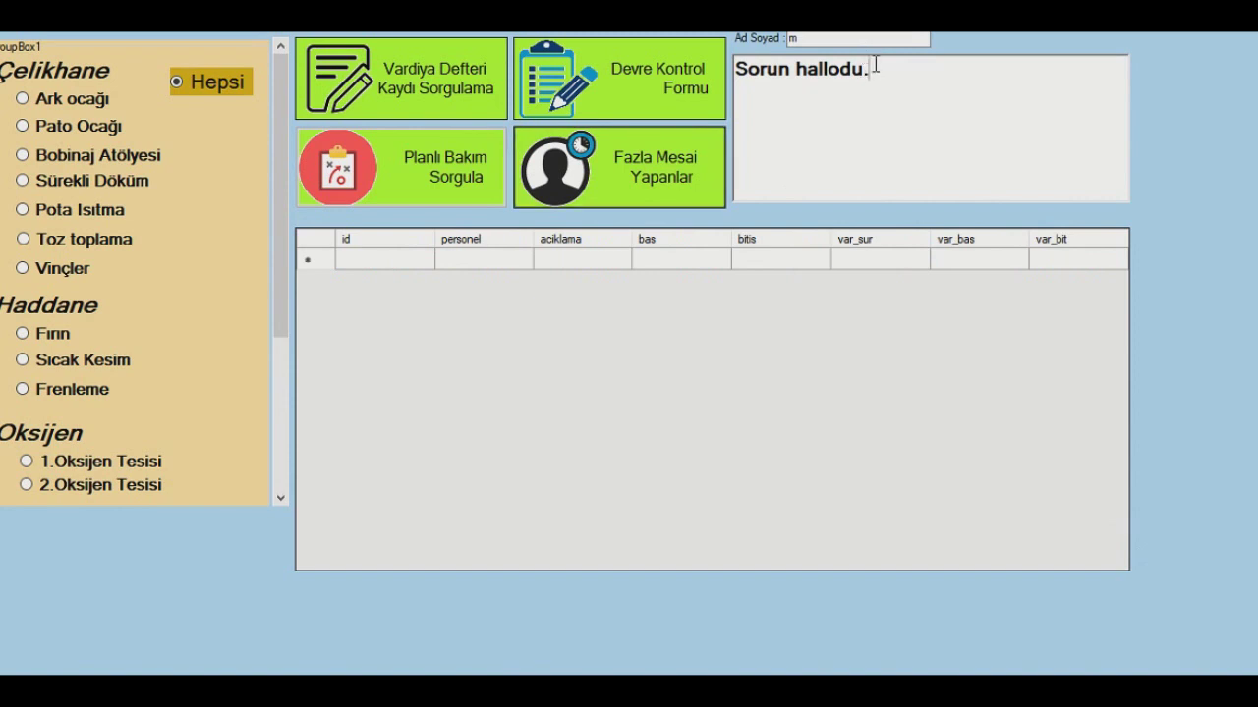
left_click(798, 39)
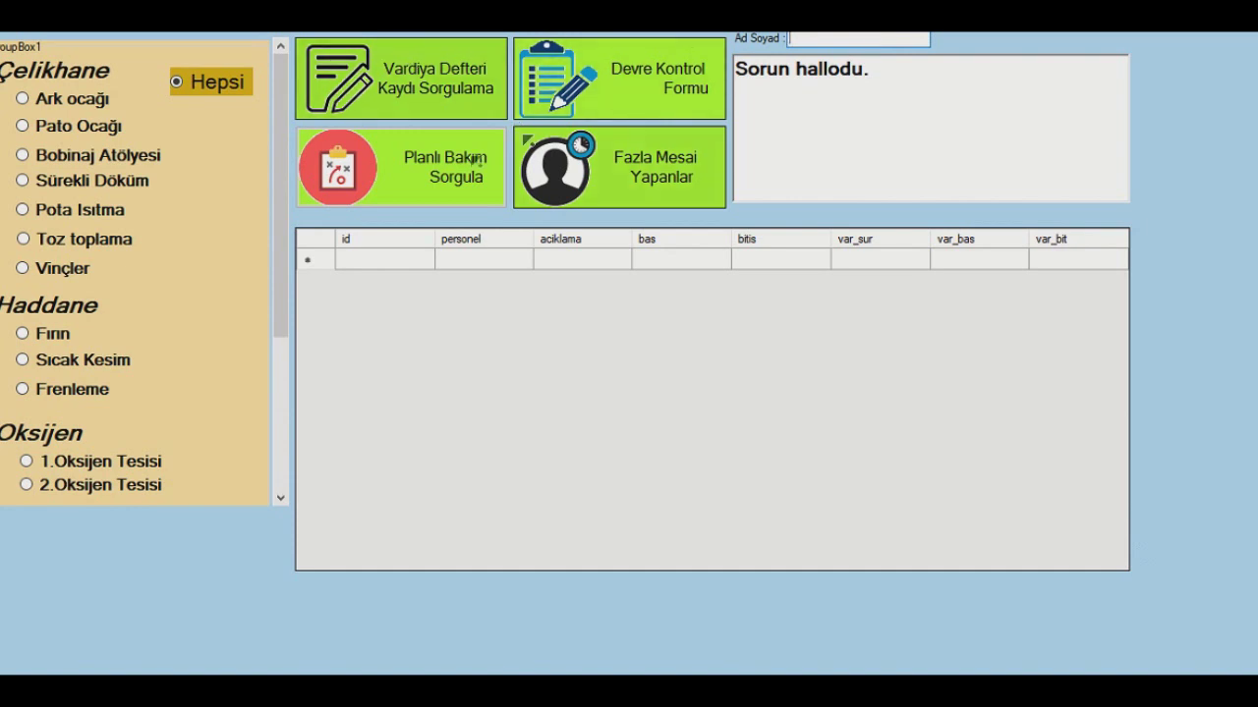
left_click(602, 177)
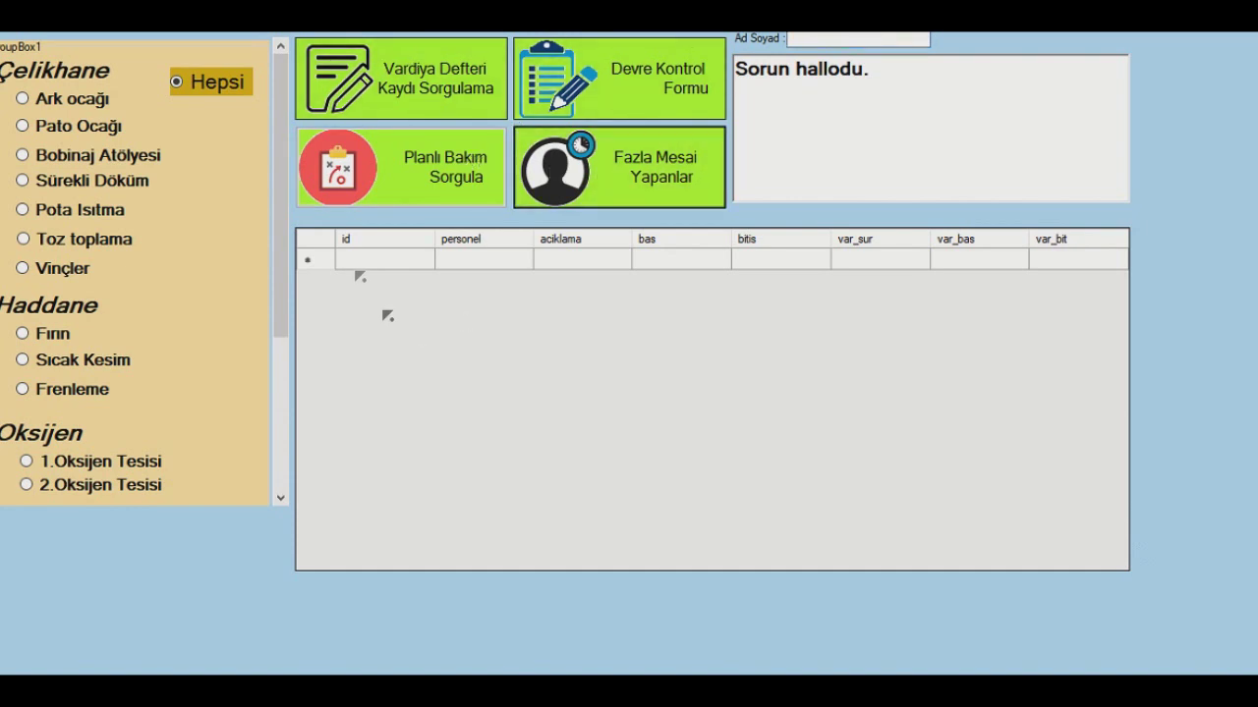
left_click(85, 93)
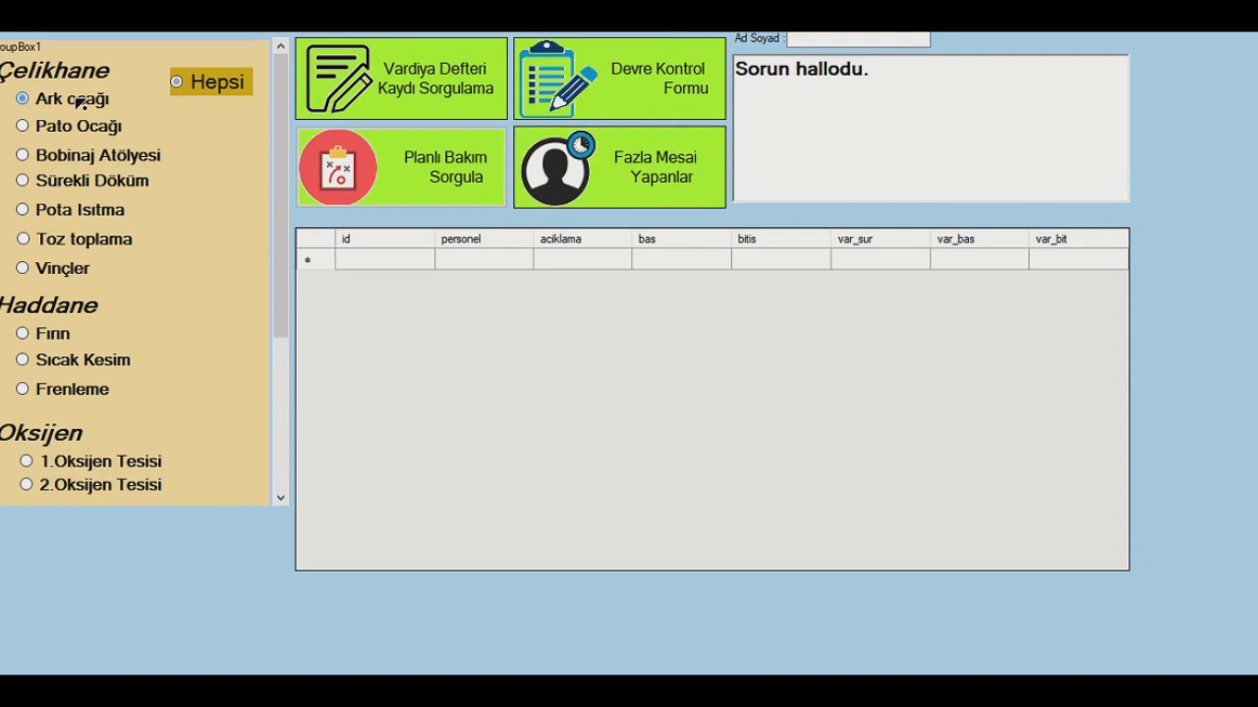
left_click(243, 86)
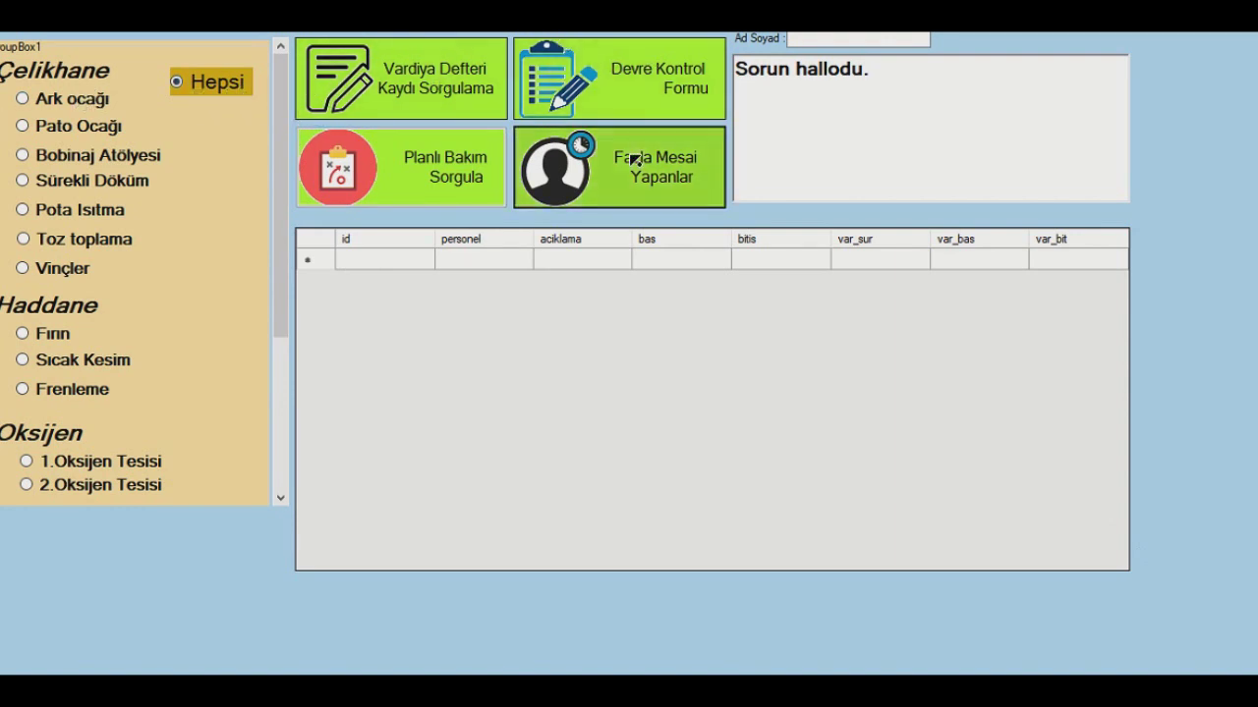
- Clear the 'Sorun hallodu.' note and start a new row's id, personel and aciklama cells
left_click(885, 72)
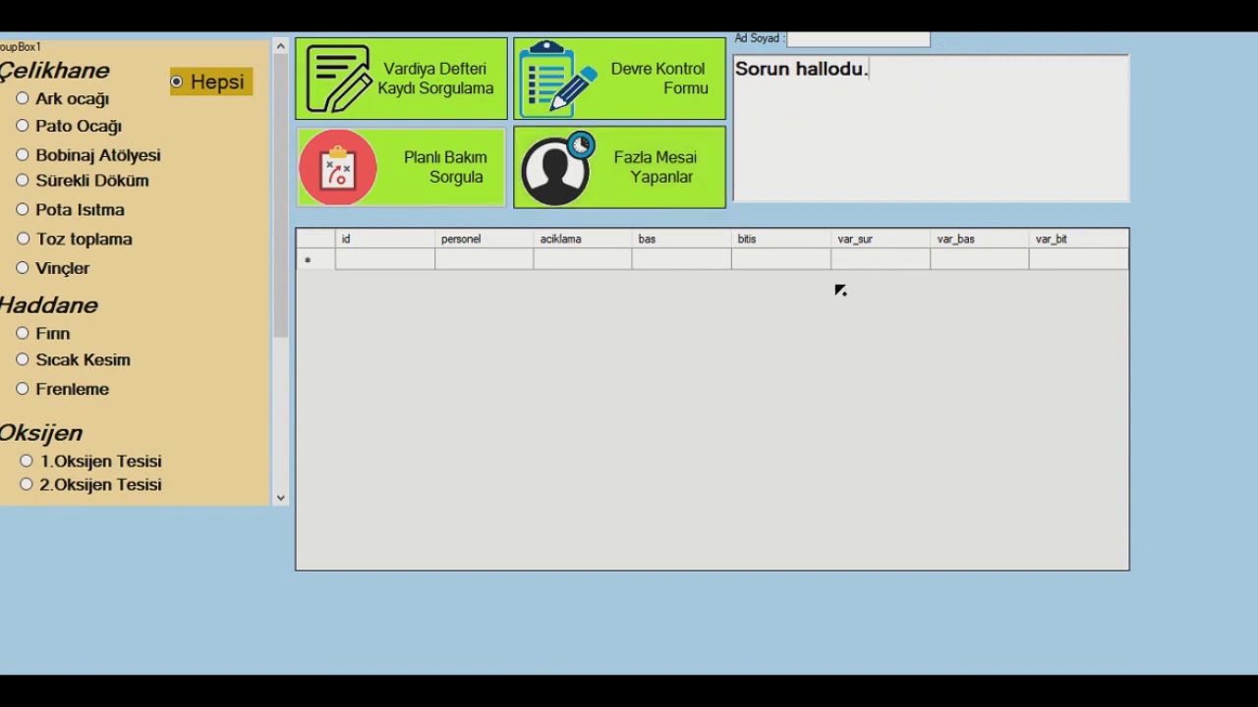
left_click(390, 261)
left_click(520, 259)
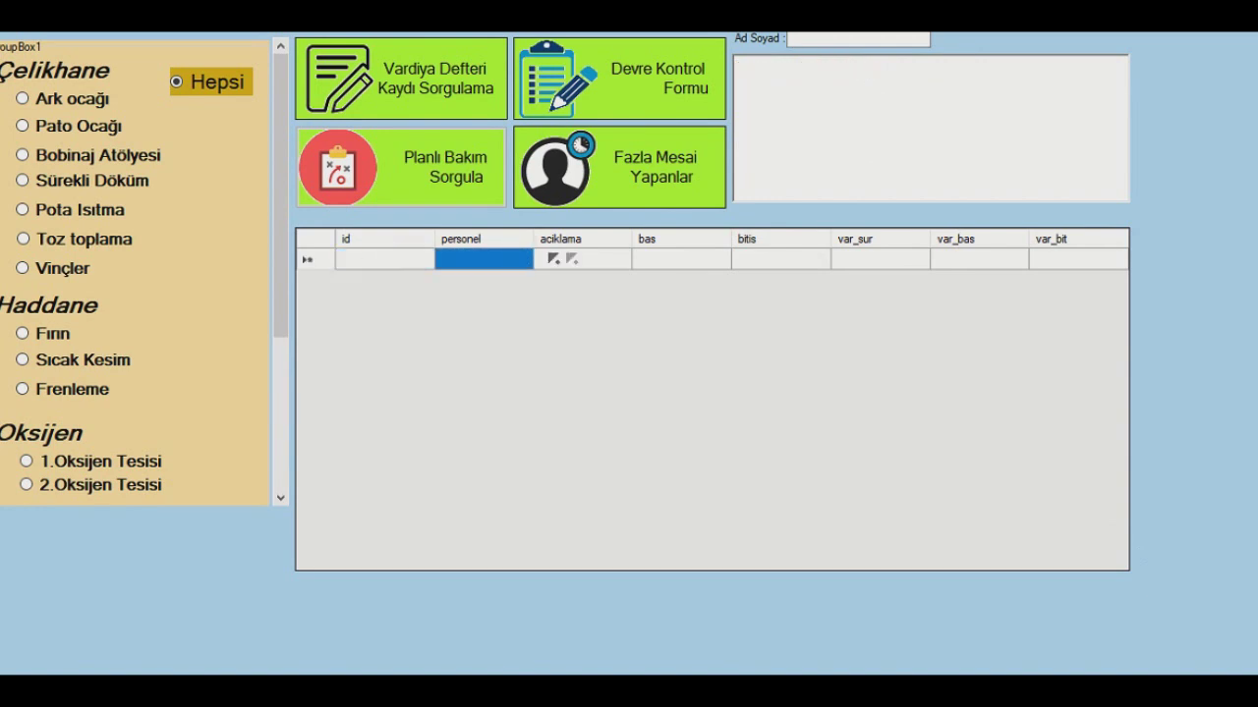
left_click(596, 261)
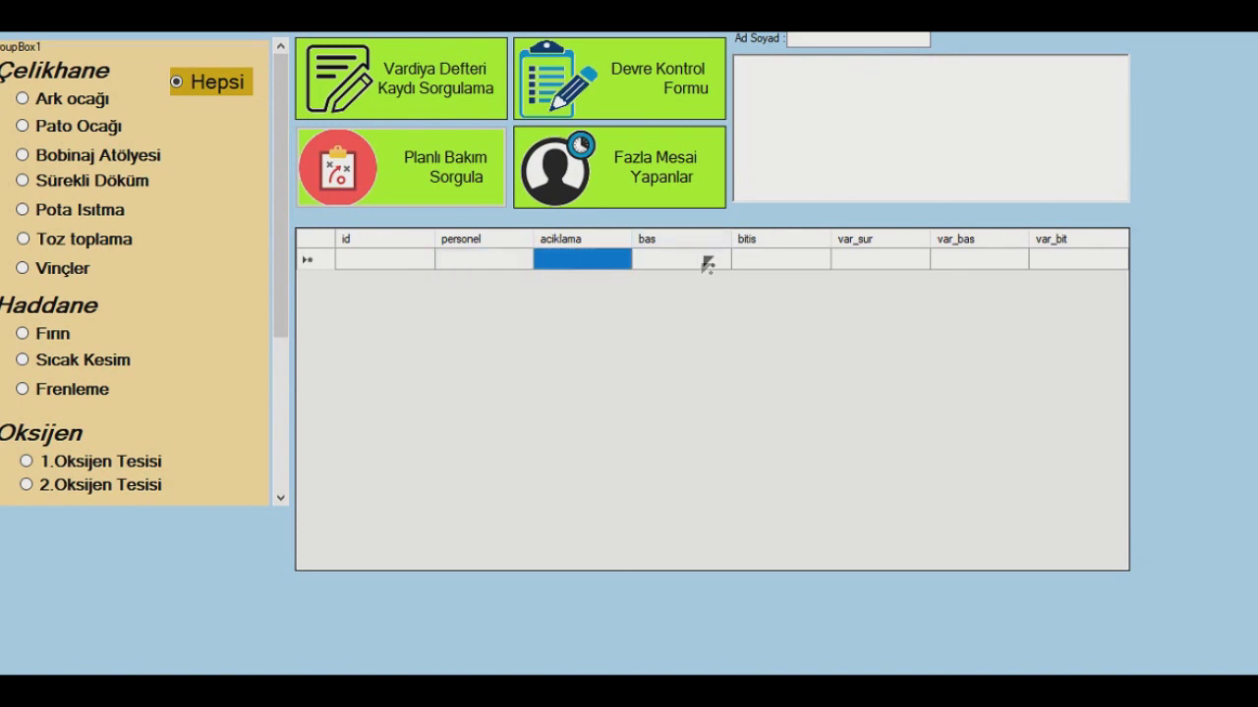